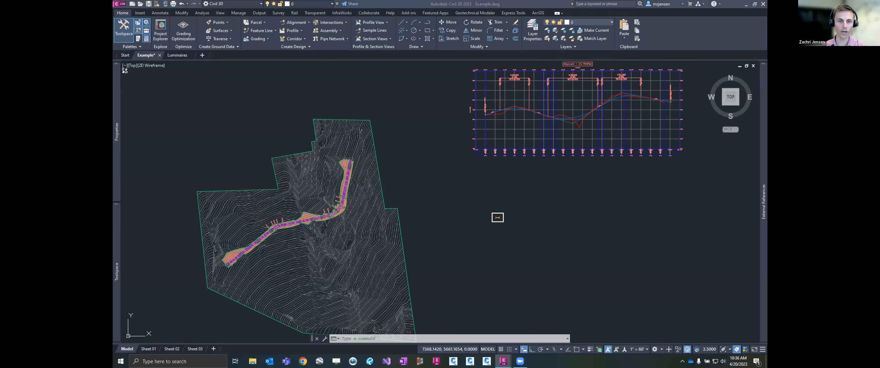
Step: Zoom to the drawing extents and examine the road corridor in plan together with its profile view
{"action": "type", "text": "ZE"}
{"action": "key", "text": "Return"}
{"action": "key", "text": "Escape"}
{"action": "key", "text": "Escape"}
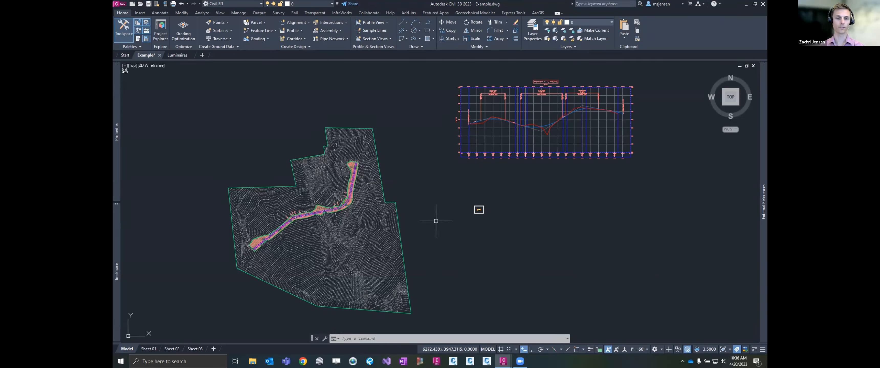
{"action": "mouse_move", "coordinate": [435, 224]}
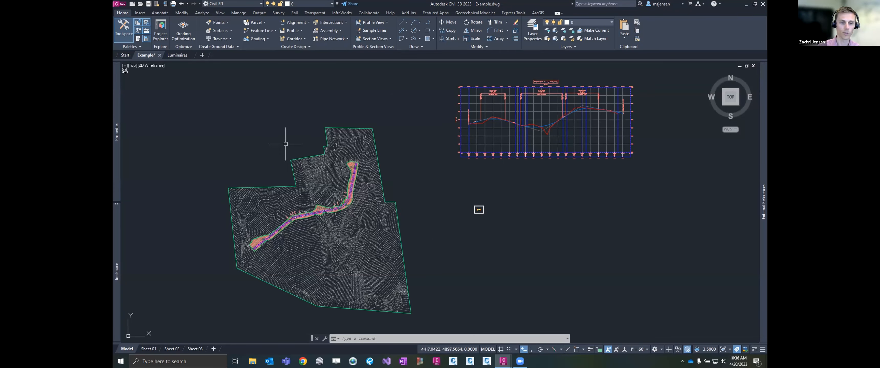
{"action": "scroll", "coordinate": [294, 207], "scroll_direction": "up", "scroll_amount": 3}
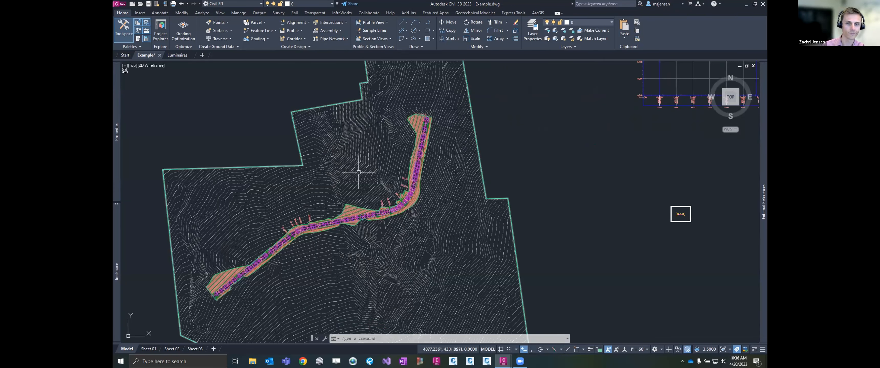
{"action": "middle_click_drag", "start_coordinate": [342, 215], "coordinate": [387, 138]}
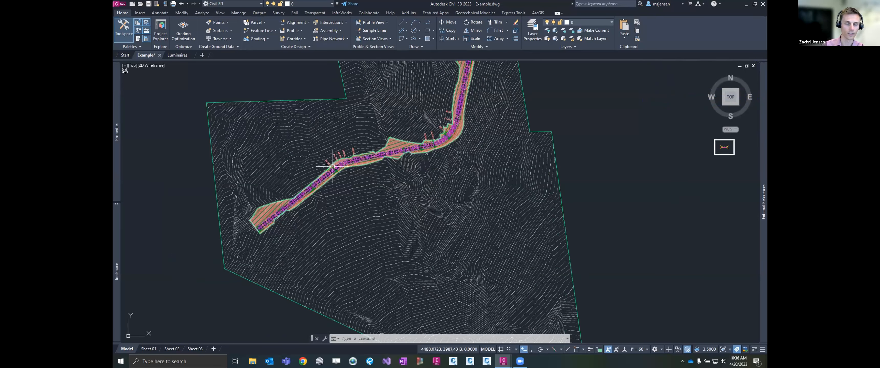
{"action": "scroll", "coordinate": [329, 168], "scroll_direction": "up", "scroll_amount": 1}
{"action": "scroll", "coordinate": [330, 168], "scroll_direction": "up", "scroll_amount": 2}
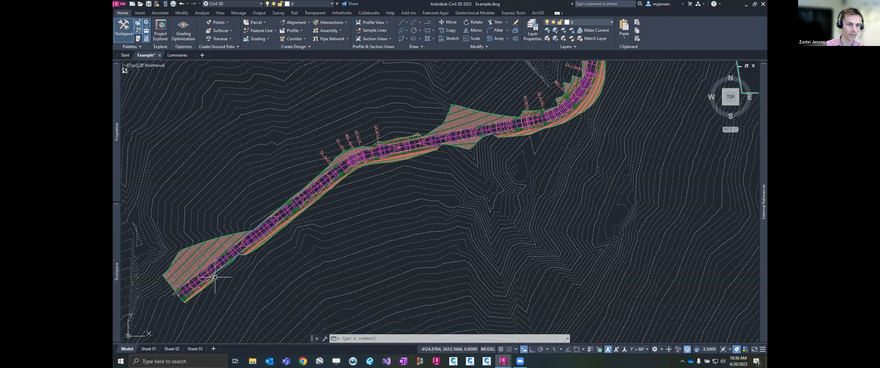
{"action": "scroll", "coordinate": [368, 221], "scroll_direction": "down", "scroll_amount": 6}
{"action": "middle_click_drag", "start_coordinate": [608, 70], "coordinate": [485, 175]}
{"action": "scroll", "coordinate": [570, 171], "scroll_direction": "up", "scroll_amount": 3}
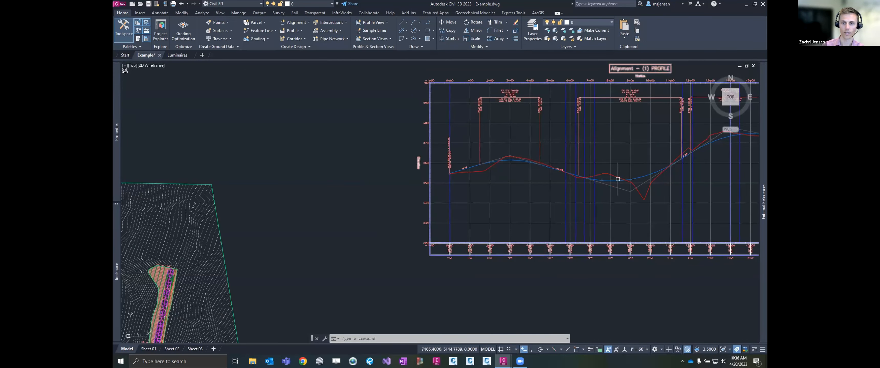
{"action": "scroll", "coordinate": [595, 165], "scroll_direction": "down", "scroll_amount": 3}
{"action": "middle_click_drag", "start_coordinate": [369, 240], "coordinate": [395, 213]}
{"action": "scroll", "coordinate": [330, 240], "scroll_direction": "up", "scroll_amount": 6}
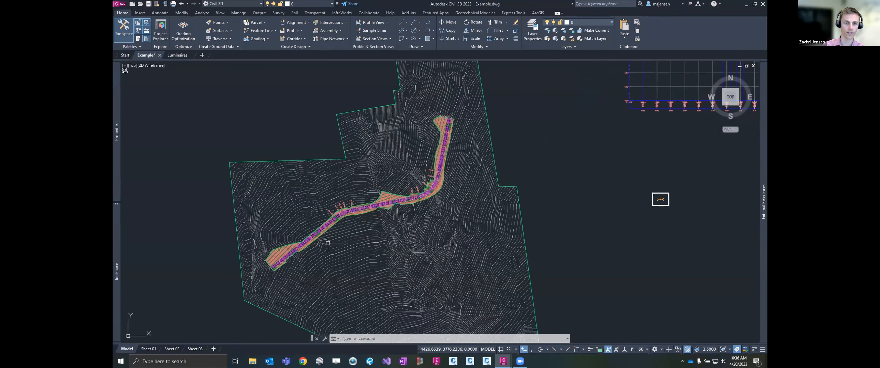
Step: Inspect the Road FG surface in the Object Viewer, then close the viewer and clear the selection
{"action": "left_click", "coordinate": [467, 149]}
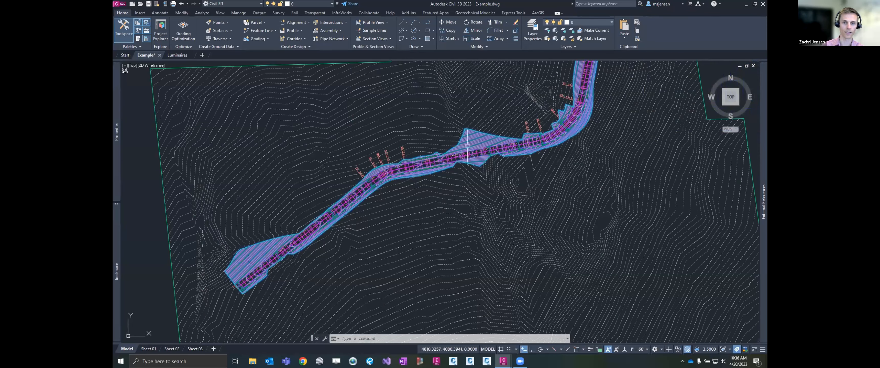
{"action": "right_click", "coordinate": [390, 148]}
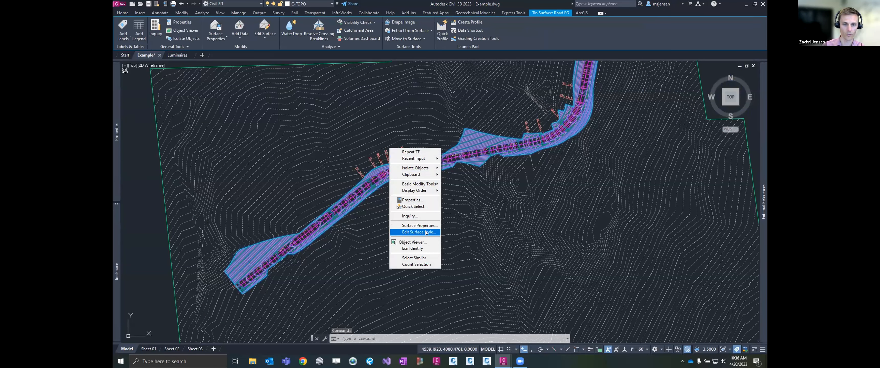
{"action": "left_click", "coordinate": [415, 242]}
{"action": "mouse_move", "coordinate": [508, 171]}
{"action": "left_mouse_down"}
{"action": "mouse_move", "coordinate": [467, 241]}
{"action": "mouse_move", "coordinate": [499, 190]}
{"action": "left_mouse_up"}
{"action": "key", "text": "Escape"}
{"action": "key", "text": "Escape"}
{"action": "key", "text": "Escape"}
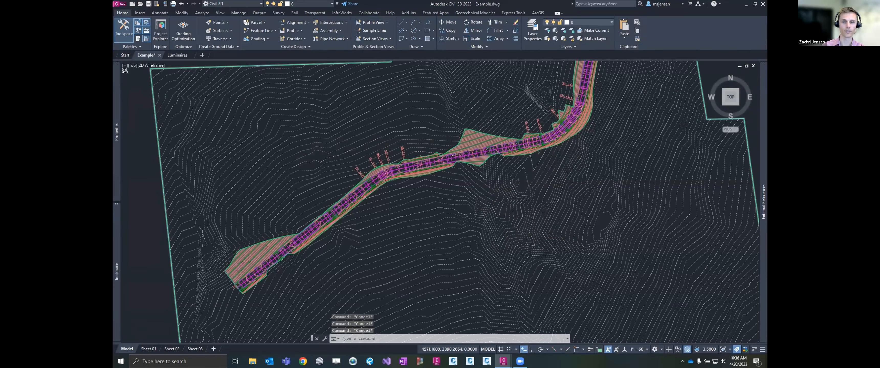
{"action": "scroll", "coordinate": [404, 177], "scroll_direction": "down", "scroll_amount": 4}
{"action": "middle_click_drag", "start_coordinate": [404, 177], "coordinate": [378, 217]}
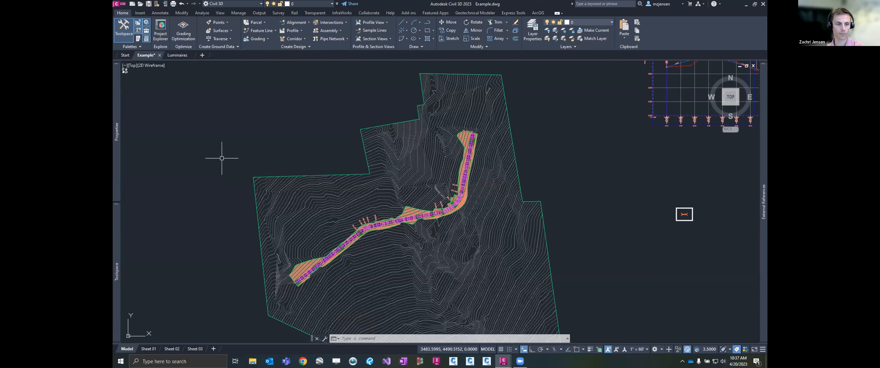
Step: Review the plan sheet layouts, including Sheet 01 and Sheet 03, and return to model space to compare the corridor
{"action": "left_click", "coordinate": [181, 349]}
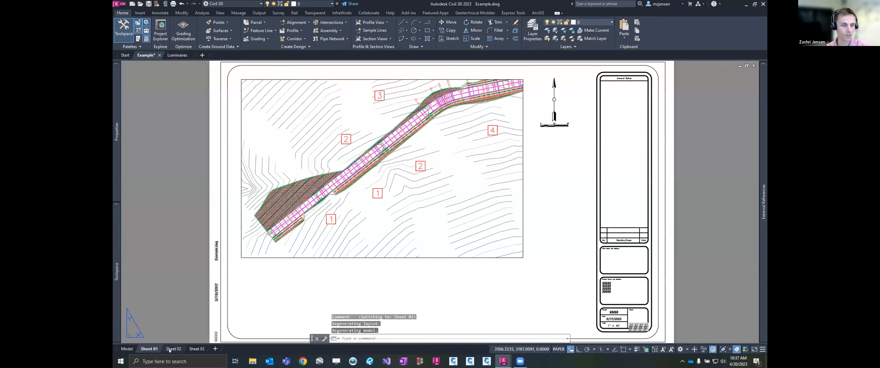
{"action": "left_click", "coordinate": [193, 349]}
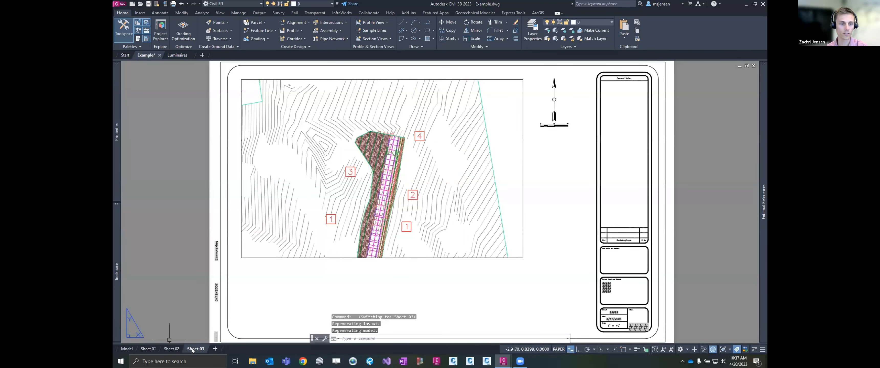
{"action": "left_click", "coordinate": [148, 349]}
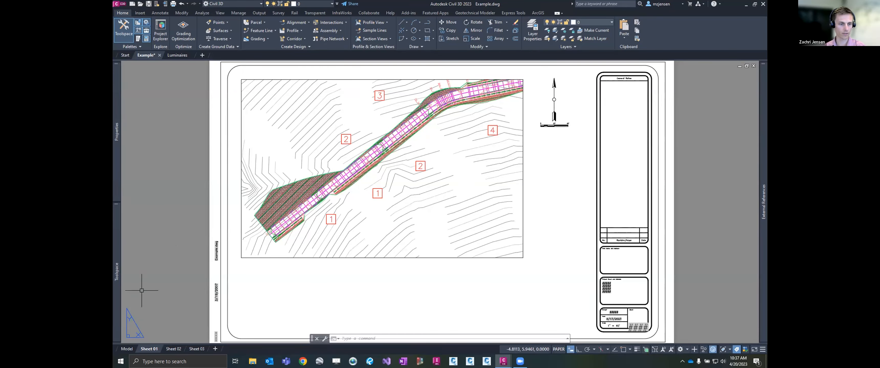
{"action": "left_click", "coordinate": [126, 349]}
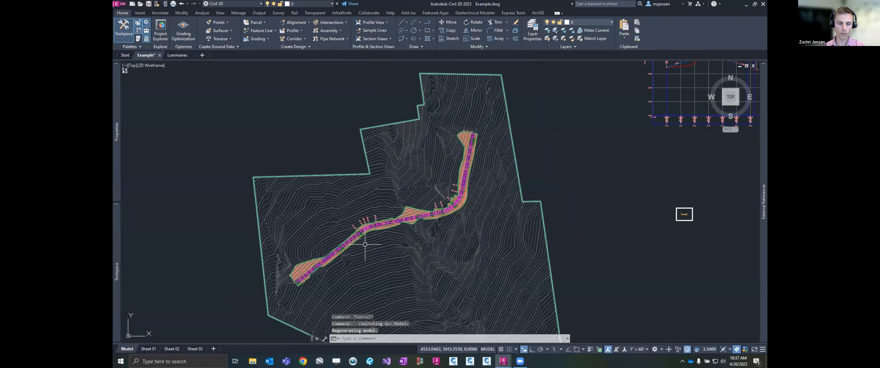
{"action": "scroll", "coordinate": [354, 252], "scroll_direction": "up", "scroll_amount": 1}
{"action": "scroll", "coordinate": [354, 255], "scroll_direction": "up", "scroll_amount": 1}
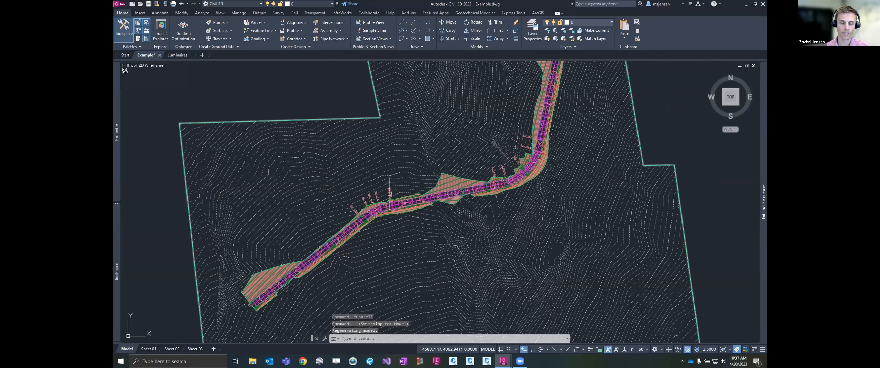
{"action": "scroll", "coordinate": [425, 195], "scroll_direction": "up", "scroll_amount": 1}
{"action": "scroll", "coordinate": [407, 192], "scroll_direction": "down", "scroll_amount": 3}
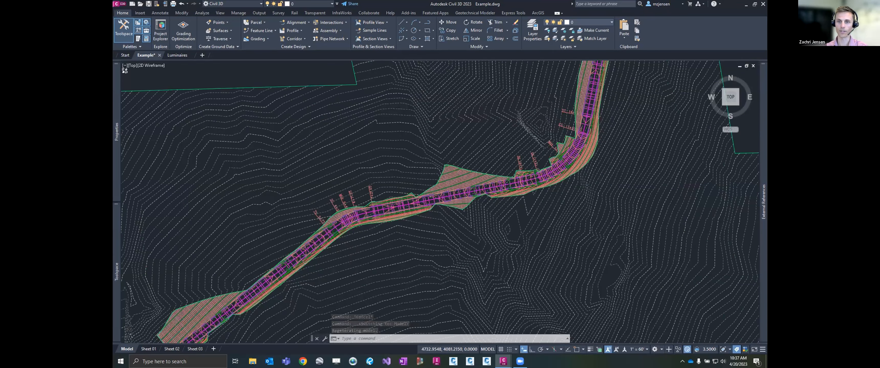
{"action": "middle_click_drag", "start_coordinate": [408, 193], "coordinate": [406, 184]}
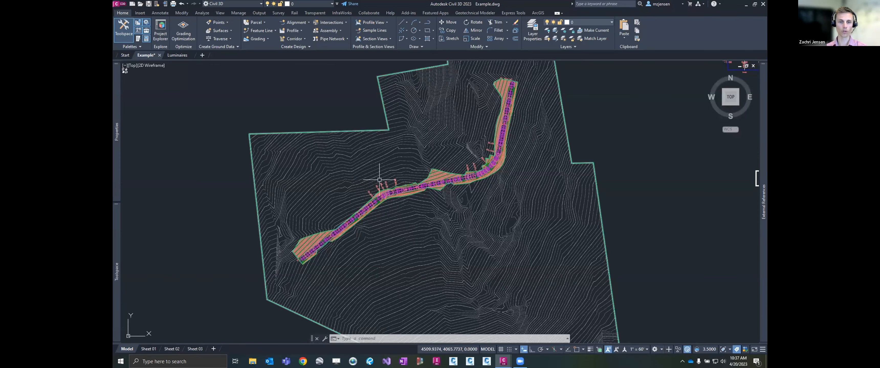
Step: Hide the corridor and the surfaces covering the alignment in model space using object isolation
{"action": "scroll", "coordinate": [334, 245], "scroll_direction": "up", "scroll_amount": 4}
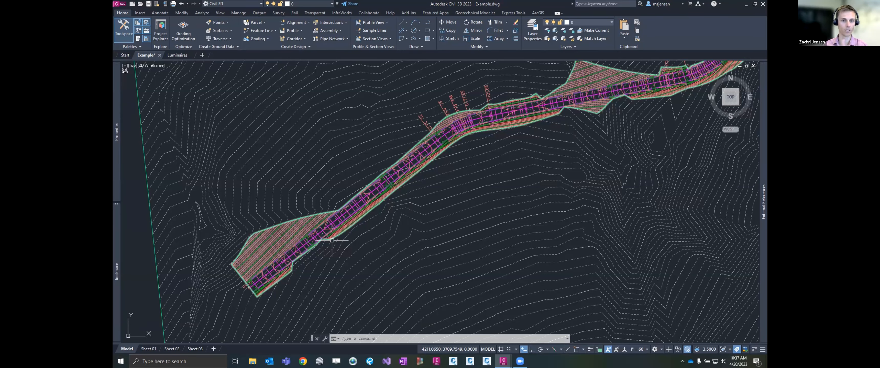
{"action": "scroll", "coordinate": [321, 222], "scroll_direction": "up", "scroll_amount": 6}
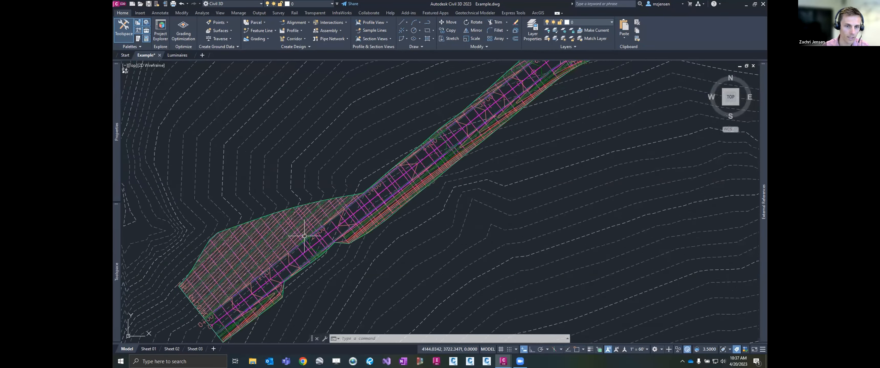
{"action": "scroll", "coordinate": [311, 220], "scroll_direction": "up", "scroll_amount": 2}
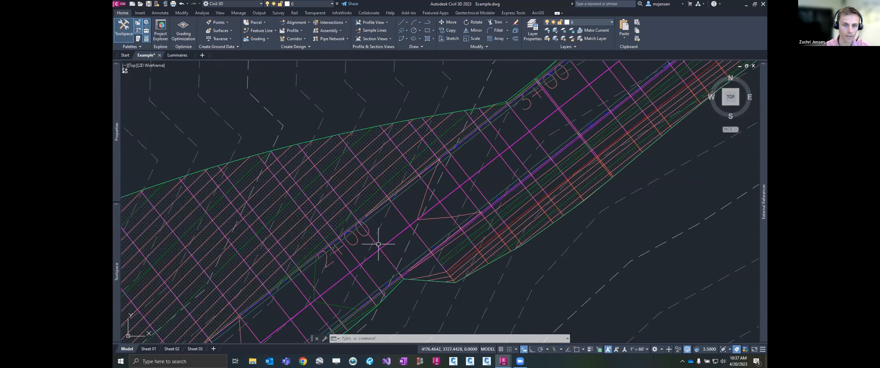
{"action": "left_click", "coordinate": [376, 220]}
{"action": "left_click", "coordinate": [400, 209]}
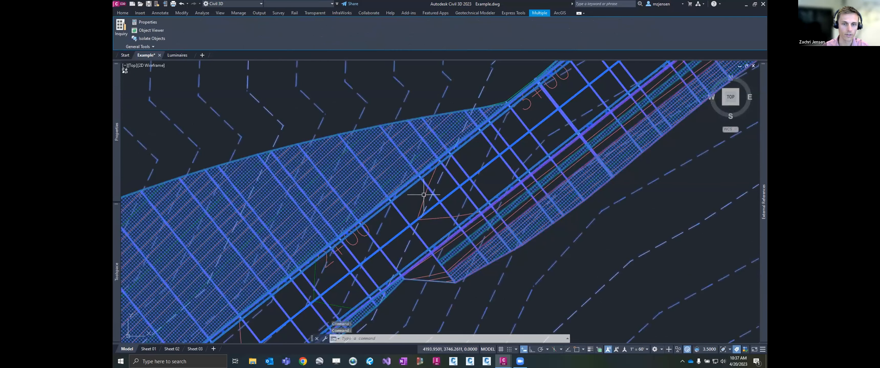
{"action": "right_click", "coordinate": [406, 188]}
{"action": "mouse_move", "coordinate": [444, 207]}
{"action": "left_click", "coordinate": [492, 215]}
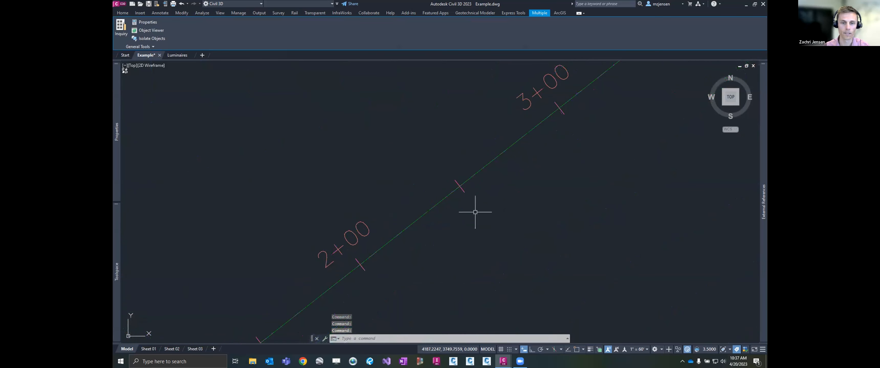
{"action": "key", "text": "Escape"}
{"action": "scroll", "coordinate": [393, 192], "scroll_direction": "down", "scroll_amount": 3}
{"action": "scroll", "coordinate": [354, 223], "scroll_direction": "down", "scroll_amount": 3}
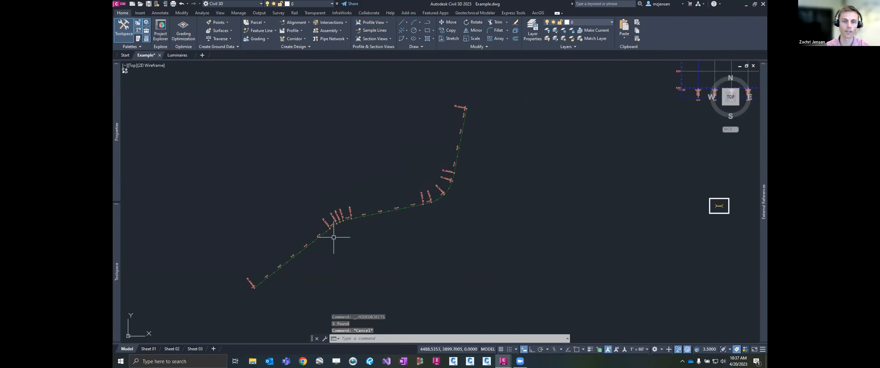
{"action": "middle_click_drag", "start_coordinate": [326, 229], "coordinate": [332, 238]}
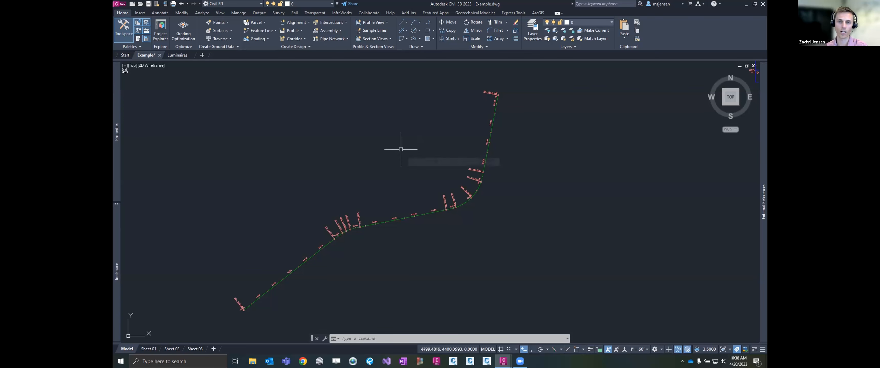
Step: Bring up the Dynamo window beside the Civil 3D drawing, keeping the whole alignment in view
{"action": "middle_click_drag", "start_coordinate": [487, 142], "coordinate": [351, 143]}
{"action": "scroll", "coordinate": [346, 147], "scroll_direction": "down", "scroll_amount": 3}
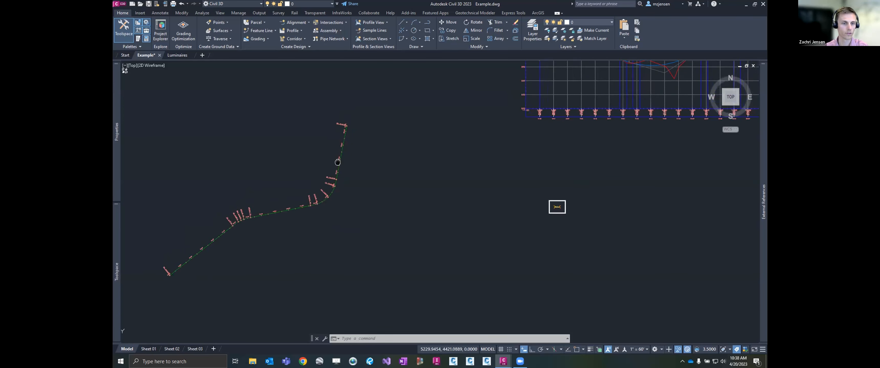
{"action": "key", "text": "super+Left"}
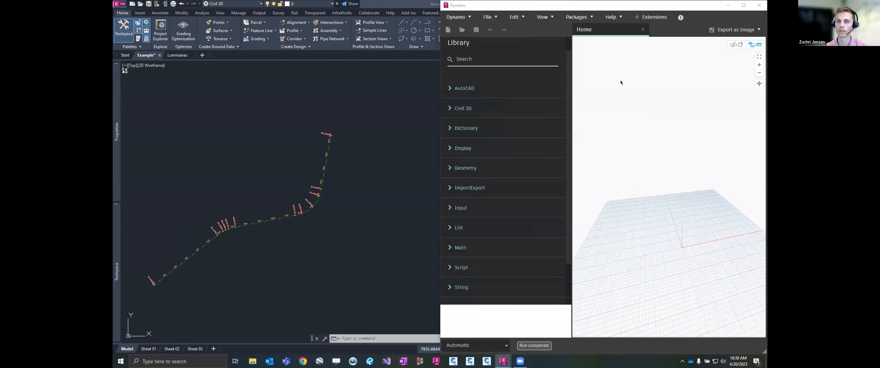
{"action": "left_click", "coordinate": [570, 107]}
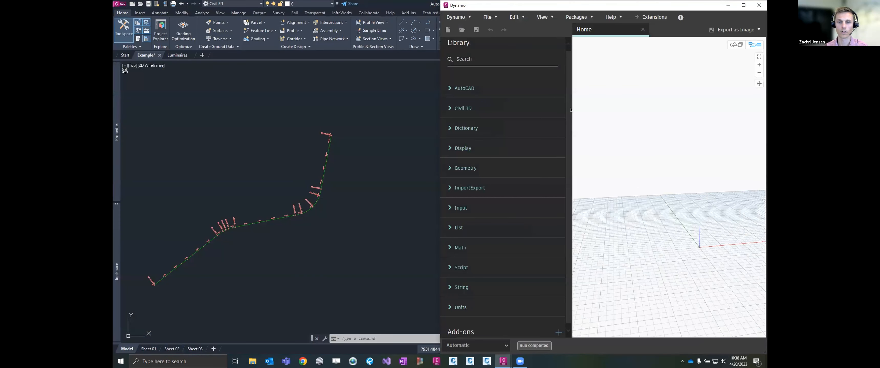
{"action": "scroll", "coordinate": [266, 195], "scroll_direction": "up", "scroll_amount": 3}
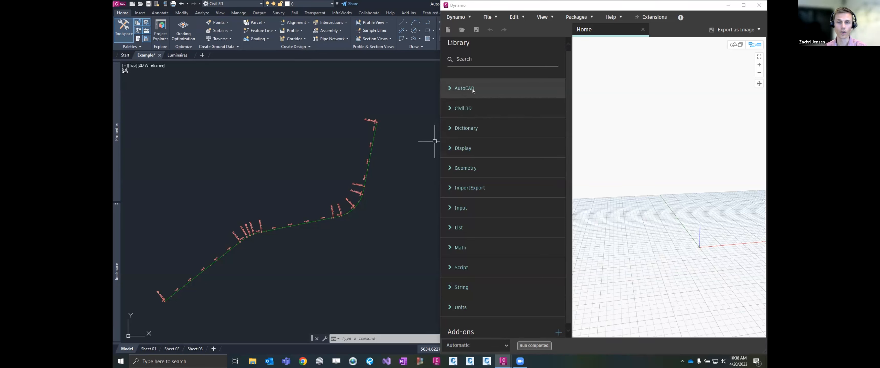
Step: Browse the AutoCAD and Civil 3D node categories in the Dynamo library, expanding CivilObjects and the AutoCAD Document nodes
{"action": "left_click", "coordinate": [464, 89]}
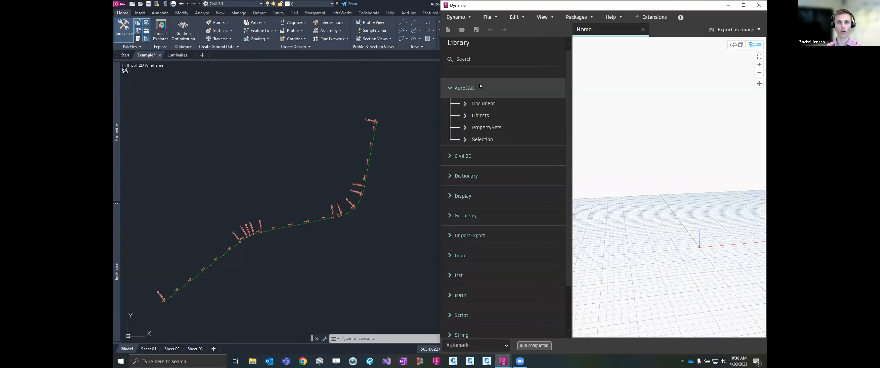
{"action": "left_click", "coordinate": [463, 156]}
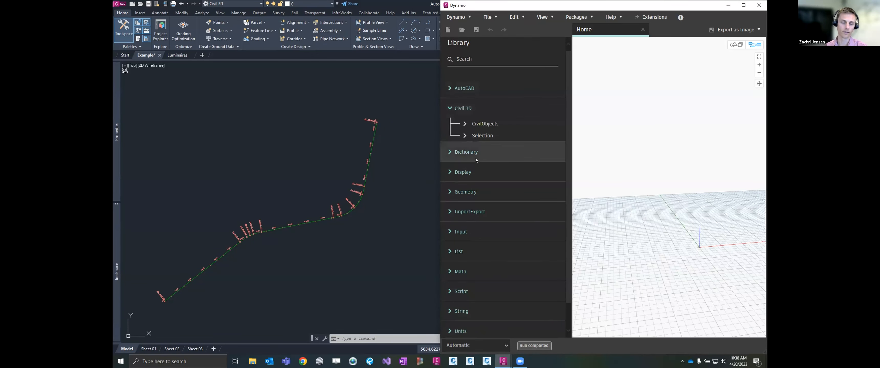
{"action": "left_click", "coordinate": [471, 123]}
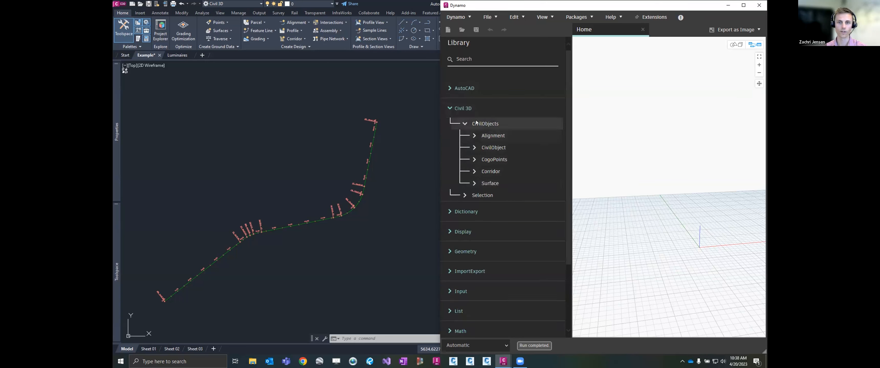
{"action": "left_click", "coordinate": [454, 109]}
{"action": "left_click", "coordinate": [464, 89]}
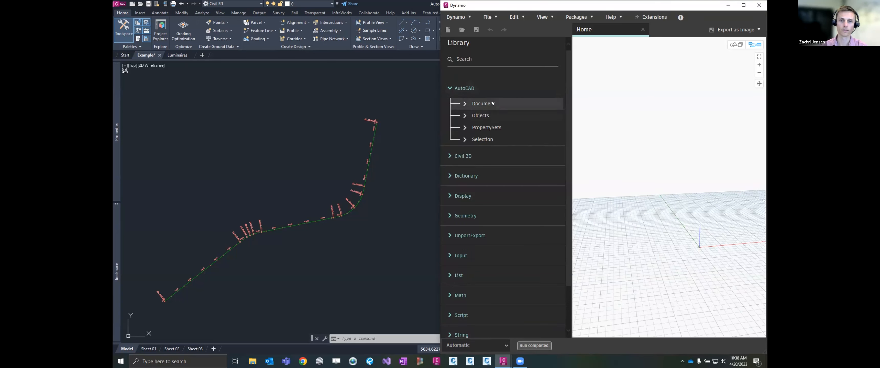
{"action": "left_click", "coordinate": [463, 103]}
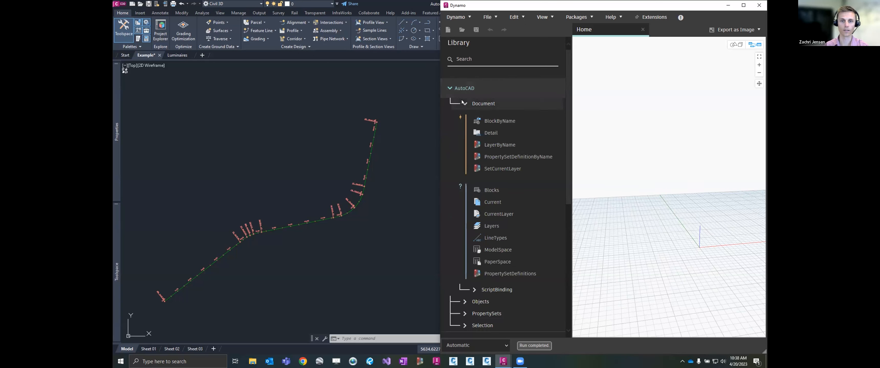
{"action": "mouse_move", "coordinate": [524, 121]}
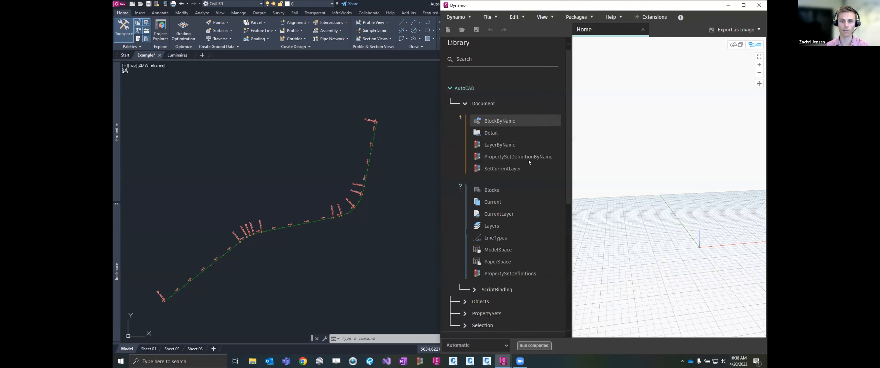
Step: Examine the AutoCAD Document nodes and the Block and BlockReference nodes under Objects in the Dynamo library
{"action": "mouse_move", "coordinate": [514, 191]}
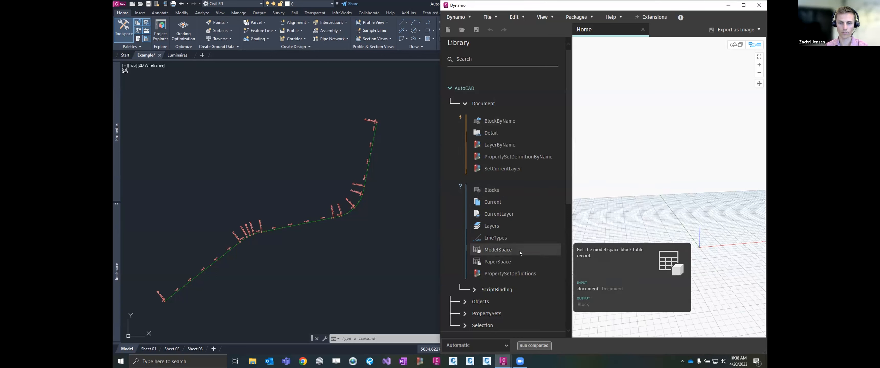
{"action": "mouse_move", "coordinate": [519, 249]}
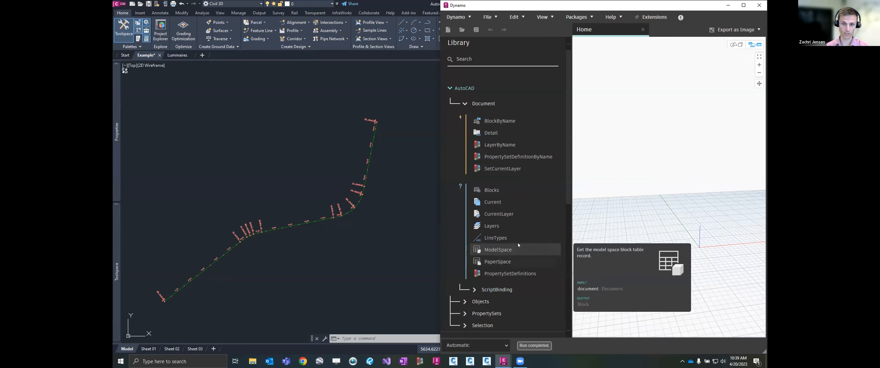
{"action": "left_click", "coordinate": [484, 103]}
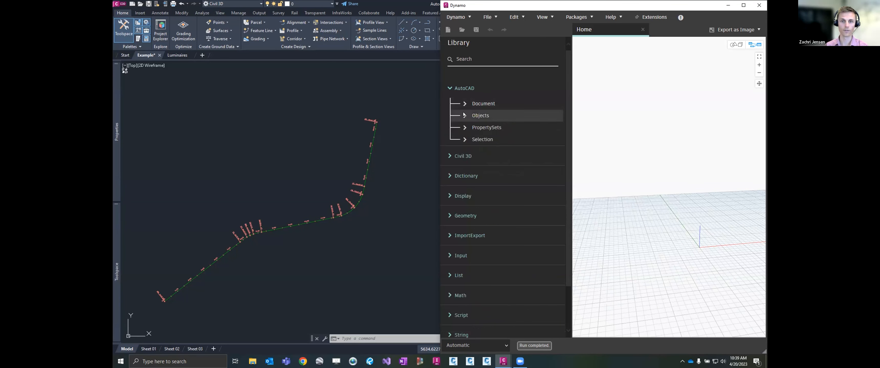
{"action": "left_click", "coordinate": [489, 116]}
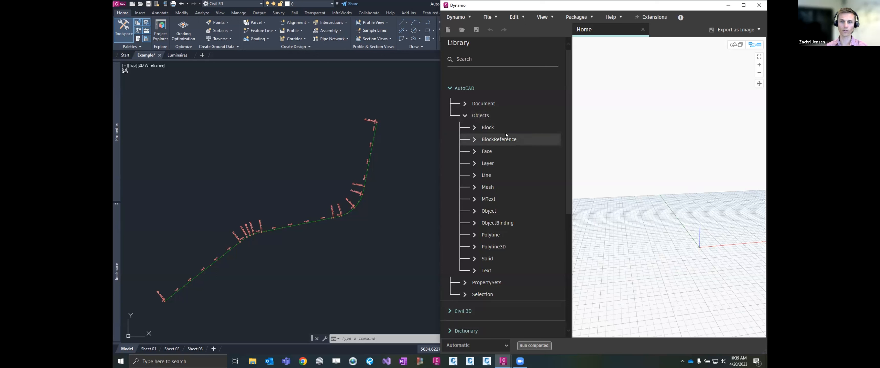
{"action": "left_click", "coordinate": [474, 128]}
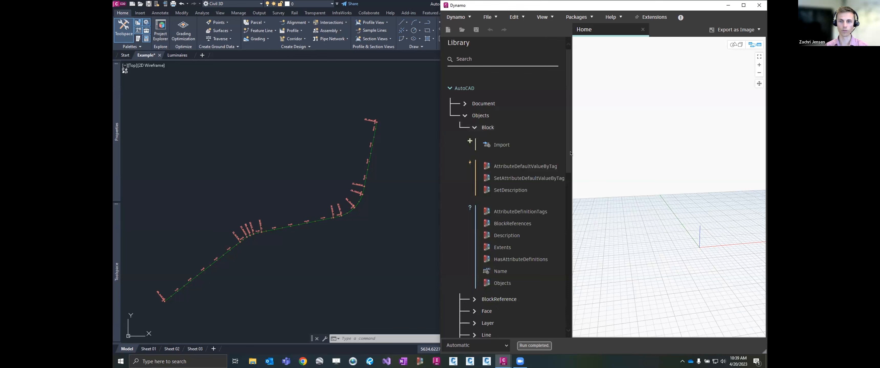
{"action": "mouse_move", "coordinate": [533, 148]}
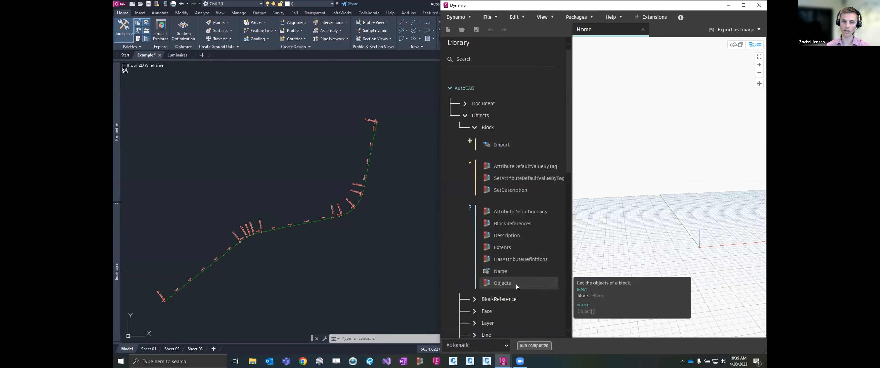
{"action": "mouse_move", "coordinate": [507, 265]}
{"action": "left_click", "coordinate": [518, 127]}
{"action": "left_click", "coordinate": [518, 139]}
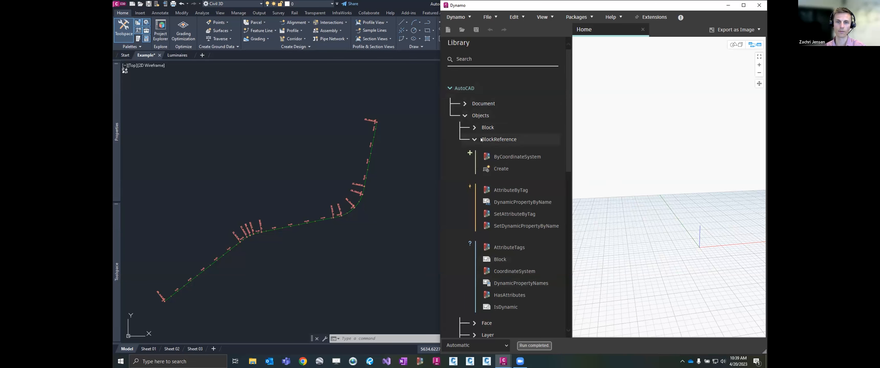
Step: Collapse the AutoCAD category, narrow the library, and open the PlaceTrees.dyn graph
{"action": "left_click", "coordinate": [479, 91]}
{"action": "left_click", "coordinate": [567, 148]}
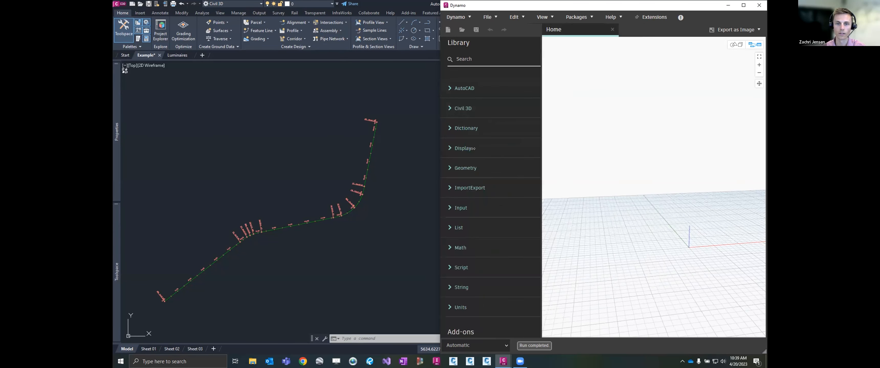
{"action": "left_click", "coordinate": [462, 29]}
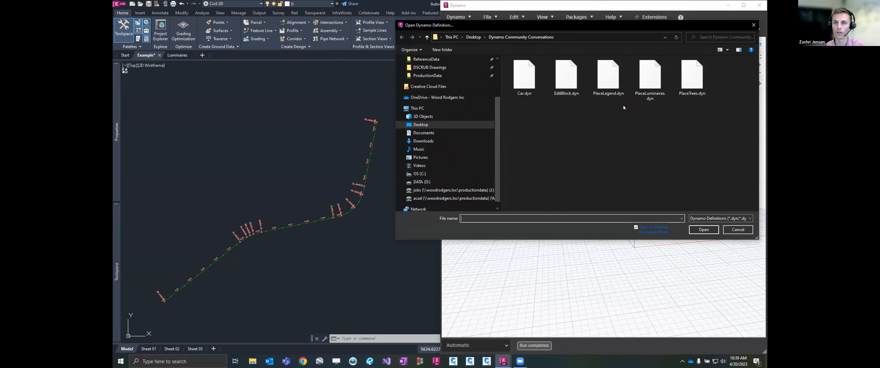
{"action": "double_click", "coordinate": [683, 86]}
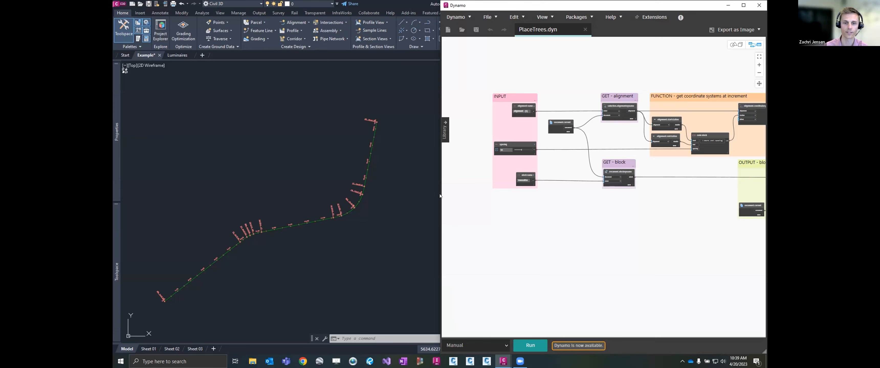
Step: Widen the Dynamo window over the Civil 3D drawing to make room for the PlaceTrees graph
{"action": "left_click_drag", "start_coordinate": [438, 194], "coordinate": [406, 194]}
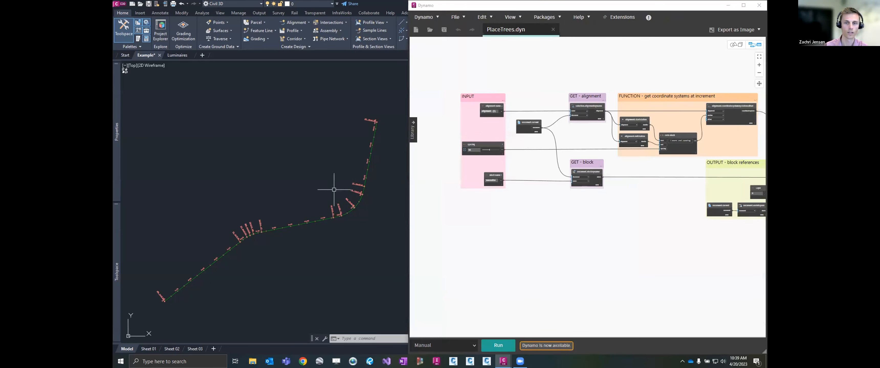
{"action": "scroll", "coordinate": [514, 132], "scroll_direction": "up", "scroll_amount": 3}
{"action": "scroll", "coordinate": [514, 132], "scroll_direction": "up", "scroll_amount": 2}
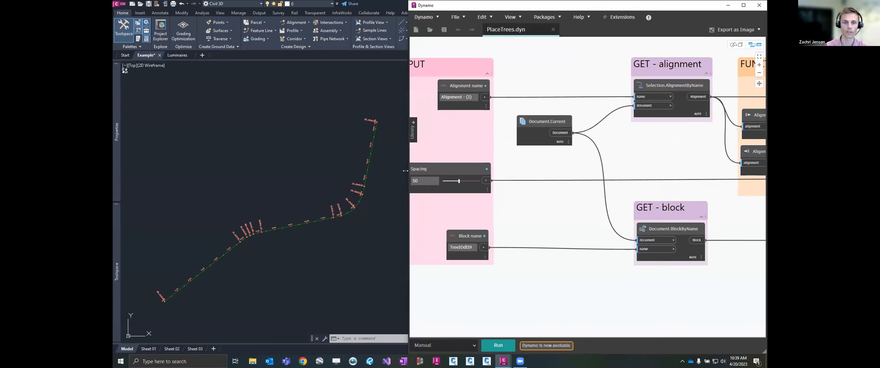
{"action": "left_click_drag", "start_coordinate": [405, 170], "coordinate": [228, 173]}
{"action": "scroll", "coordinate": [483, 187], "scroll_direction": "down", "scroll_amount": 10}
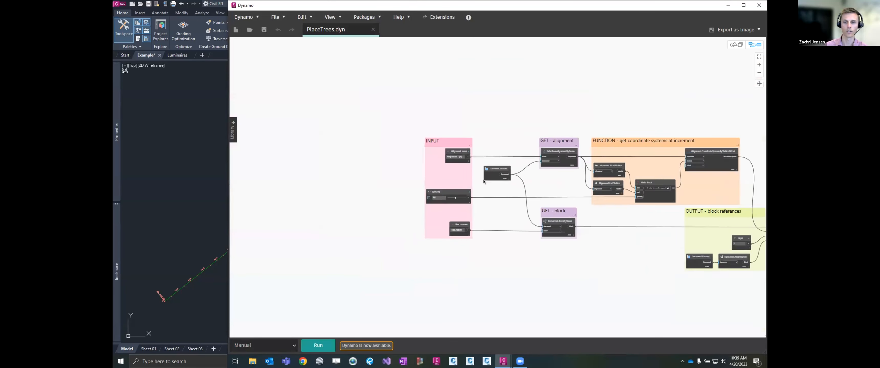
Step: Examine the INPUT, GET - alignment and GET - block groups, including the description of the Document.BlockByName node
{"action": "scroll", "coordinate": [494, 184], "scroll_direction": "up", "scroll_amount": 3}
{"action": "scroll", "coordinate": [493, 183], "scroll_direction": "up", "scroll_amount": 4}
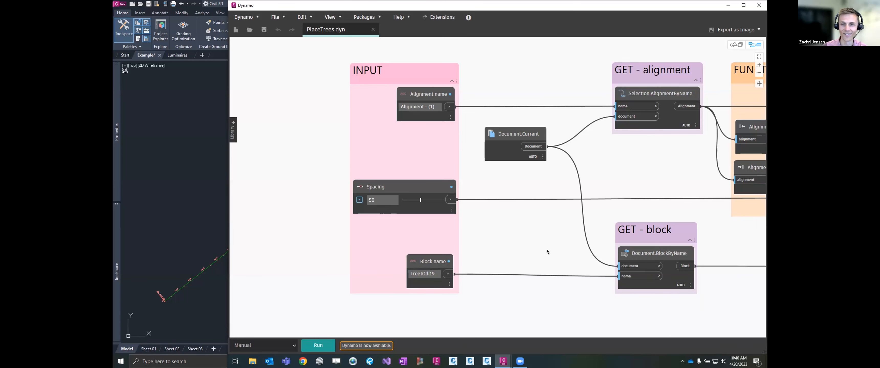
{"action": "middle_click_drag", "start_coordinate": [546, 250], "coordinate": [390, 237]}
{"action": "scroll", "coordinate": [390, 238], "scroll_direction": "down", "scroll_amount": 2}
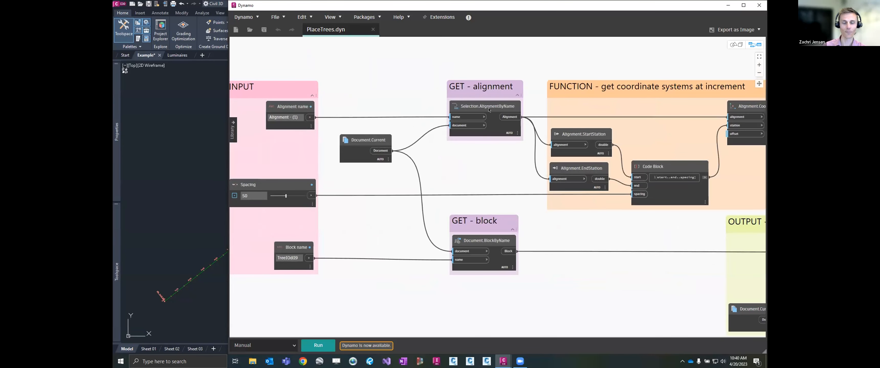
{"action": "left_click", "coordinate": [484, 91]}
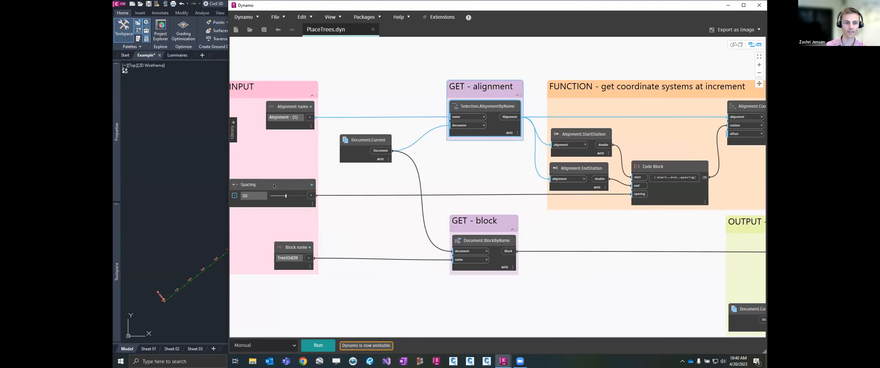
{"action": "left_click", "coordinate": [478, 226]}
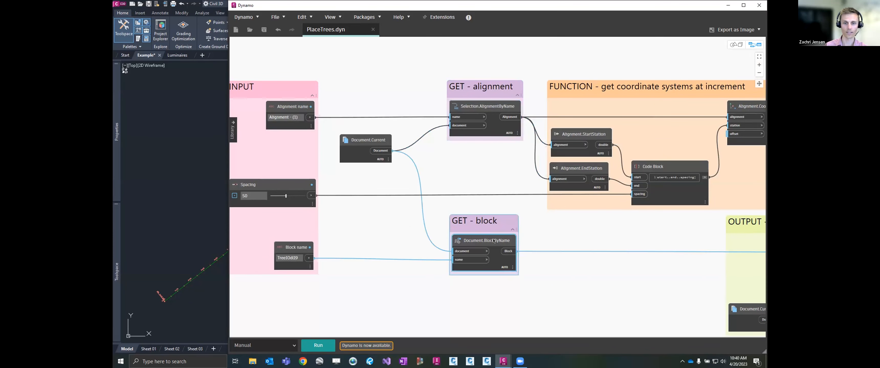
{"action": "scroll", "coordinate": [477, 299], "scroll_direction": "up", "scroll_amount": 3}
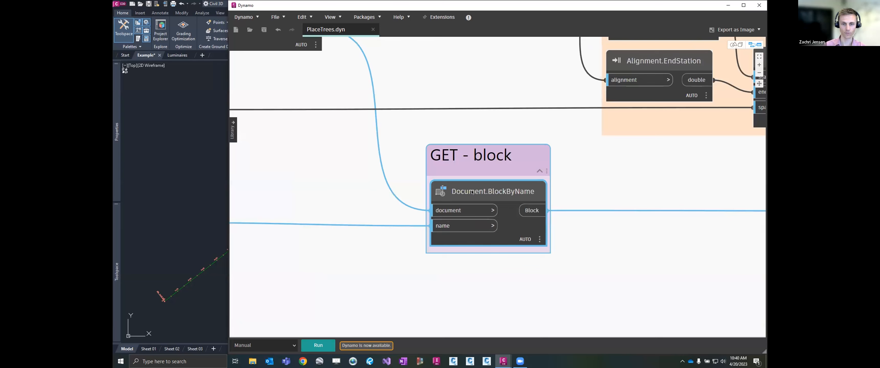
{"action": "left_click", "coordinate": [411, 179]}
{"action": "mouse_move", "coordinate": [467, 196]}
{"action": "key", "text": "ctrl"}
{"action": "key", "text": "ctrl"}
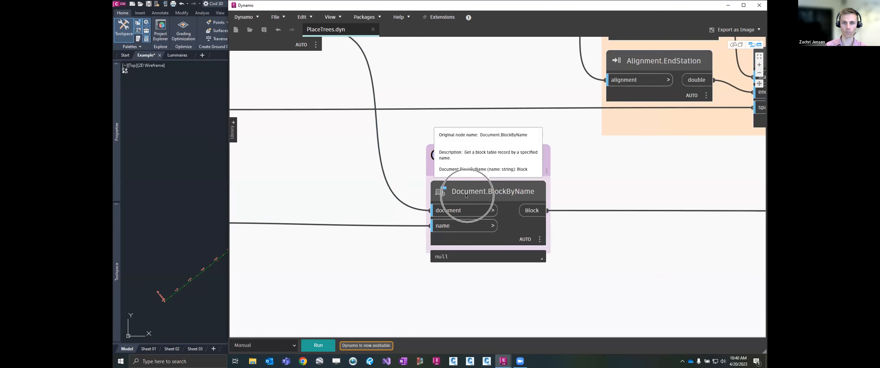
{"action": "scroll", "coordinate": [485, 224], "scroll_direction": "down", "scroll_amount": 5}
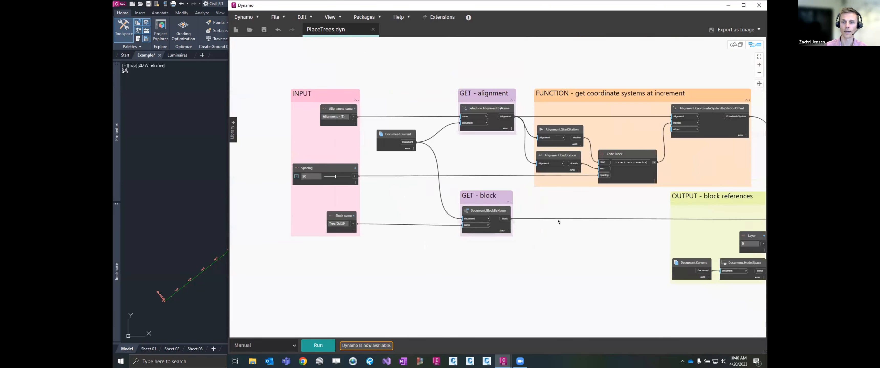
Step: Examine the FUNCTION group's start station, end station and Code Block nodes, tracing the Spacing input that feeds them
{"action": "middle_click_drag", "start_coordinate": [557, 219], "coordinate": [390, 222]}
{"action": "scroll", "coordinate": [390, 222], "scroll_direction": "up", "scroll_amount": 2}
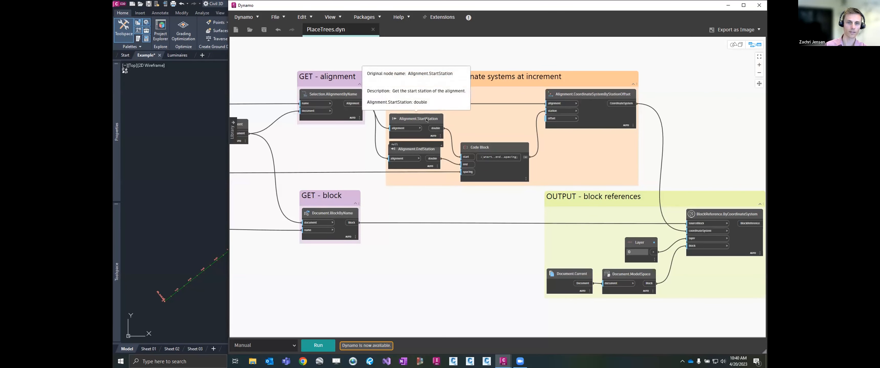
{"action": "mouse_move", "coordinate": [426, 152]}
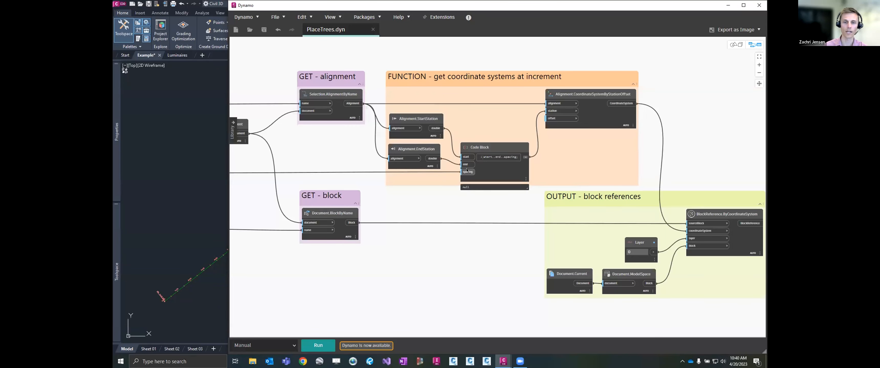
{"action": "middle_click_drag", "start_coordinate": [323, 165], "coordinate": [539, 159]}
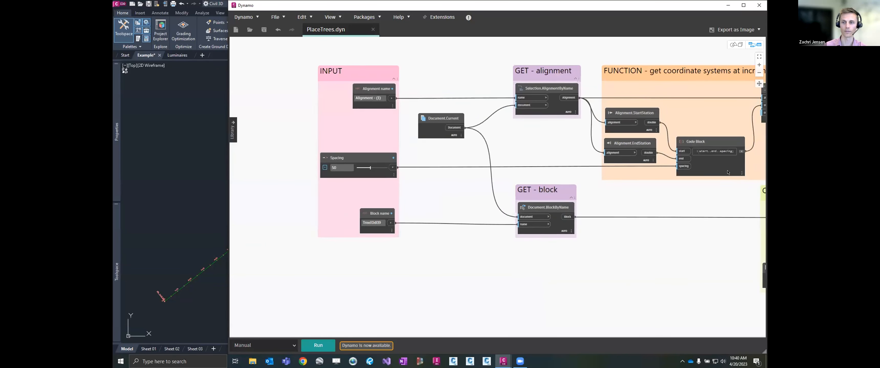
{"action": "scroll", "coordinate": [728, 173], "scroll_direction": "up", "scroll_amount": 1}
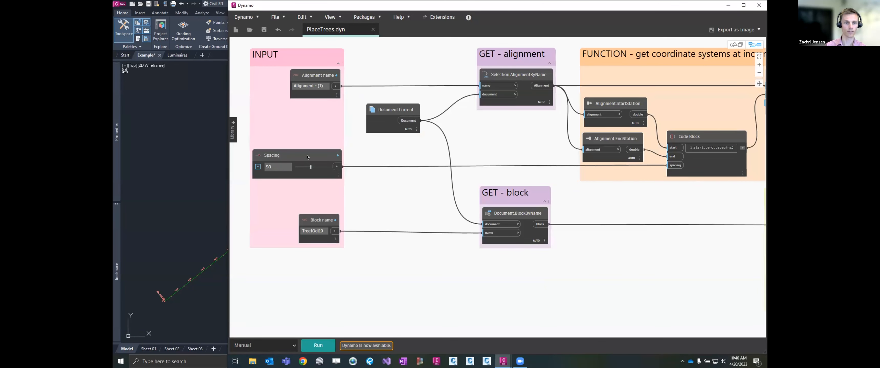
{"action": "middle_click_drag", "start_coordinate": [443, 201], "coordinate": [162, 194]}
{"action": "middle_click_drag", "start_coordinate": [462, 211], "coordinate": [391, 197]}
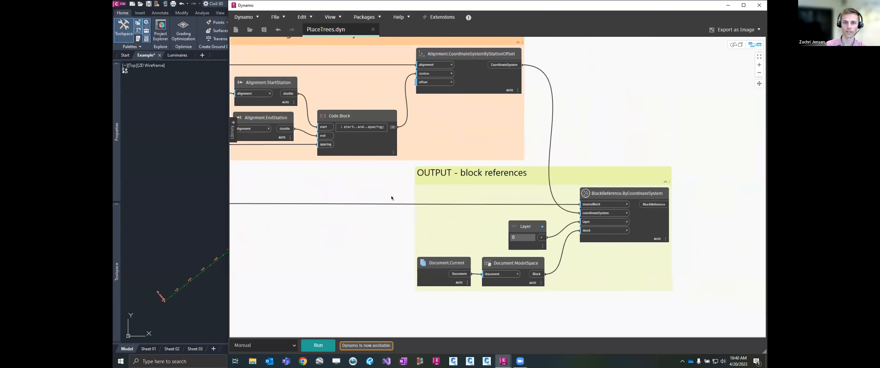
Step: Examine the OUTPUT - block references group and trace the source block, coordinate system, layer and model space inputs of BlockReference.ByCoordinateSystem
{"action": "middle_click_drag", "start_coordinate": [484, 157], "coordinate": [483, 177]}
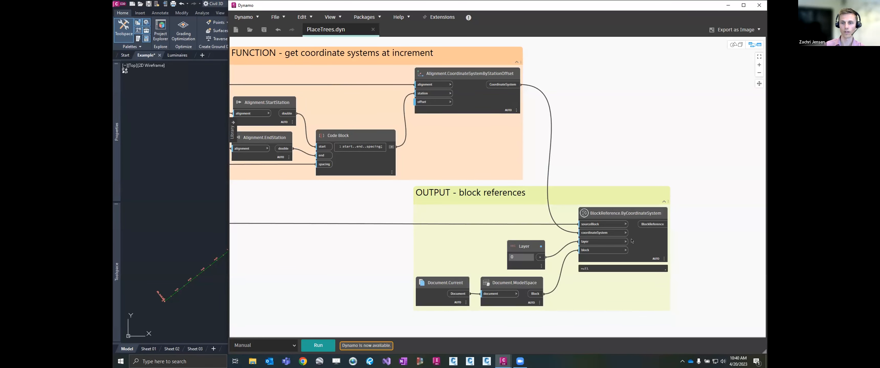
{"action": "scroll", "coordinate": [631, 241], "scroll_direction": "up", "scroll_amount": 6}
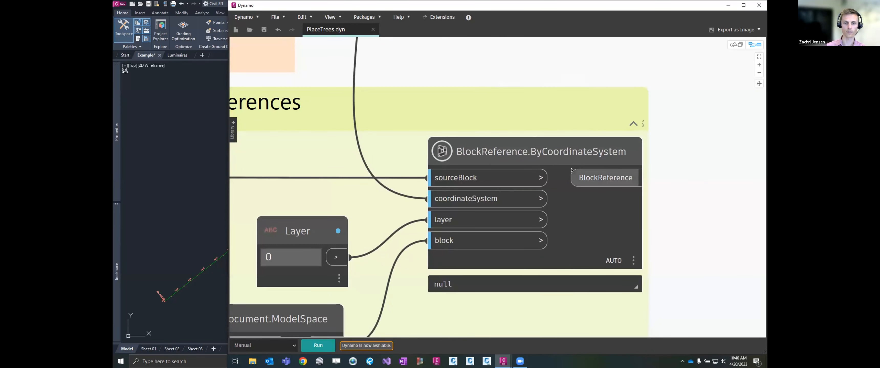
{"action": "scroll", "coordinate": [596, 168], "scroll_direction": "down", "scroll_amount": 3}
{"action": "scroll", "coordinate": [607, 178], "scroll_direction": "down", "scroll_amount": 2}
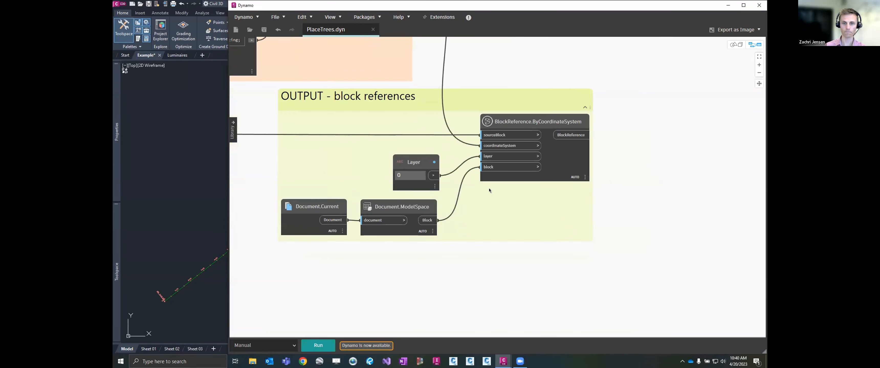
{"action": "scroll", "coordinate": [478, 190], "scroll_direction": "down", "scroll_amount": 1}
{"action": "middle_click_drag", "start_coordinate": [466, 189], "coordinate": [607, 217]}
{"action": "middle_click_drag", "start_coordinate": [489, 196], "coordinate": [566, 189]}
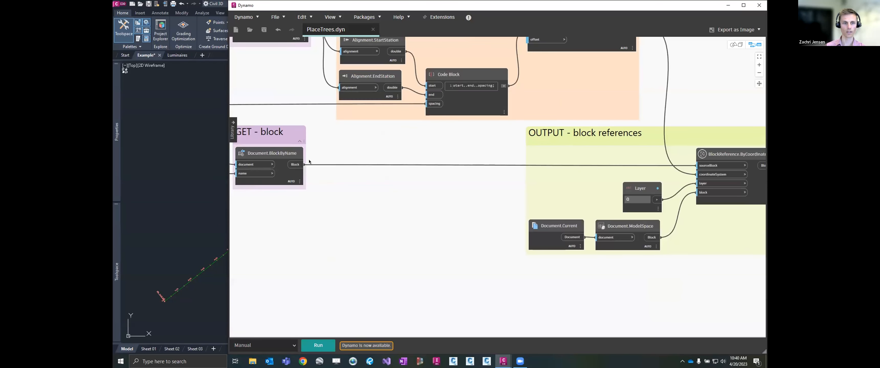
{"action": "mouse_move", "coordinate": [721, 158]}
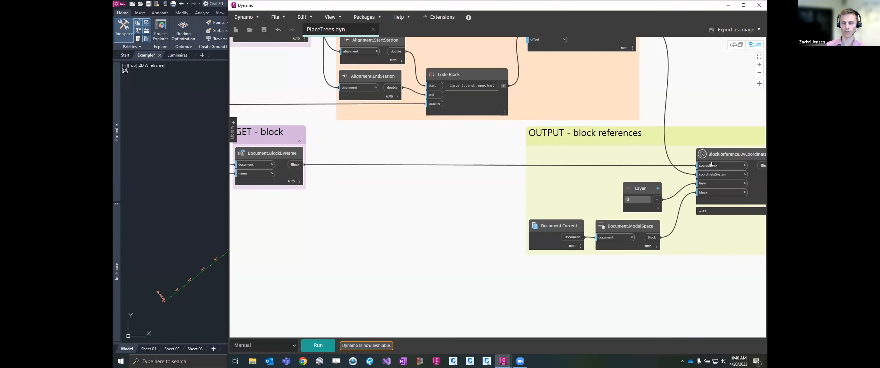
{"action": "middle_click_drag", "start_coordinate": [711, 164], "coordinate": [656, 191]}
{"action": "scroll", "coordinate": [601, 222], "scroll_direction": "up", "scroll_amount": 3}
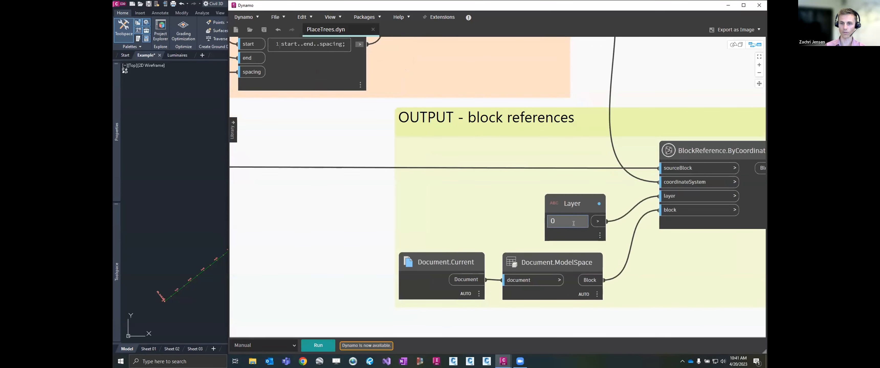
{"action": "mouse_move", "coordinate": [686, 184]}
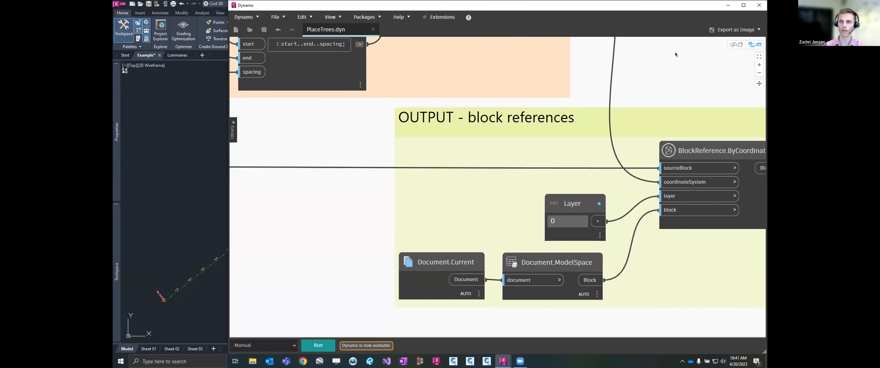
Step: Narrow the Dynamo window to reveal the whole alignment, and set the graph's run mode to Automatic
{"action": "left_click_drag", "start_coordinate": [227, 143], "coordinate": [429, 148]}
{"action": "left_click_drag", "start_coordinate": [260, 153], "coordinate": [447, 154]}
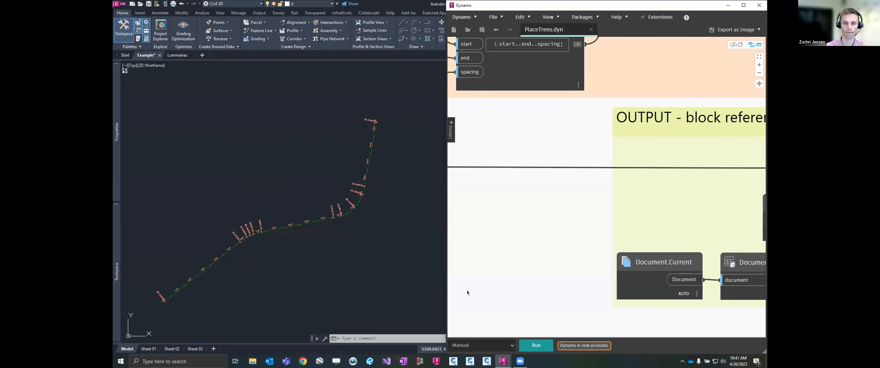
{"action": "left_click", "coordinate": [494, 346]}
{"action": "left_click", "coordinate": [495, 323]}
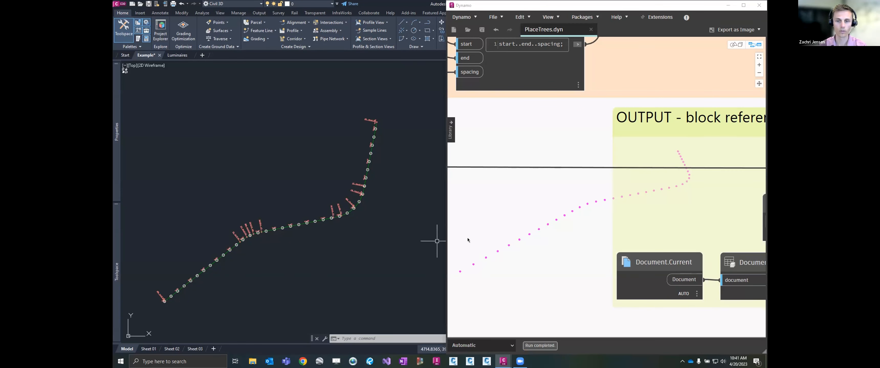
Step: Inspect the tree insertion points in Dynamo's 3D background preview and return to graph navigation
{"action": "key", "text": "ctrl+b"}
{"action": "left_click_drag", "start_coordinate": [558, 223], "coordinate": [624, 226]}
{"action": "right_click_drag", "start_coordinate": [624, 226], "coordinate": [614, 234]}
{"action": "key", "text": "ctrl+b"}
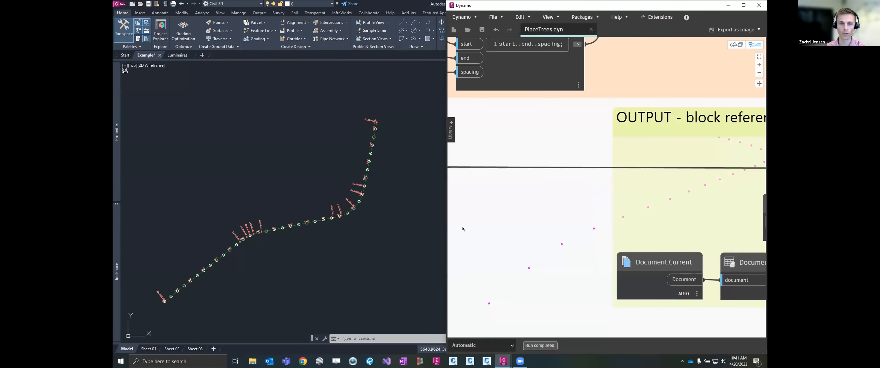
Step: Examine the tree blocks placed along the beginning of the alignment in the Civil 3D drawing
{"action": "scroll", "coordinate": [232, 256], "scroll_direction": "up", "scroll_amount": 6}
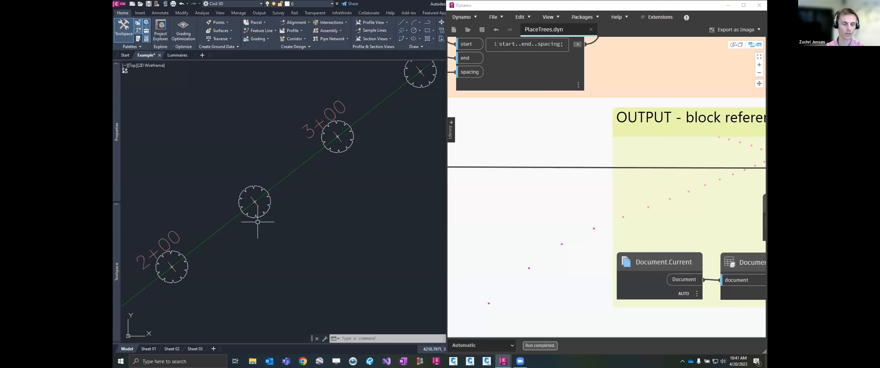
{"action": "left_click", "coordinate": [260, 214]}
{"action": "scroll", "coordinate": [252, 189], "scroll_direction": "down", "scroll_amount": 8}
{"action": "middle_click_drag", "start_coordinate": [242, 202], "coordinate": [367, 151]}
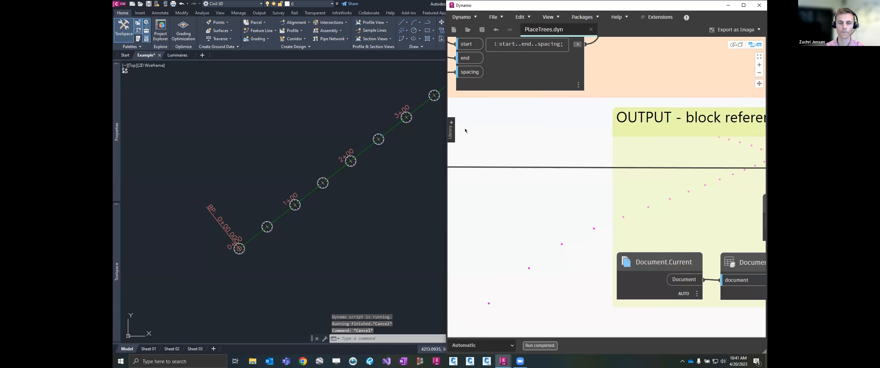
Step: Set the Spacing input in the graph's INPUT group to 60
{"action": "scroll", "coordinate": [506, 193], "scroll_direction": "down", "scroll_amount": 6}
{"action": "scroll", "coordinate": [553, 167], "scroll_direction": "up", "scroll_amount": 4}
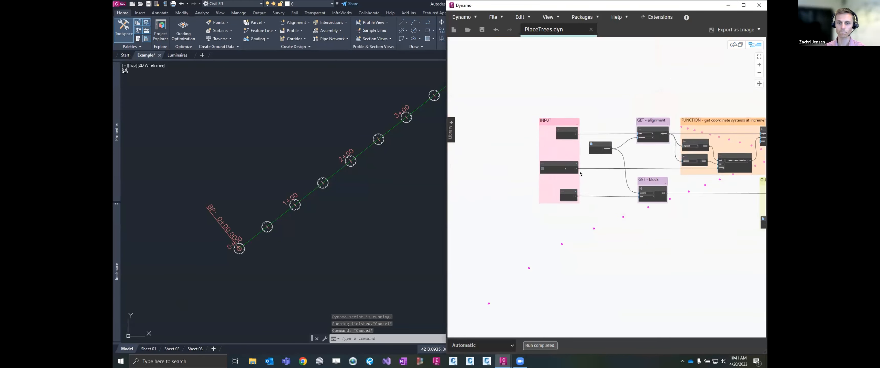
{"action": "scroll", "coordinate": [557, 163], "scroll_direction": "up", "scroll_amount": 5}
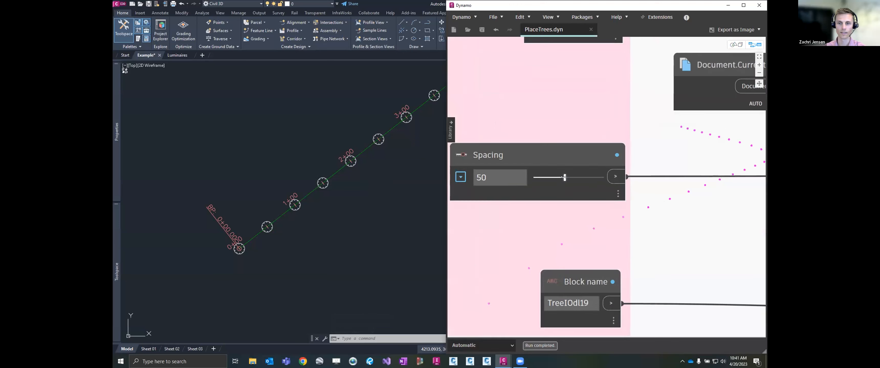
{"action": "mouse_move", "coordinate": [560, 177]}
{"action": "left_mouse_down"}
{"action": "mouse_move", "coordinate": [588, 177]}
{"action": "mouse_move", "coordinate": [561, 177]}
{"action": "mouse_move", "coordinate": [587, 176]}
{"action": "mouse_move", "coordinate": [570, 178]}
{"action": "left_mouse_up"}
Step: Inspect the respaced trees along the alignment, checking one tree block between stations 5+00 and 6+00
{"action": "scroll", "coordinate": [281, 196], "scroll_direction": "down", "scroll_amount": 6}
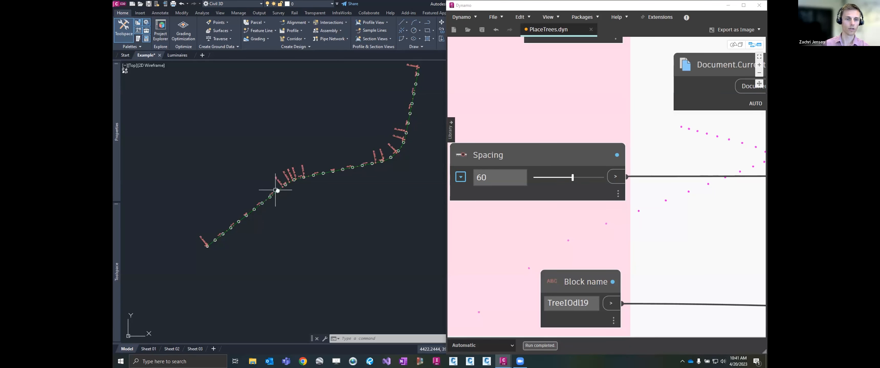
{"action": "scroll", "coordinate": [276, 191], "scroll_direction": "up", "scroll_amount": 3}
{"action": "scroll", "coordinate": [283, 175], "scroll_direction": "up", "scroll_amount": 2}
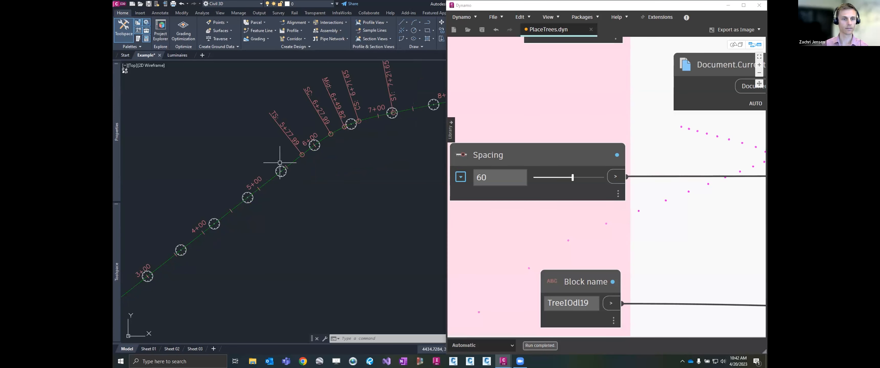
{"action": "scroll", "coordinate": [280, 173], "scroll_direction": "up", "scroll_amount": 2}
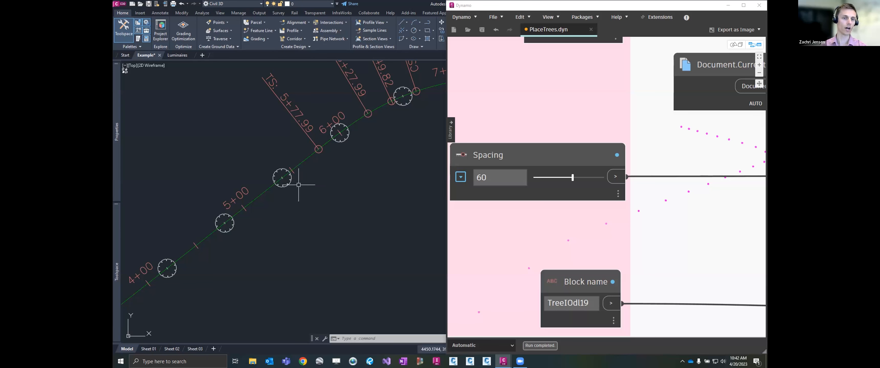
{"action": "left_click", "coordinate": [283, 179]}
{"action": "key", "text": "Escape"}
{"action": "key", "text": "Escape"}
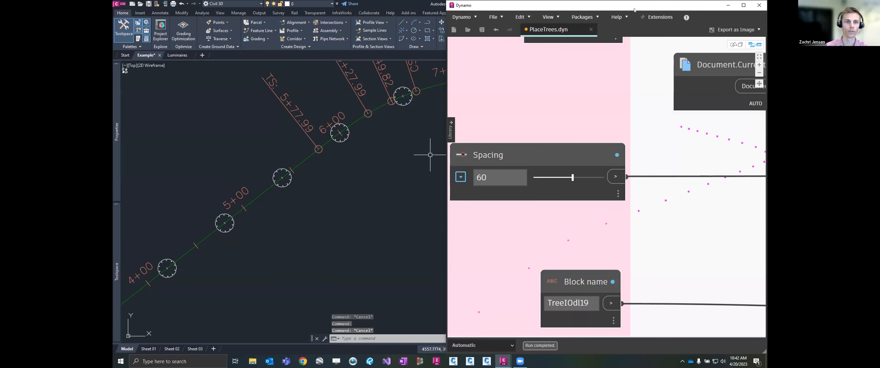
Step: Undock the Dynamo window over the drawing and look closely at the tree block near station 4+00
{"action": "left_click_drag", "start_coordinate": [634, 9], "coordinate": [494, 37]}
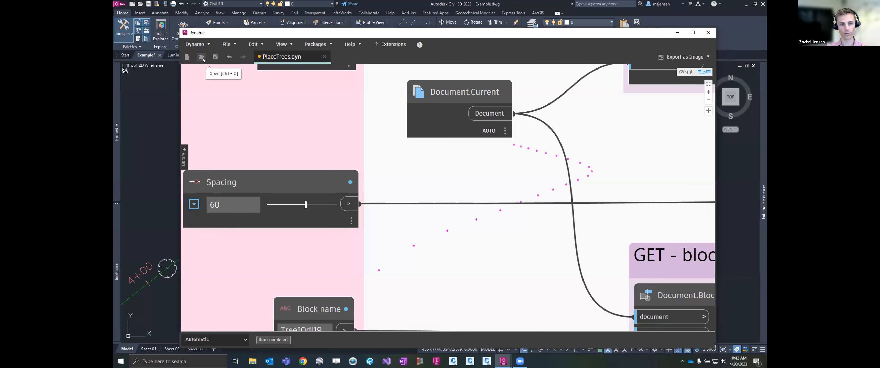
{"action": "left_click", "coordinate": [163, 259]}
{"action": "scroll", "coordinate": [163, 258], "scroll_direction": "up", "scroll_amount": 1}
{"action": "middle_click_drag", "start_coordinate": [163, 257], "coordinate": [157, 250]}
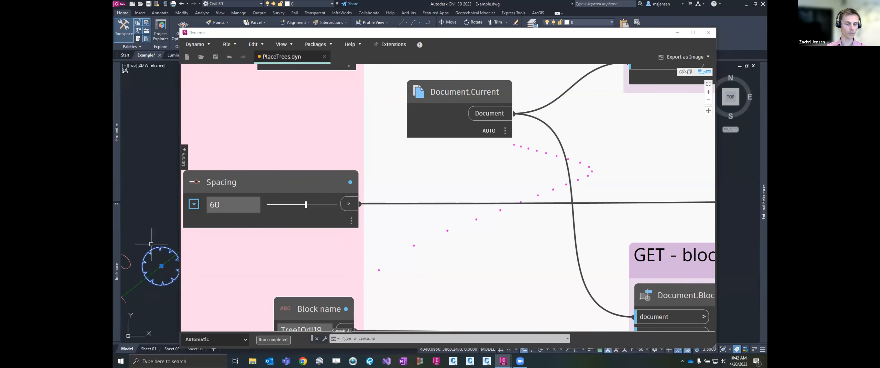
{"action": "key", "text": "Escape"}
{"action": "key", "text": "Escape"}
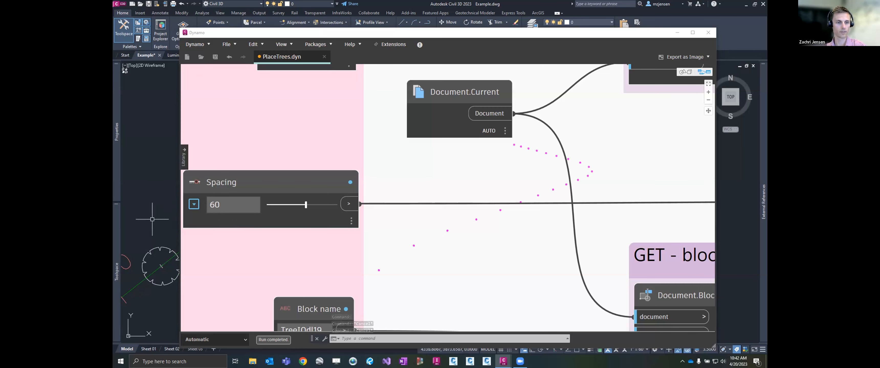
Step: Open the EditBlock.dyn graph from the Dynamo Community Conversations folder, answering the save prompt for PlaceTrees.dyn
{"action": "left_click", "coordinate": [201, 57]}
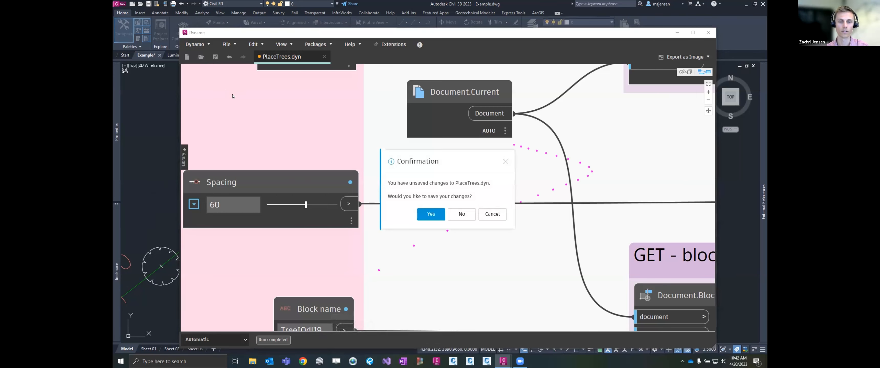
{"action": "left_click", "coordinate": [449, 213]}
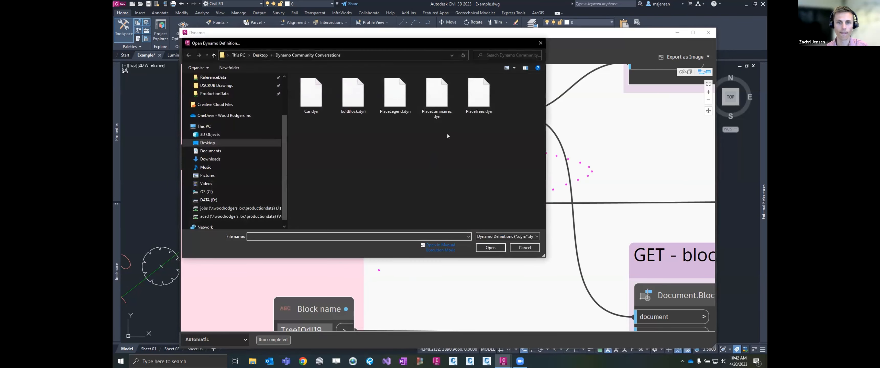
{"action": "left_click", "coordinate": [353, 96]}
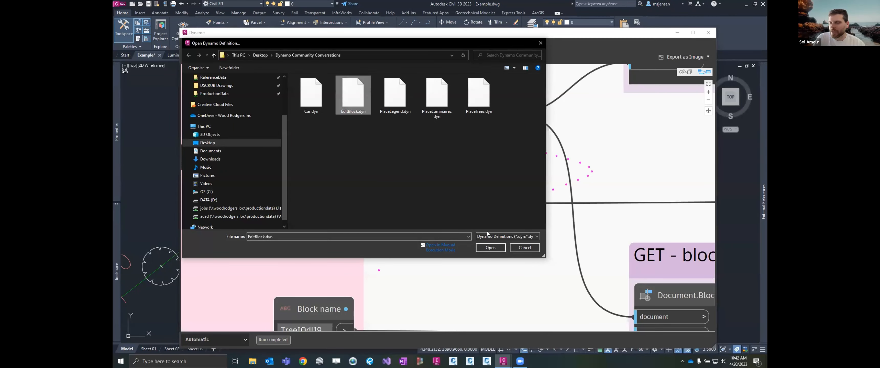
{"action": "left_click", "coordinate": [491, 247]}
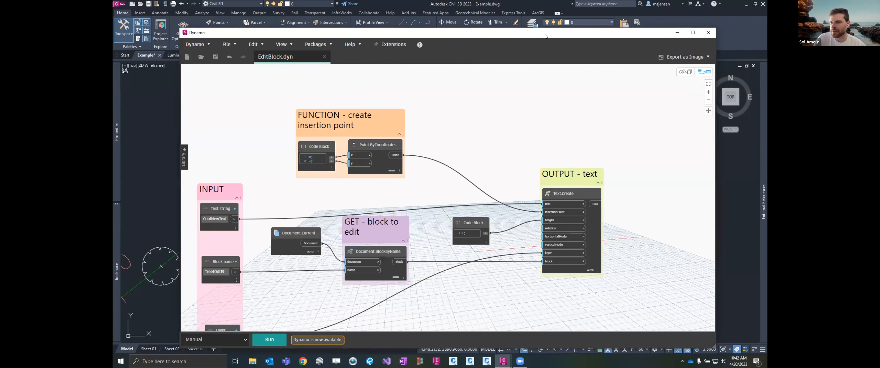
Step: Dock the Dynamo window beside the Civil 3D drawing and bring the whole tree-lined alignment into view
{"action": "left_click_drag", "start_coordinate": [545, 35], "coordinate": [766, 89]}
{"action": "left_click", "coordinate": [383, 111]}
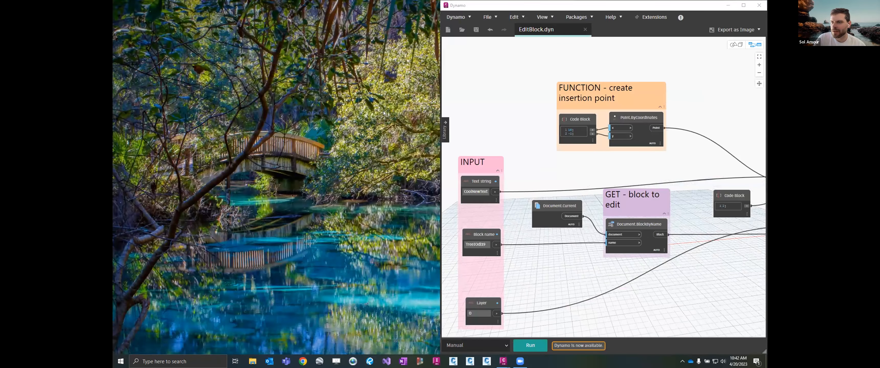
{"action": "scroll", "coordinate": [333, 170], "scroll_direction": "down", "scroll_amount": 3}
{"action": "scroll", "coordinate": [333, 170], "scroll_direction": "down", "scroll_amount": 3}
{"action": "scroll", "coordinate": [333, 170], "scroll_direction": "down", "scroll_amount": 1}
{"action": "scroll", "coordinate": [334, 170], "scroll_direction": "down", "scroll_amount": 4}
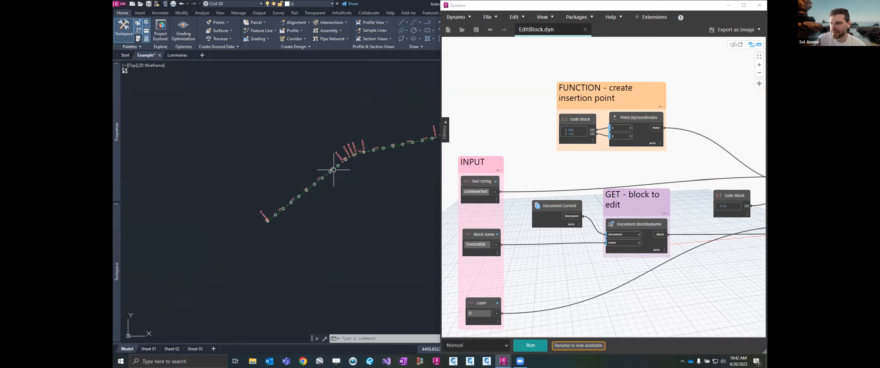
{"action": "scroll", "coordinate": [298, 235], "scroll_direction": "up", "scroll_amount": 1}
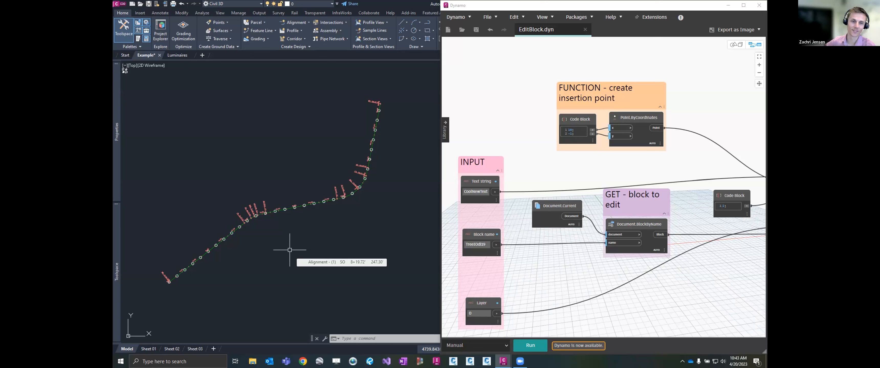
{"action": "scroll", "coordinate": [265, 252], "scroll_direction": "up", "scroll_amount": 1}
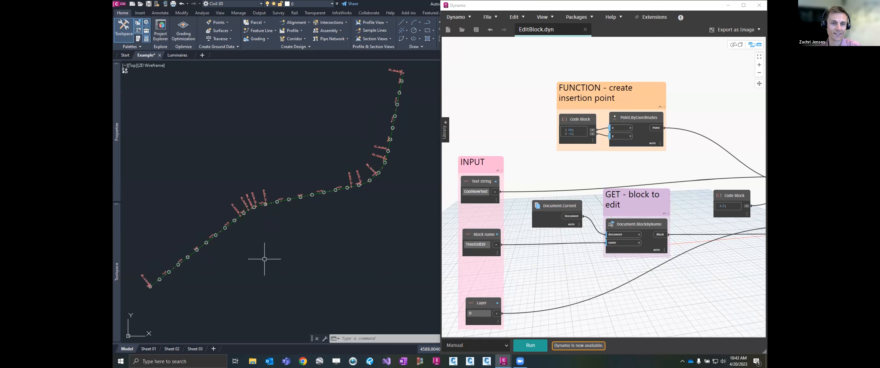
{"action": "mouse_move", "coordinate": [251, 243]}
{"action": "middle_mouse_down"}
{"action": "mouse_move", "coordinate": [261, 240]}
{"action": "mouse_move", "coordinate": [242, 261]}
{"action": "mouse_move", "coordinate": [251, 281]}
{"action": "middle_mouse_up"}
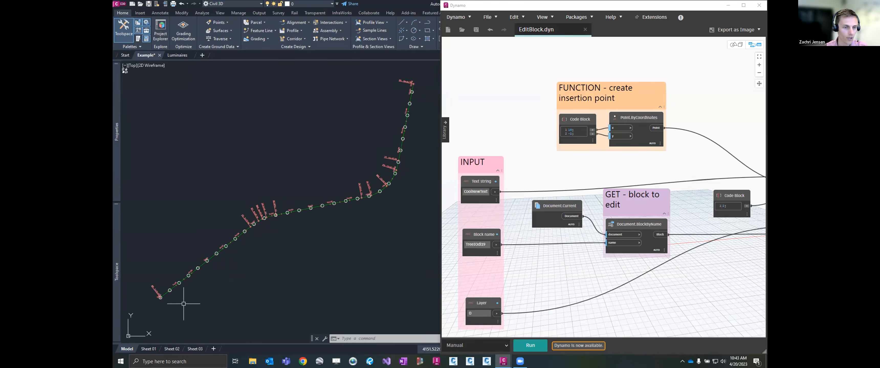
Step: Examine the tree blocks between stations 3+00 and 7+00 that share the block definition
{"action": "scroll", "coordinate": [181, 298], "scroll_direction": "up", "scroll_amount": 2}
{"action": "scroll", "coordinate": [249, 236], "scroll_direction": "up", "scroll_amount": 3}
{"action": "scroll", "coordinate": [249, 236], "scroll_direction": "up", "scroll_amount": 3}
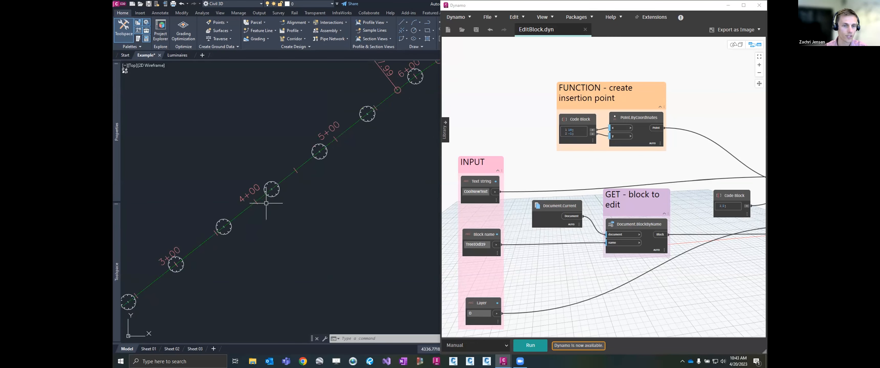
{"action": "scroll", "coordinate": [281, 220], "scroll_direction": "up", "scroll_amount": 2}
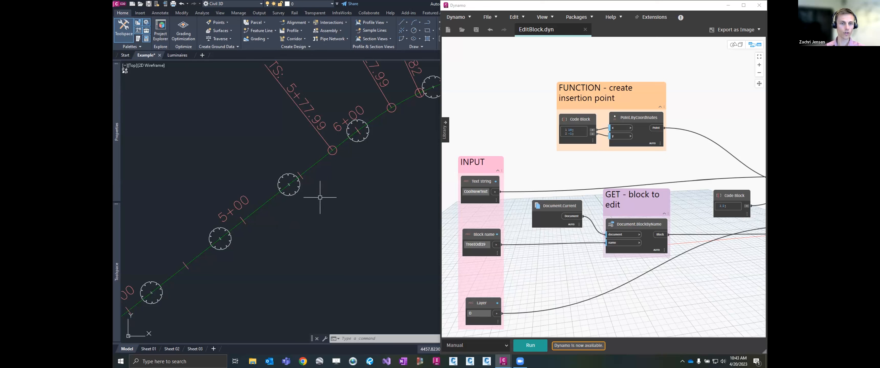
{"action": "scroll", "coordinate": [309, 203], "scroll_direction": "down", "scroll_amount": 5}
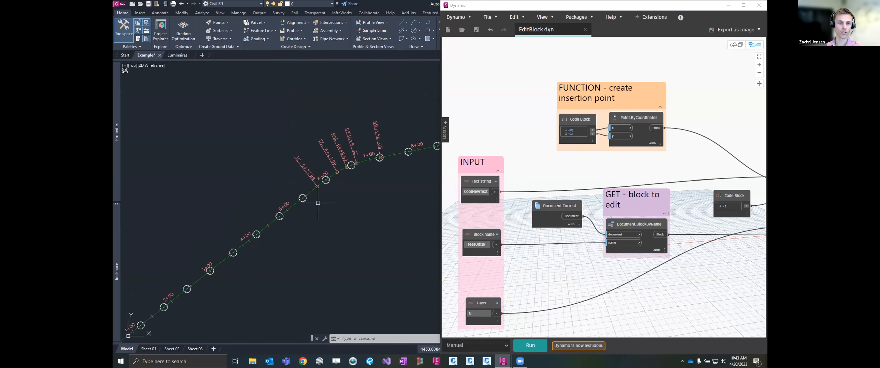
{"action": "scroll", "coordinate": [331, 191], "scroll_direction": "up", "scroll_amount": 3}
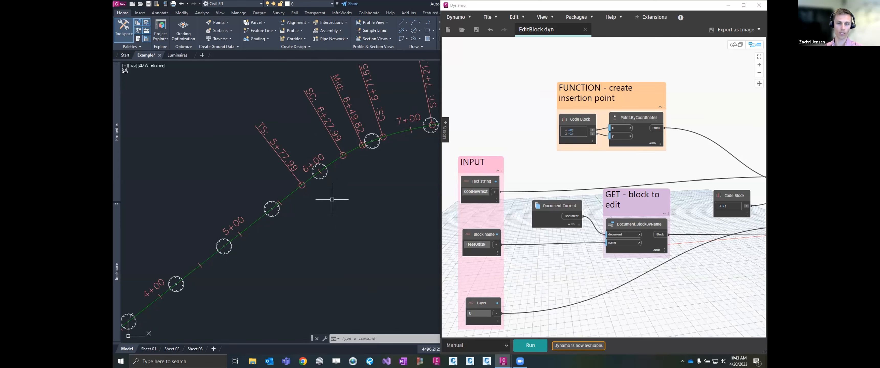
Step: Maximize Dynamo and examine EditBlock's INPUT nodes for text string, block name and layer, and the GET - block to edit group
{"action": "left_click", "coordinate": [742, 5]}
{"action": "middle_click_drag", "start_coordinate": [511, 106], "coordinate": [629, 97]}
{"action": "middle_click_drag", "start_coordinate": [346, 162], "coordinate": [351, 110]}
{"action": "scroll", "coordinate": [346, 152], "scroll_direction": "up", "scroll_amount": 3}
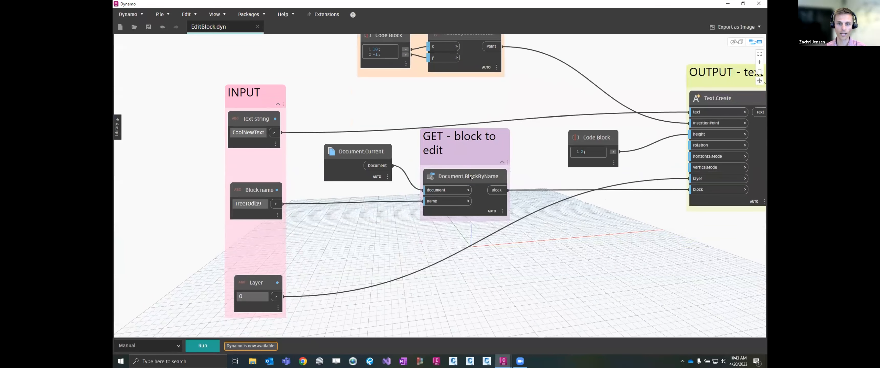
{"action": "left_click", "coordinate": [247, 204]}
{"action": "left_click", "coordinate": [325, 217]}
{"action": "middle_click_drag", "start_coordinate": [502, 227], "coordinate": [411, 229]}
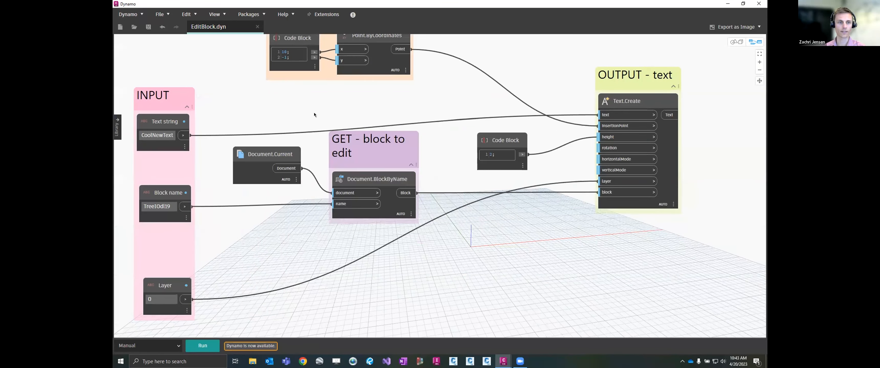
{"action": "scroll", "coordinate": [314, 115], "scroll_direction": "up", "scroll_amount": 5}
{"action": "left_click", "coordinate": [260, 146]}
{"action": "scroll", "coordinate": [374, 128], "scroll_direction": "down", "scroll_amount": 5}
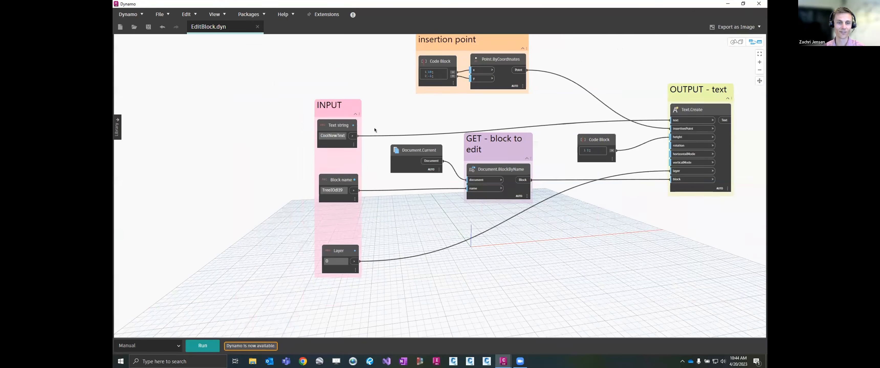
Step: Examine the Text.Create node in the OUTPUT - text group, tracing its block input back to the Block name node
{"action": "middle_click_drag", "start_coordinate": [562, 106], "coordinate": [439, 125]}
{"action": "scroll", "coordinate": [438, 124], "scroll_direction": "up", "scroll_amount": 2}
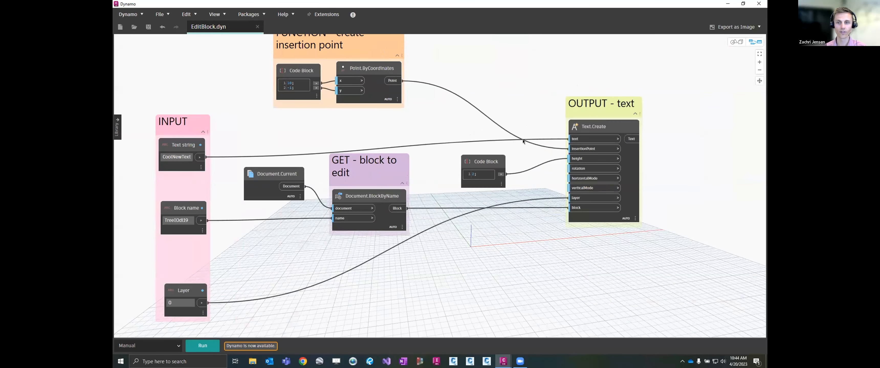
{"action": "middle_click_drag", "start_coordinate": [523, 141], "coordinate": [497, 143]}
{"action": "scroll", "coordinate": [549, 114], "scroll_direction": "up", "scroll_amount": 2}
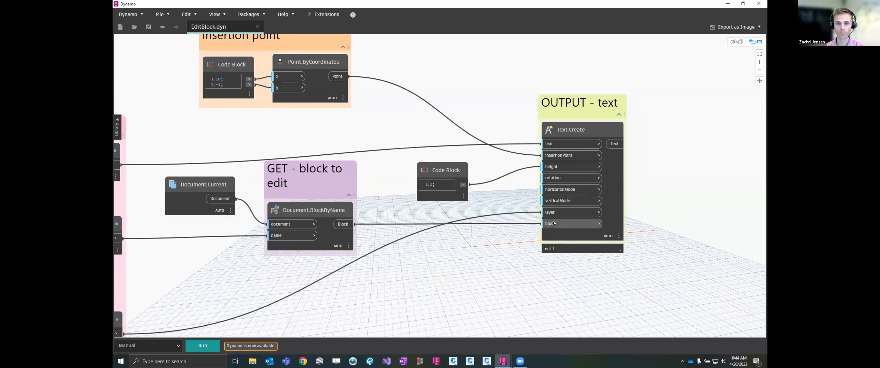
{"action": "key", "text": "ctrl"}
{"action": "key", "text": "ctrl"}
{"action": "key", "text": "ctrl"}
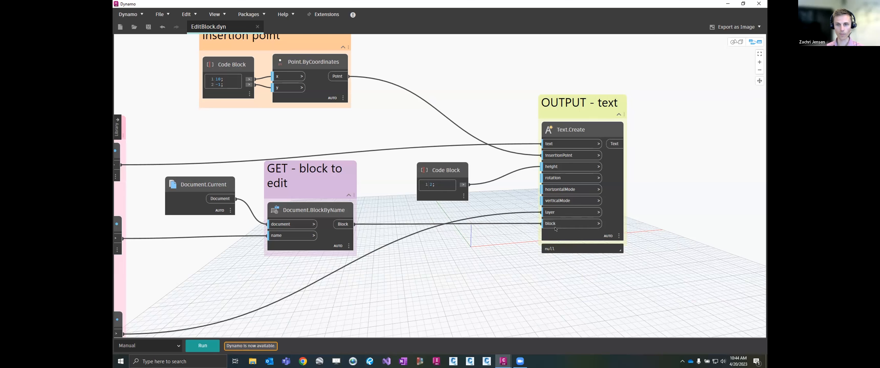
{"action": "middle_click_drag", "start_coordinate": [427, 248], "coordinate": [519, 173]}
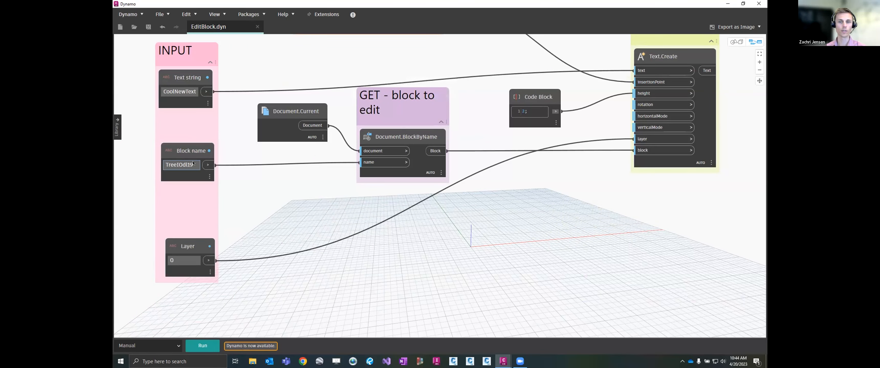
Step: Examine the Code Block coordinates feeding Point.ByCoordinates in the FUNCTION - create insertion point group
{"action": "middle_click_drag", "start_coordinate": [340, 107], "coordinate": [348, 233]}
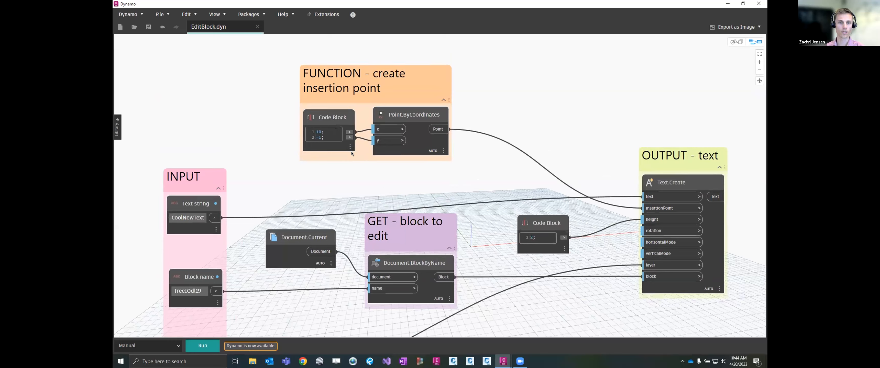
{"action": "scroll", "coordinate": [352, 154], "scroll_direction": "up", "scroll_amount": 5}
{"action": "double_click", "coordinate": [317, 132]}
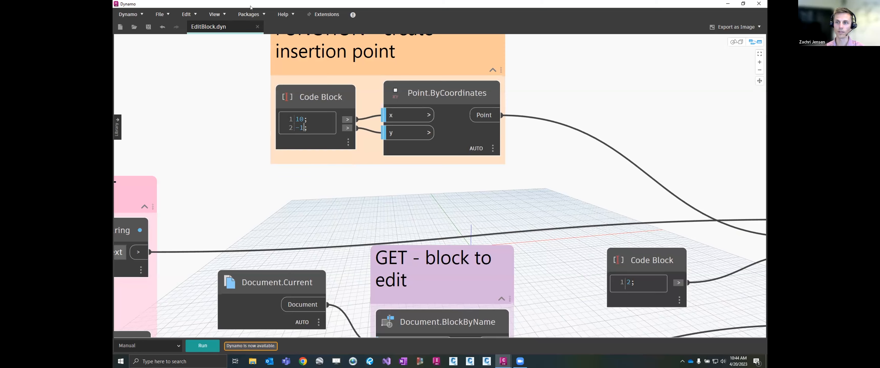
Step: Place Dynamo side by side with the Civil 3D drawing and frame the tree blocks around stations 5+00 and 6+00
{"action": "key", "text": "super+Right"}
{"action": "left_click", "coordinate": [332, 141]}
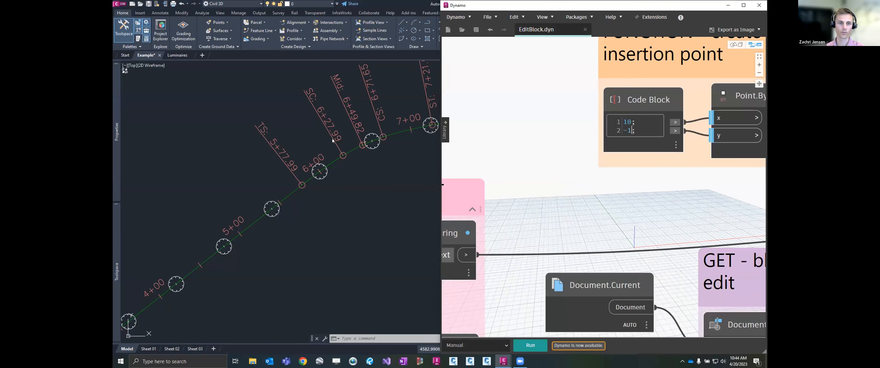
{"action": "scroll", "coordinate": [230, 173], "scroll_direction": "down", "scroll_amount": 3}
{"action": "scroll", "coordinate": [239, 189], "scroll_direction": "up", "scroll_amount": 5}
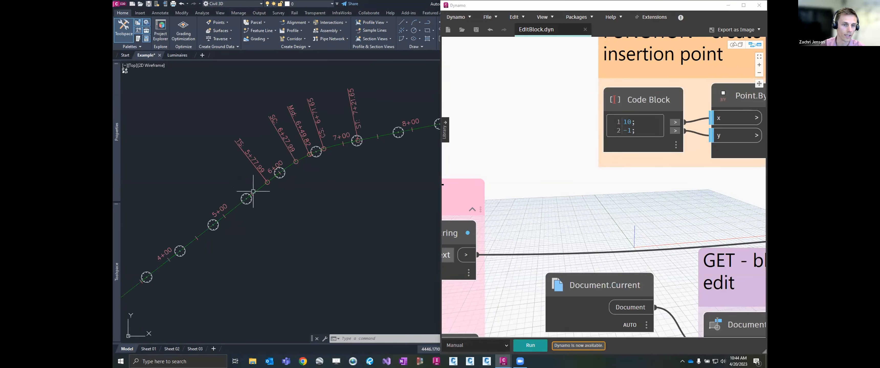
{"action": "key", "text": "Escape"}
{"action": "key", "text": "Escape"}
{"action": "key", "text": "Escape"}
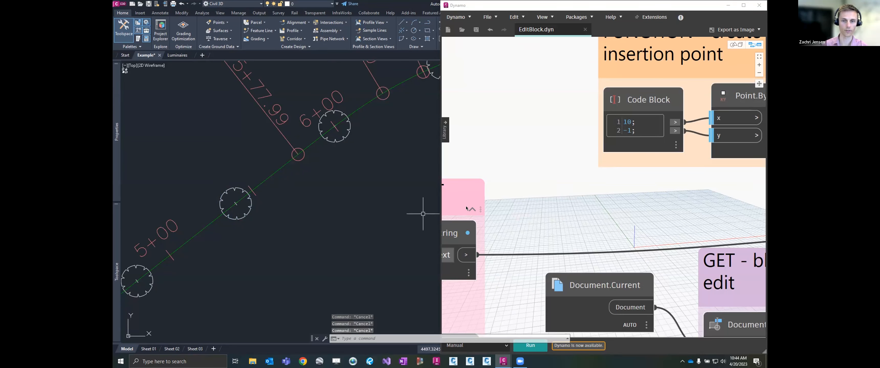
Step: Run the EditBlock graph by setting its run mode to Automatic
{"action": "left_click", "coordinate": [547, 166]}
{"action": "scroll", "coordinate": [548, 165], "scroll_direction": "down", "scroll_amount": 5}
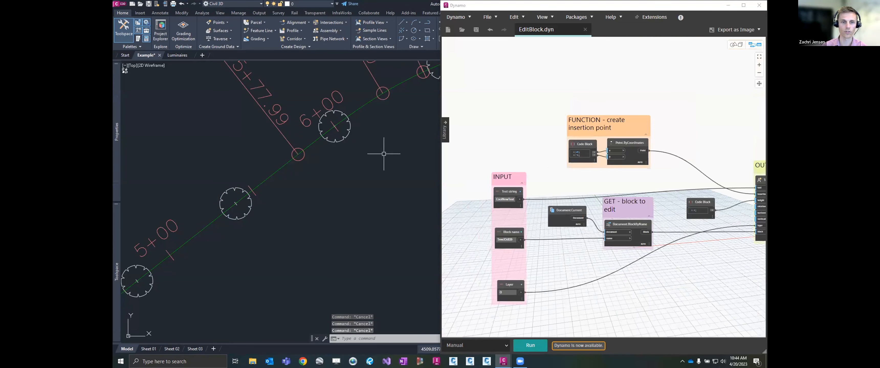
{"action": "left_click", "coordinate": [474, 345]}
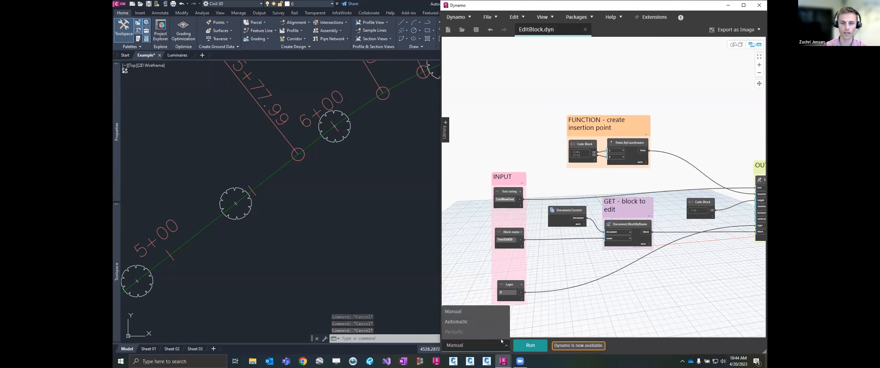
{"action": "left_click", "coordinate": [483, 323]}
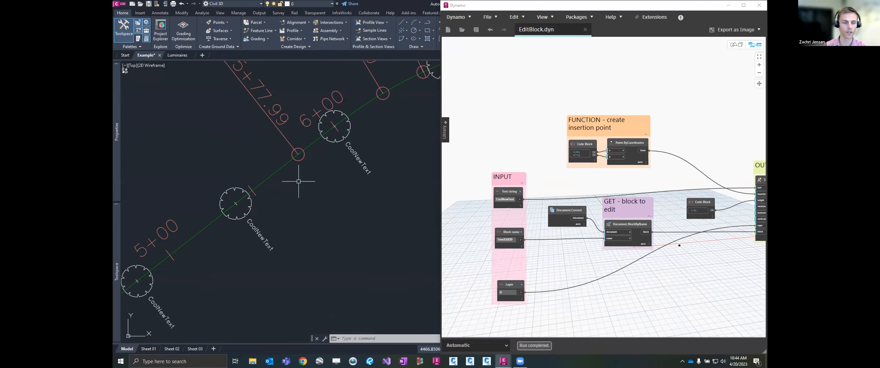
Step: Examine the text added to the tree blocks between stations 5+00 and 7+00
{"action": "scroll", "coordinate": [250, 224], "scroll_direction": "up", "scroll_amount": 3}
{"action": "left_click", "coordinate": [248, 223]}
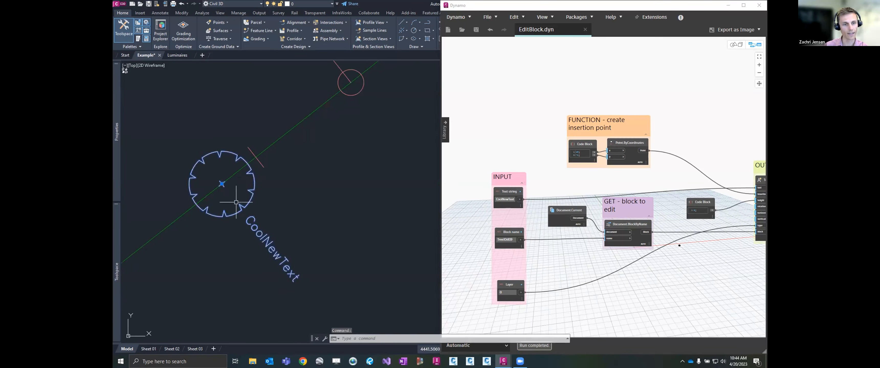
{"action": "scroll", "coordinate": [236, 208], "scroll_direction": "down", "scroll_amount": 5}
{"action": "middle_click_drag", "start_coordinate": [335, 159], "coordinate": [223, 236]}
{"action": "scroll", "coordinate": [223, 236], "scroll_direction": "down", "scroll_amount": 2}
{"action": "scroll", "coordinate": [278, 198], "scroll_direction": "up", "scroll_amount": 2}
{"action": "key", "text": "Escape"}
Step: Open the tree block just before station 7+00 in the Block Editor, inspect its text object, and close the editor
{"action": "left_click", "coordinate": [272, 205]}
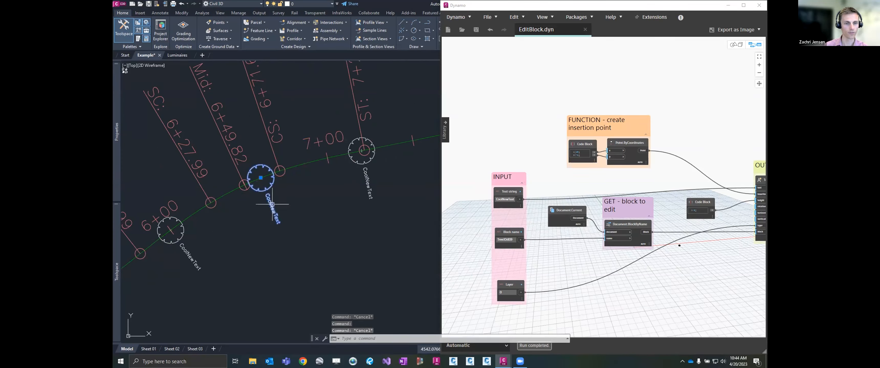
{"action": "right_click", "coordinate": [272, 204]}
{"action": "left_click", "coordinate": [293, 278]}
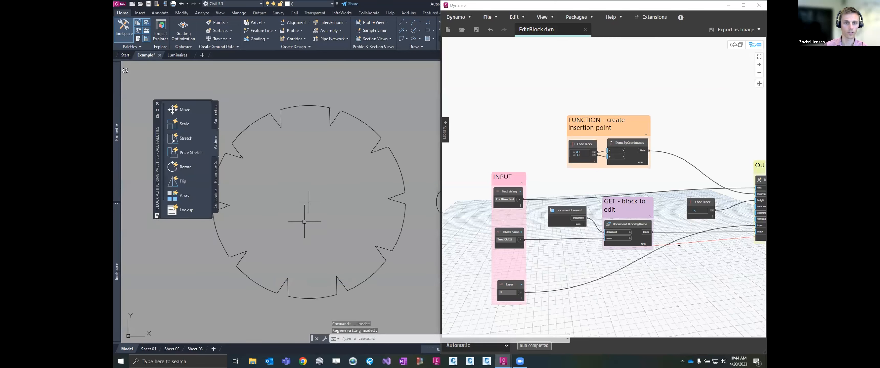
{"action": "scroll", "coordinate": [330, 187], "scroll_direction": "down", "scroll_amount": 3}
{"action": "left_click", "coordinate": [304, 201]}
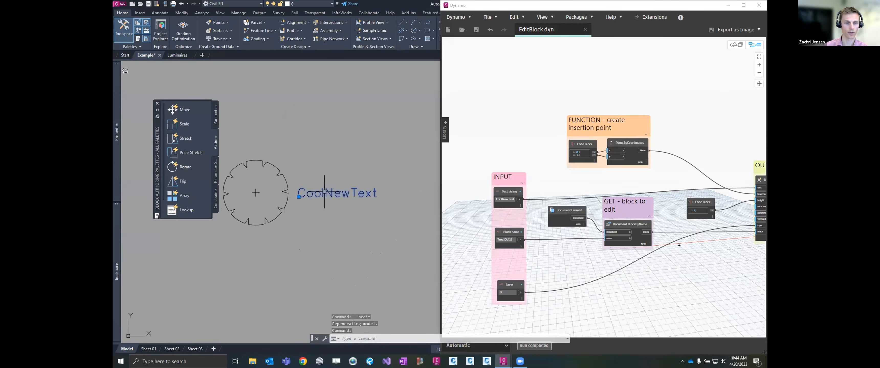
{"action": "key", "text": "Escape"}
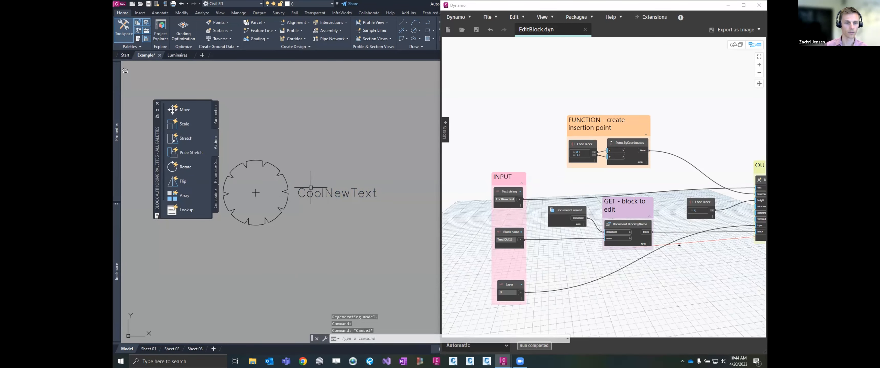
{"action": "right_click", "coordinate": [370, 150]}
{"action": "left_click", "coordinate": [393, 156]}
{"action": "left_click", "coordinate": [424, 184]}
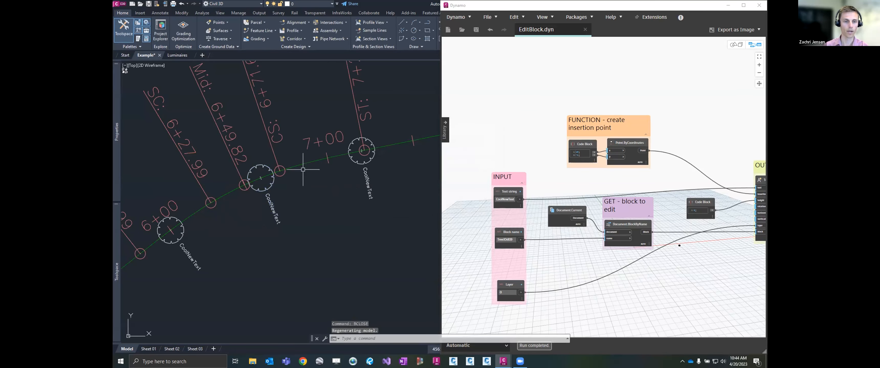
Step: Examine the text on the remaining tree blocks along the alignment up to station 14+47.92
{"action": "key", "text": "Escape"}
{"action": "left_click", "coordinate": [364, 169]}
{"action": "middle_click_drag", "start_coordinate": [390, 137], "coordinate": [236, 201]}
{"action": "scroll", "coordinate": [236, 201], "scroll_direction": "down", "scroll_amount": 2}
{"action": "middle_click_drag", "start_coordinate": [380, 188], "coordinate": [159, 203]}
{"action": "middle_click_drag", "start_coordinate": [317, 157], "coordinate": [171, 202]}
{"action": "middle_click_drag", "start_coordinate": [319, 184], "coordinate": [209, 227]}
{"action": "middle_click_drag", "start_coordinate": [354, 201], "coordinate": [251, 259]}
{"action": "key", "text": "Escape"}
{"action": "key", "text": "Escape"}
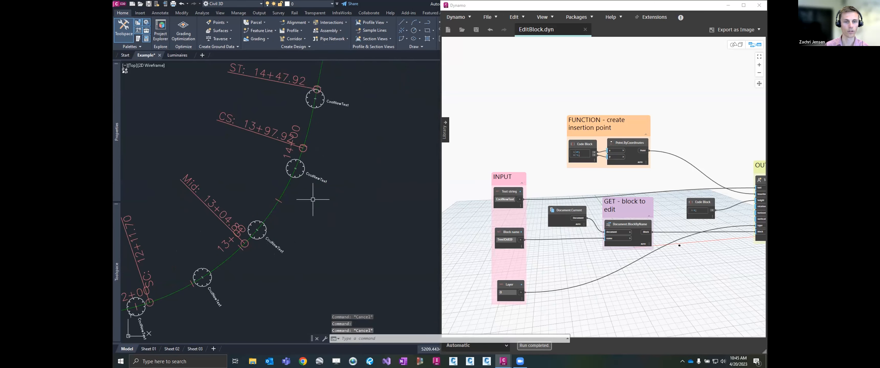
Step: Change the Text string input of the EditBlock graph to SomeOtherText
{"action": "left_click", "coordinate": [477, 178]}
{"action": "scroll", "coordinate": [488, 200], "scroll_direction": "up", "scroll_amount": 8}
{"action": "left_click", "coordinate": [530, 198]}
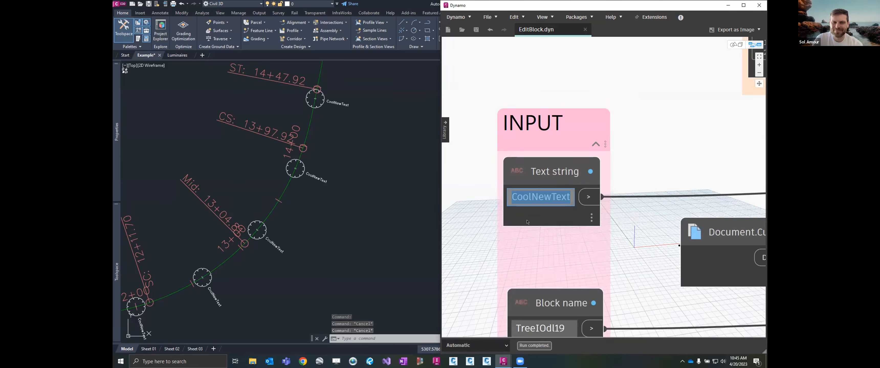
{"action": "type", "text": "SomeOther"}
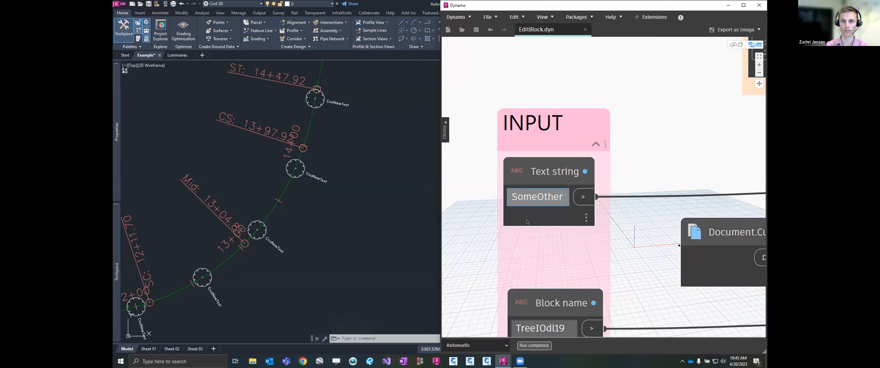
{"action": "type", "text": "Text"}
{"action": "left_click", "coordinate": [476, 205]}
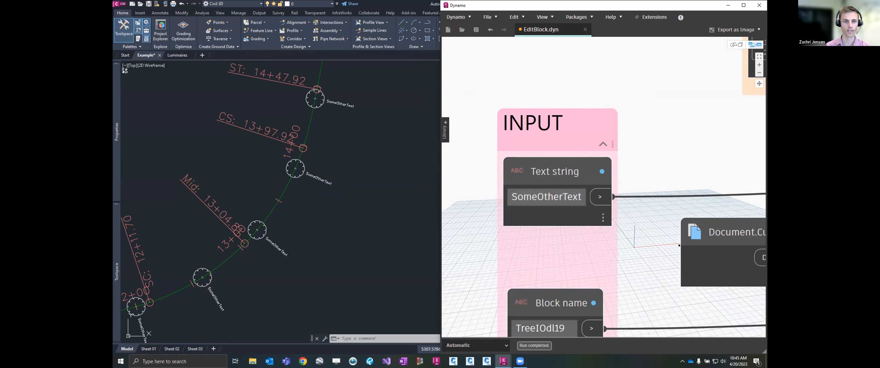
Step: Examine the updated block text near station 14+00 and along the whole alignment
{"action": "scroll", "coordinate": [314, 188], "scroll_direction": "up", "scroll_amount": 6}
{"action": "scroll", "coordinate": [313, 188], "scroll_direction": "down", "scroll_amount": 9}
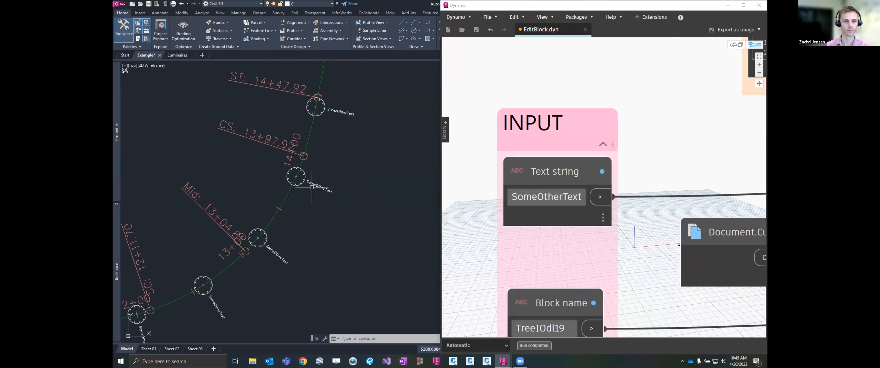
{"action": "scroll", "coordinate": [322, 163], "scroll_direction": "up", "scroll_amount": 5}
{"action": "scroll", "coordinate": [259, 220], "scroll_direction": "down", "scroll_amount": 7}
{"action": "scroll", "coordinate": [191, 262], "scroll_direction": "down", "scroll_amount": 1}
{"action": "middle_click_drag", "start_coordinate": [192, 262], "coordinate": [298, 209]}
Step: Examine the Text.Create node and its height Code Block at the OUTPUT - text group
{"action": "left_click", "coordinate": [677, 124]}
{"action": "scroll", "coordinate": [642, 151], "scroll_direction": "down", "scroll_amount": 5}
{"action": "middle_click_drag", "start_coordinate": [642, 151], "coordinate": [506, 142]}
{"action": "scroll", "coordinate": [507, 142], "scroll_direction": "down", "scroll_amount": 3}
{"action": "middle_click_drag", "start_coordinate": [737, 152], "coordinate": [644, 153]}
{"action": "scroll", "coordinate": [645, 152], "scroll_direction": "up", "scroll_amount": 5}
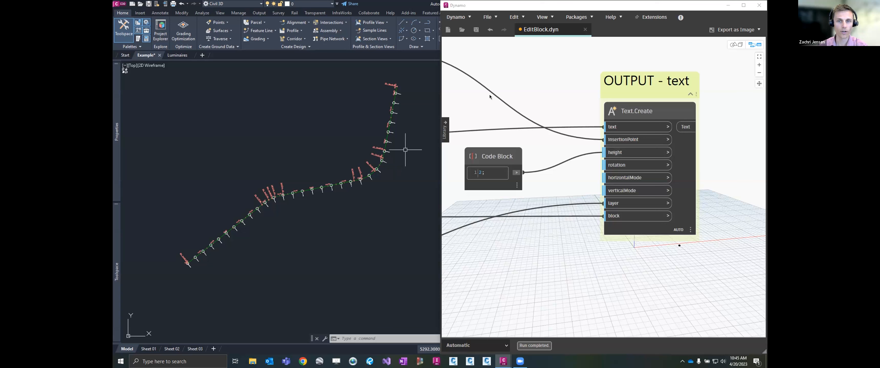
{"action": "left_click", "coordinate": [462, 30]}
{"action": "left_click", "coordinate": [617, 203]}
{"action": "left_click_drag", "start_coordinate": [663, 98], "coordinate": [560, 91]}
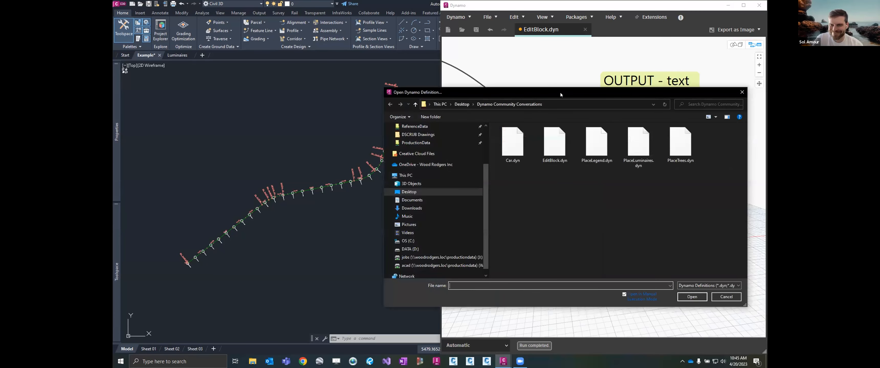
{"action": "left_click", "coordinate": [718, 296]}
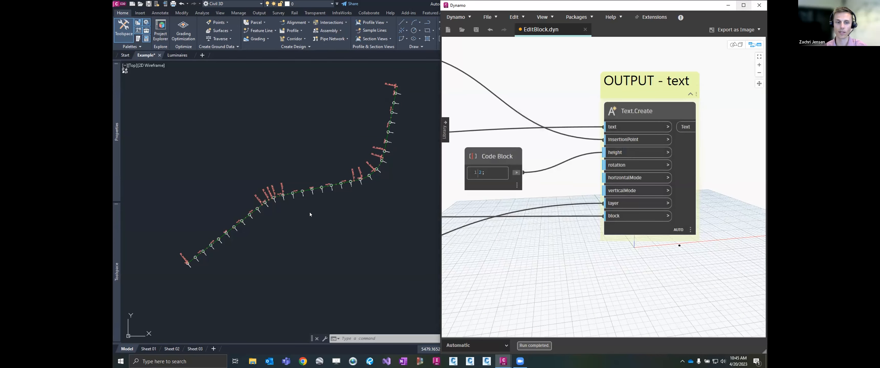
Step: Minimize Dynamo and review the numbered note blocks on the Sheet 01 and Sheet 02 layouts
{"action": "left_click", "coordinate": [148, 349]}
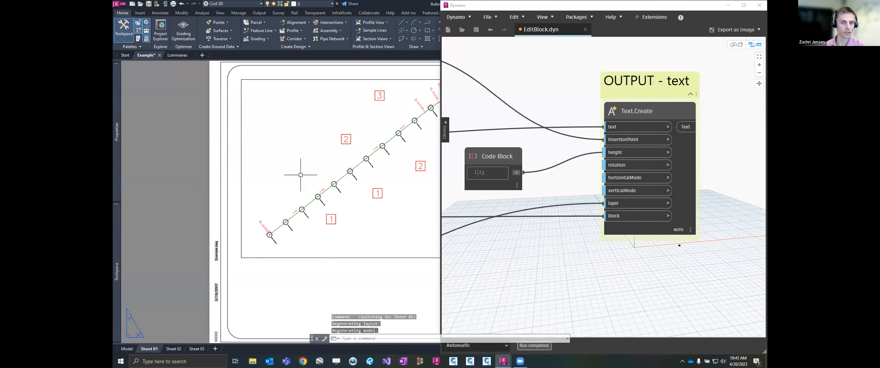
{"action": "middle_click_drag", "start_coordinate": [313, 191], "coordinate": [262, 198]}
{"action": "left_click", "coordinate": [727, 5]}
{"action": "middle_click_drag", "start_coordinate": [358, 210], "coordinate": [402, 202]}
{"action": "type", "text": "ZE"}
{"action": "key", "text": "Return"}
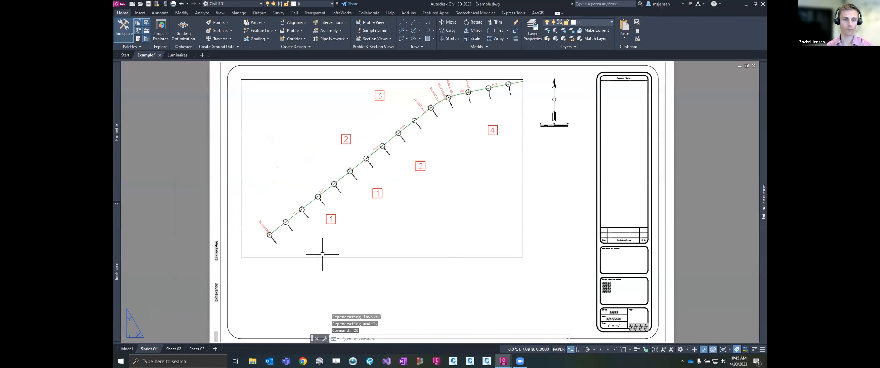
{"action": "left_click", "coordinate": [173, 349]}
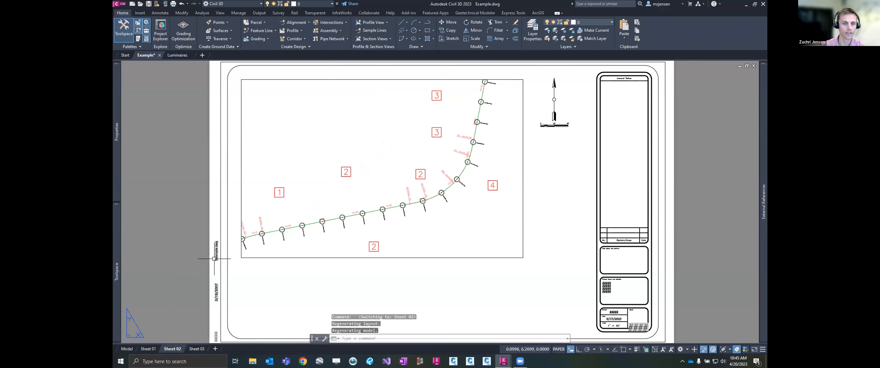
Step: Inspect the block name and NOTENUMBER attribute of the lowest note 1 and the upper note 2 on Sheet 01
{"action": "left_click", "coordinate": [156, 350]}
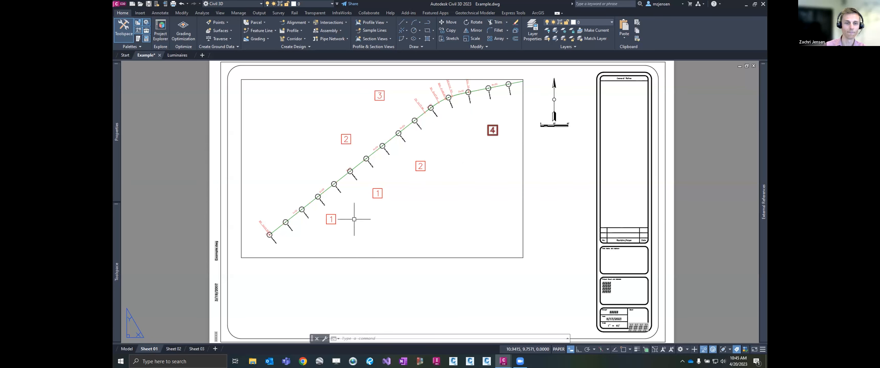
{"action": "scroll", "coordinate": [336, 227], "scroll_direction": "up", "scroll_amount": 3}
{"action": "left_click", "coordinate": [333, 211]}
{"action": "middle_click_drag", "start_coordinate": [395, 199], "coordinate": [385, 211]}
{"action": "scroll", "coordinate": [368, 239], "scroll_direction": "down", "scroll_amount": 5}
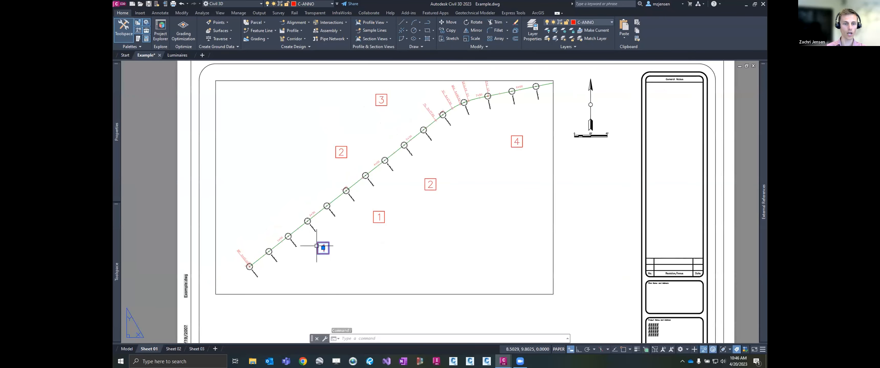
{"action": "mouse_move", "coordinate": [113, 149]}
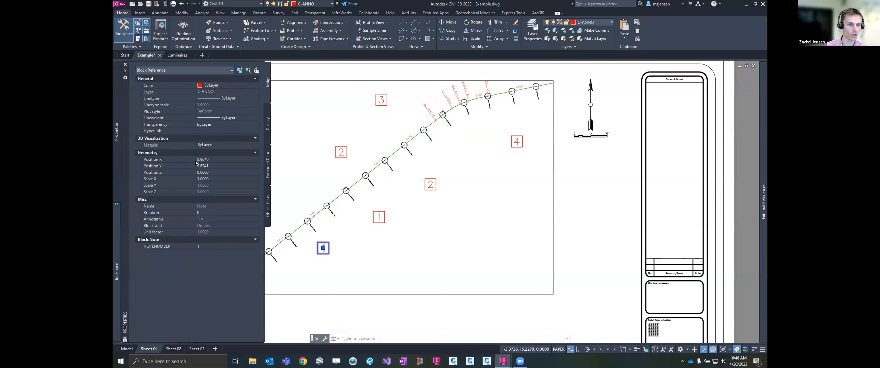
{"action": "left_click", "coordinate": [202, 207]}
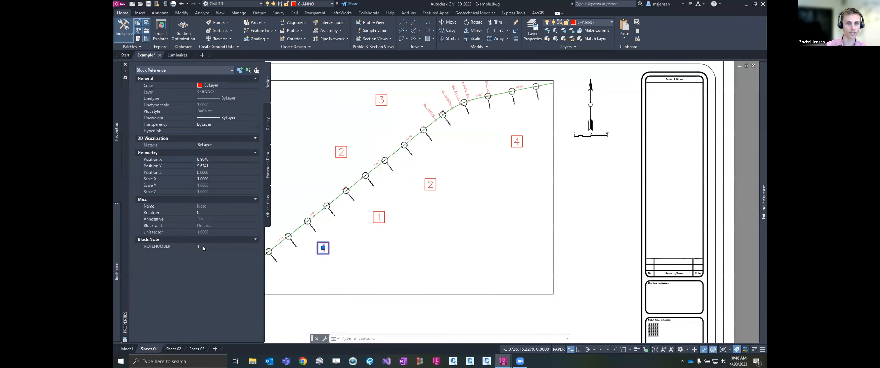
{"action": "key", "text": "Escape"}
{"action": "left_click", "coordinate": [342, 153]}
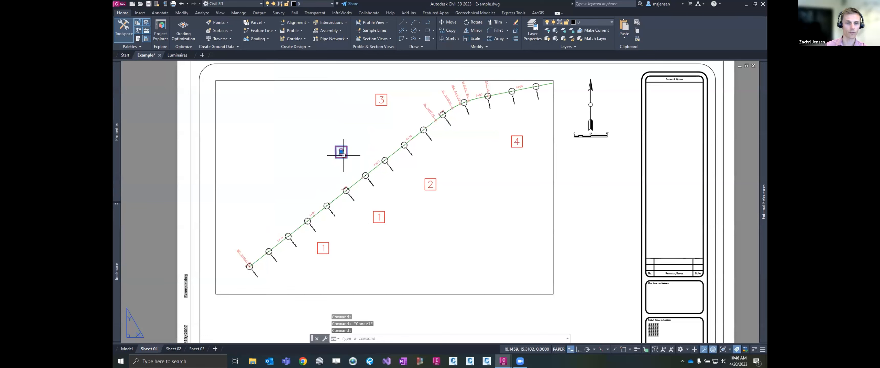
{"action": "mouse_move", "coordinate": [112, 156]}
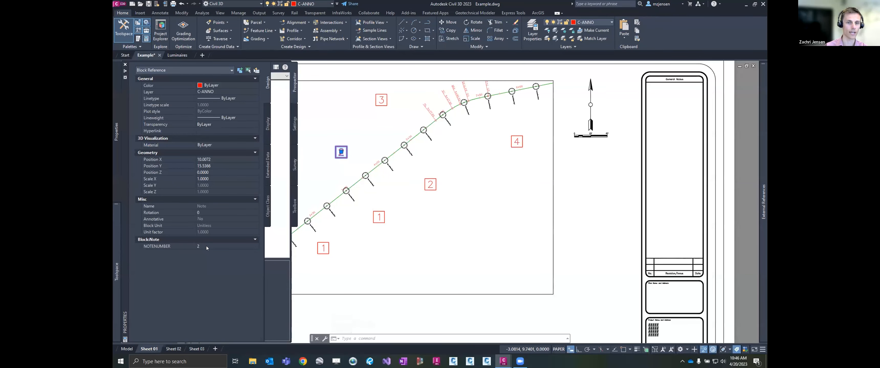
{"action": "key", "text": "Escape"}
Step: Examine the arrangement of note blocks across the Sheet 01 viewport, and compare it with Sheet 02
{"action": "scroll", "coordinate": [472, 210], "scroll_direction": "down", "scroll_amount": 2}
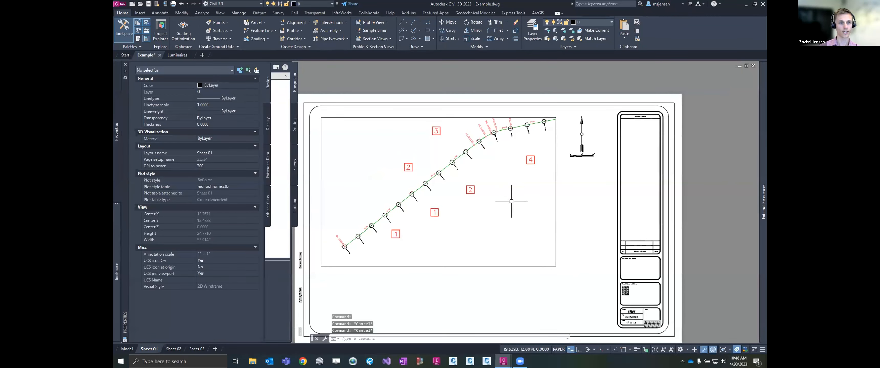
{"action": "middle_click_drag", "start_coordinate": [451, 226], "coordinate": [430, 203]}
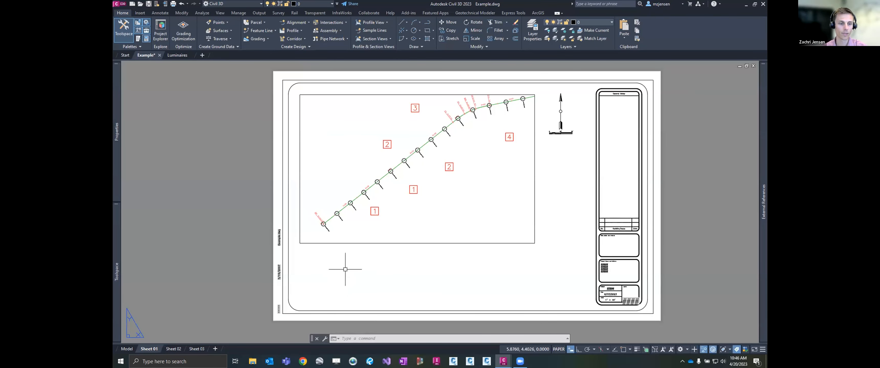
{"action": "scroll", "coordinate": [406, 197], "scroll_direction": "up", "scroll_amount": 2}
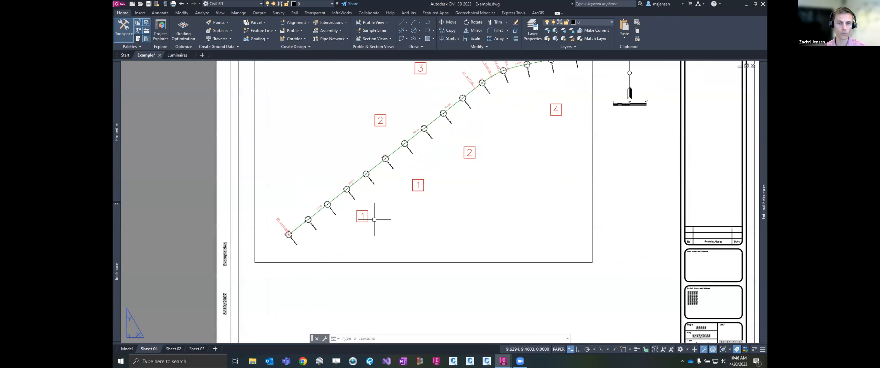
{"action": "middle_click_drag", "start_coordinate": [416, 183], "coordinate": [363, 239]}
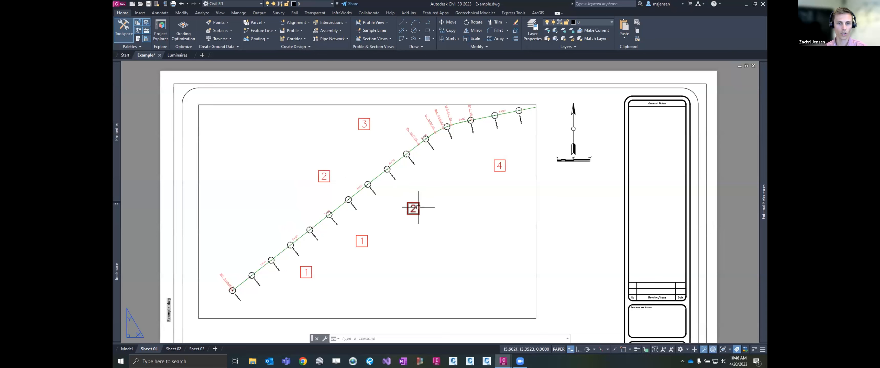
{"action": "left_click", "coordinate": [364, 124]}
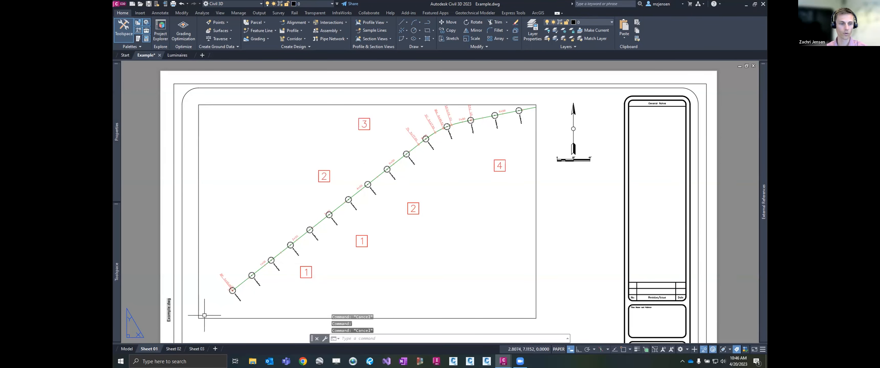
{"action": "left_click", "coordinate": [173, 349]}
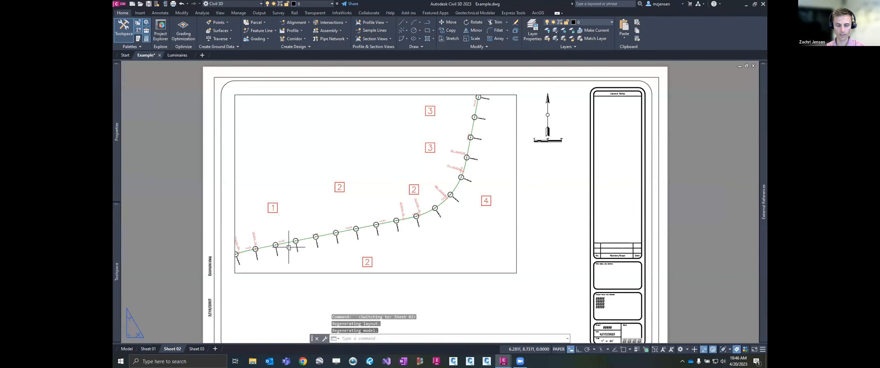
Step: Zoom to the full extents of the Sheet 02 layout and the Sheet 01 layout
{"action": "type", "text": "ZE"}
{"action": "key", "text": "Return"}
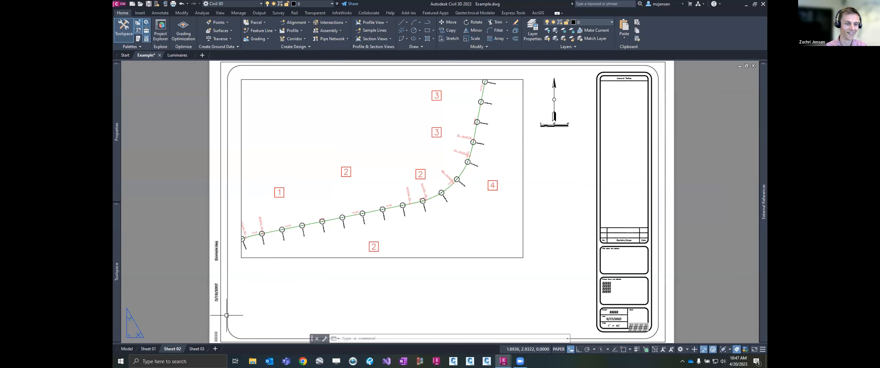
{"action": "left_click", "coordinate": [148, 349]}
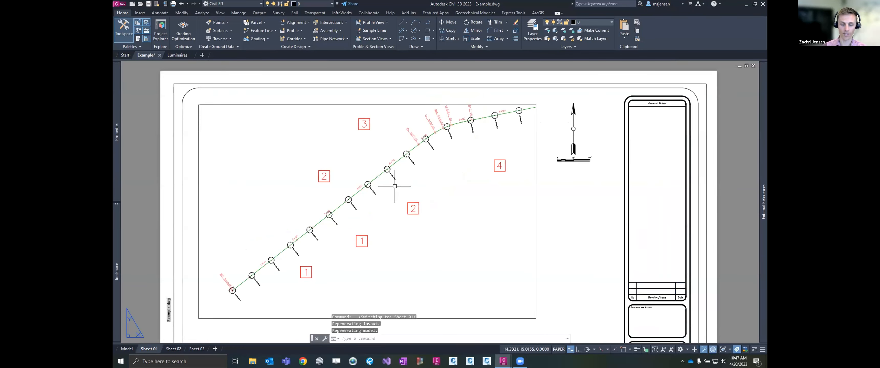
{"action": "type", "text": "ZE"}
{"action": "key", "text": "Return"}
Step: Switch to Dynamo, open the PlaceLegend.dyn graph and maximize its window
{"action": "left_click", "coordinate": [503, 362]}
{"action": "left_click", "coordinate": [575, 329]}
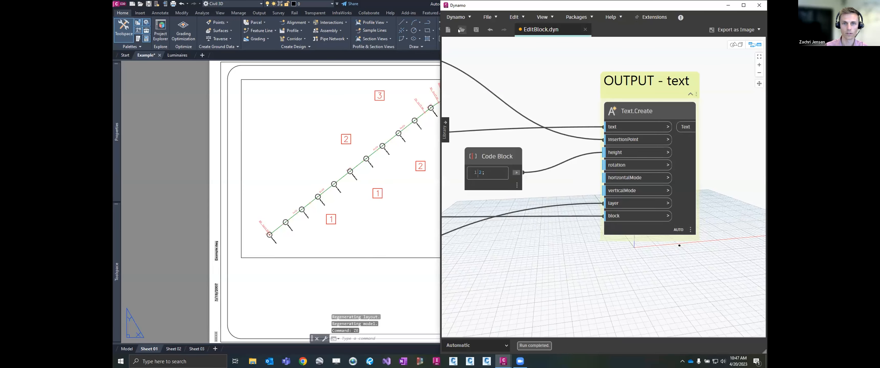
{"action": "left_click", "coordinate": [461, 30]}
{"action": "left_click", "coordinate": [617, 203]}
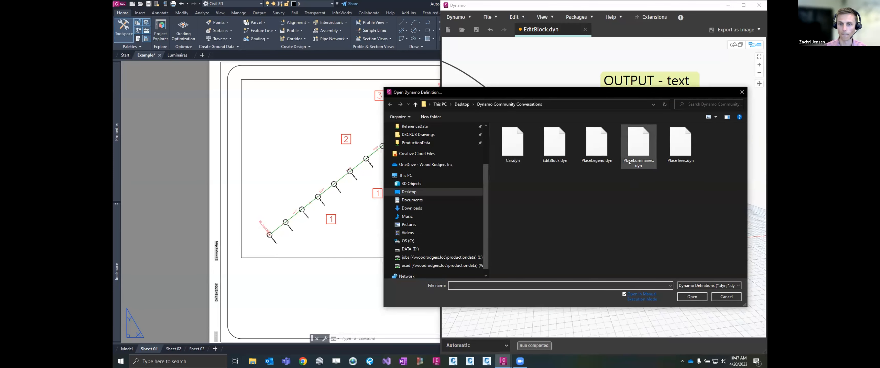
{"action": "left_click", "coordinate": [597, 148]}
{"action": "left_click", "coordinate": [697, 296]}
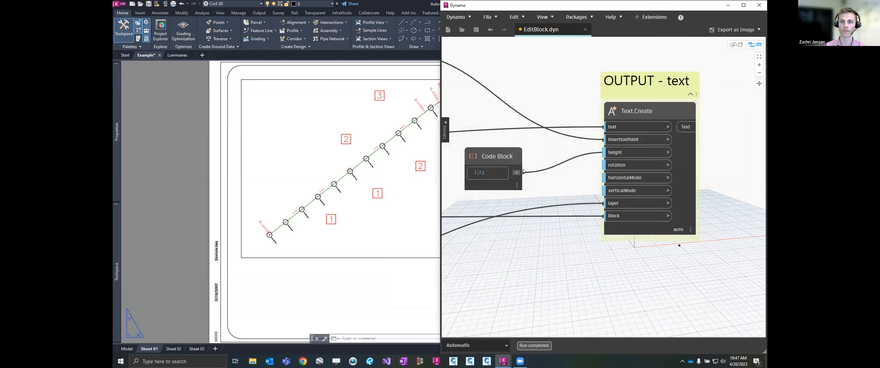
{"action": "left_click", "coordinate": [743, 5]}
Step: Survey the whole PlaceLegend graph and examine the Document.Blocks node in the GET - all blocks group
{"action": "middle_click_drag", "start_coordinate": [364, 181], "coordinate": [473, 173]}
{"action": "scroll", "coordinate": [473, 173], "scroll_direction": "up", "scroll_amount": 2}
{"action": "scroll", "coordinate": [477, 177], "scroll_direction": "down", "scroll_amount": 1}
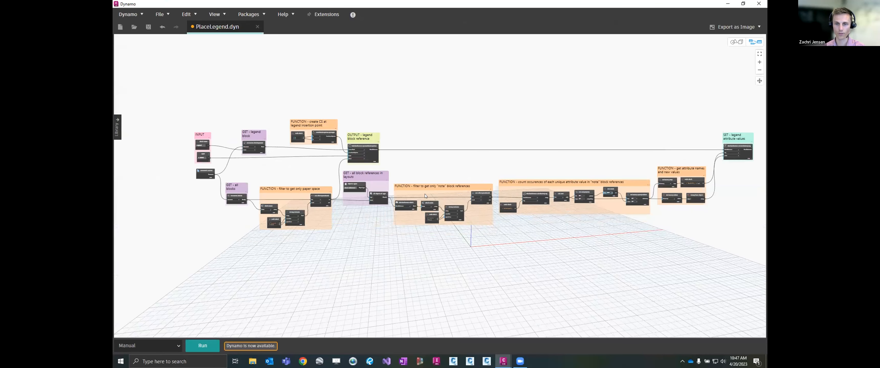
{"action": "scroll", "coordinate": [252, 180], "scroll_direction": "up", "scroll_amount": 3}
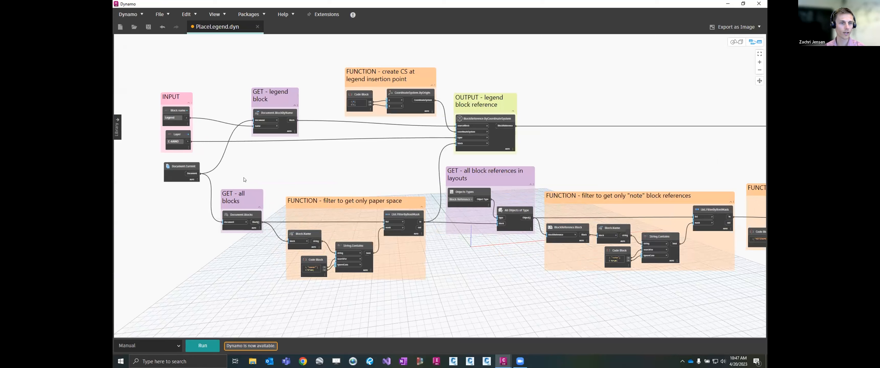
{"action": "middle_click_drag", "start_coordinate": [343, 175], "coordinate": [328, 176]}
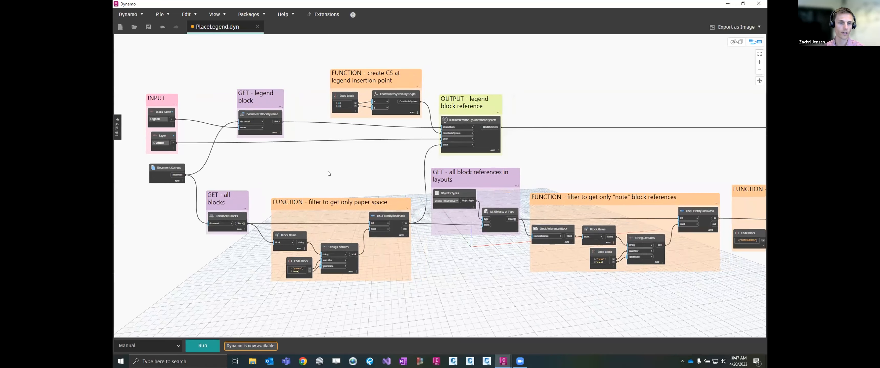
{"action": "scroll", "coordinate": [207, 246], "scroll_direction": "up", "scroll_amount": 3}
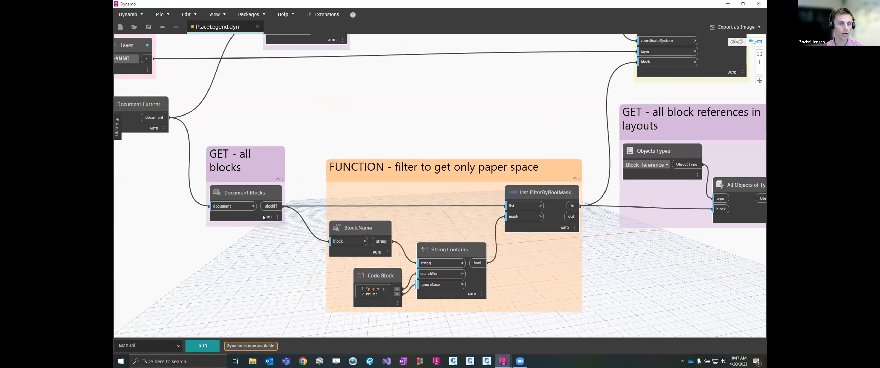
{"action": "mouse_move", "coordinate": [264, 219]}
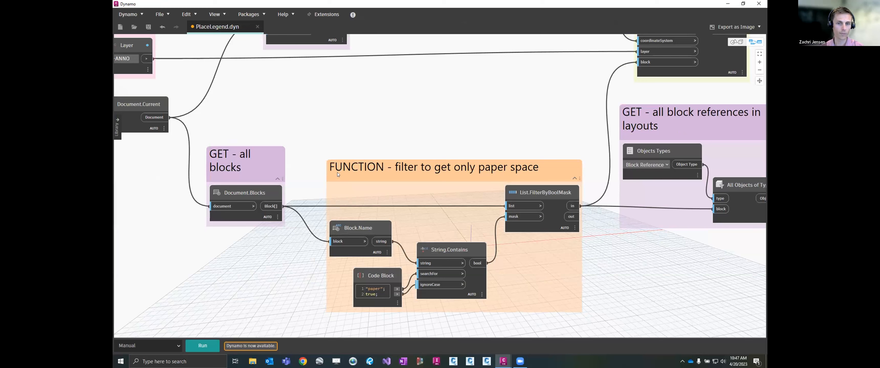
Step: Restore the smaller Dynamo window and examine the nodes that filter blocks to only paper space by the text "paper"
{"action": "double_click", "coordinate": [629, 6]}
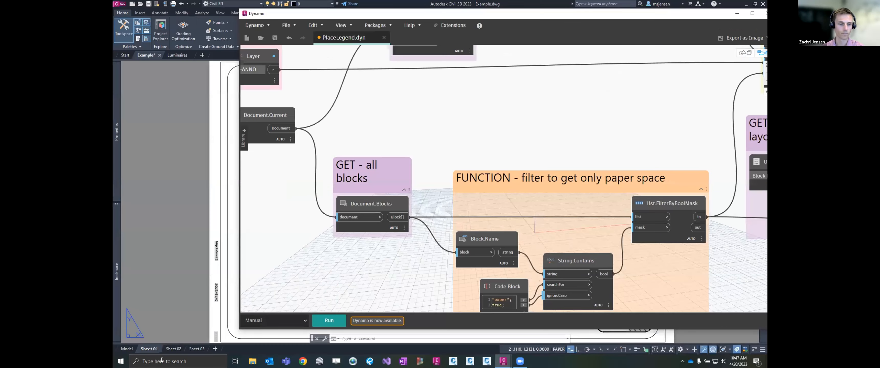
{"action": "left_click", "coordinate": [197, 349]}
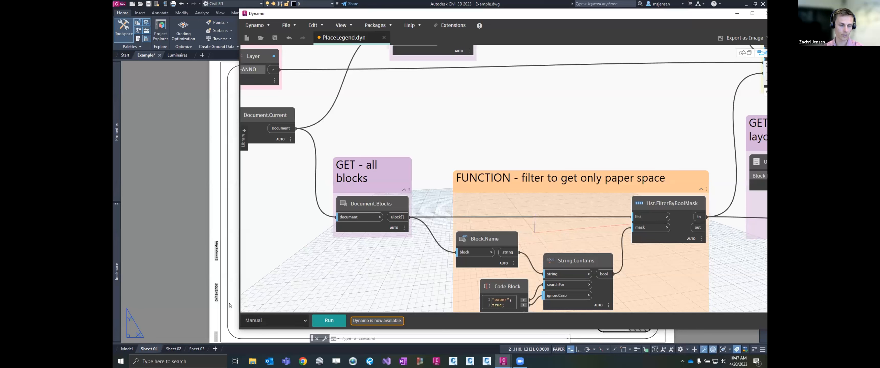
{"action": "middle_click_drag", "start_coordinate": [513, 155], "coordinate": [463, 151]}
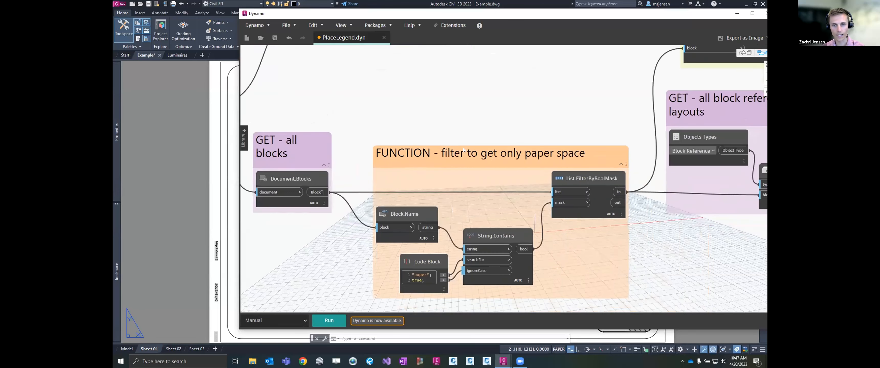
{"action": "middle_click_drag", "start_coordinate": [545, 230], "coordinate": [528, 183]}
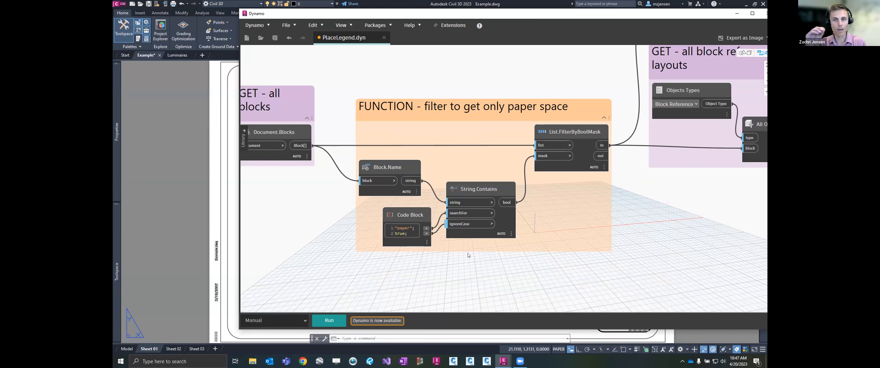
{"action": "scroll", "coordinate": [468, 255], "scroll_direction": "up", "scroll_amount": 3}
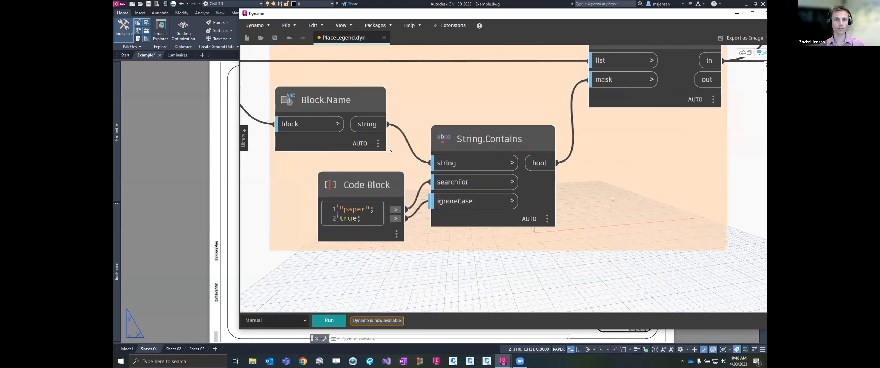
{"action": "middle_click_drag", "start_coordinate": [337, 119], "coordinate": [448, 160]}
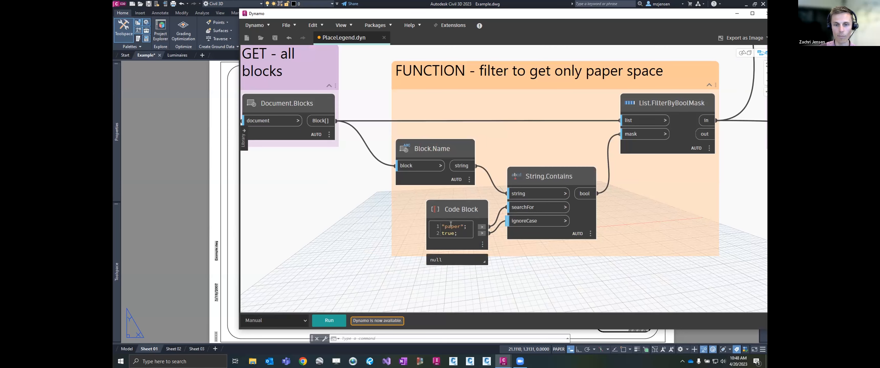
{"action": "middle_click_drag", "start_coordinate": [514, 241], "coordinate": [455, 252]}
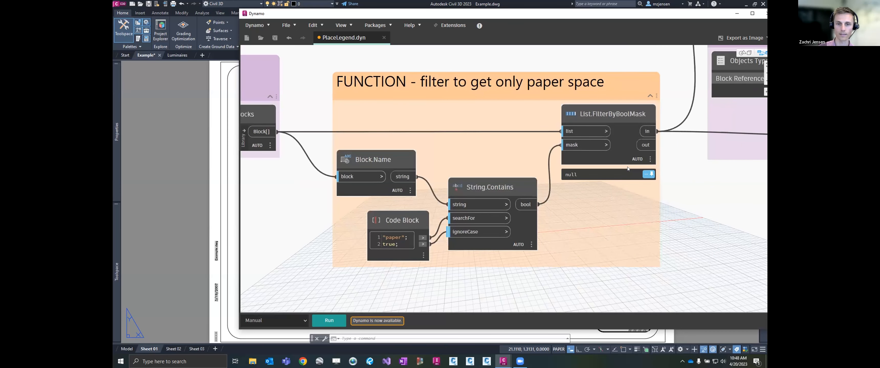
{"action": "middle_click_drag", "start_coordinate": [543, 211], "coordinate": [583, 141]}
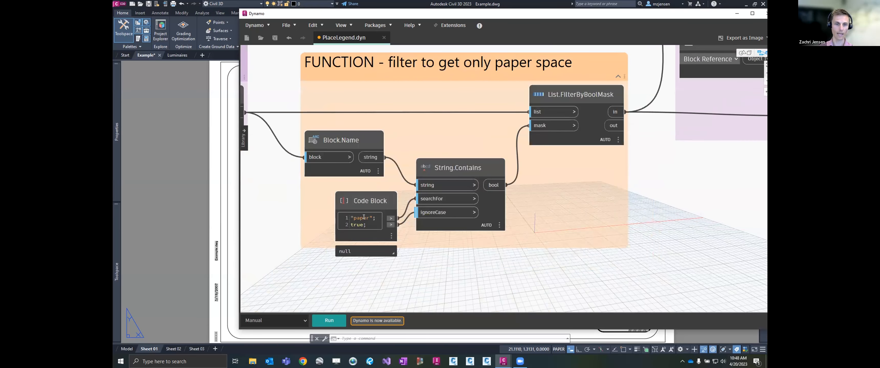
{"action": "scroll", "coordinate": [442, 231], "scroll_direction": "down", "scroll_amount": 3}
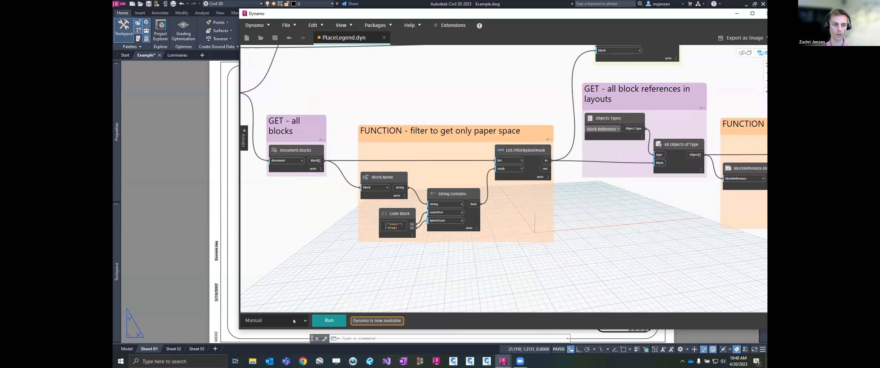
Step: Examine the legend insertion point and legend block reference groups, and compare them with the Sheet 01 layout beside the graph
{"action": "middle_click_drag", "start_coordinate": [562, 133], "coordinate": [507, 209]}
{"action": "scroll", "coordinate": [488, 201], "scroll_direction": "down", "scroll_amount": 2}
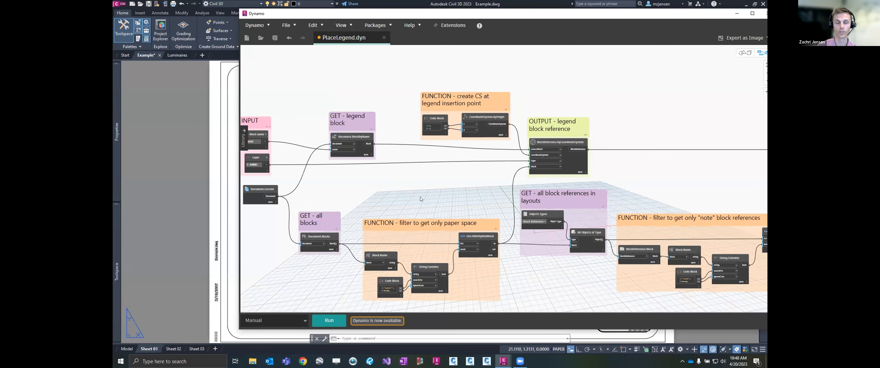
{"action": "middle_click_drag", "start_coordinate": [489, 211], "coordinate": [430, 202]}
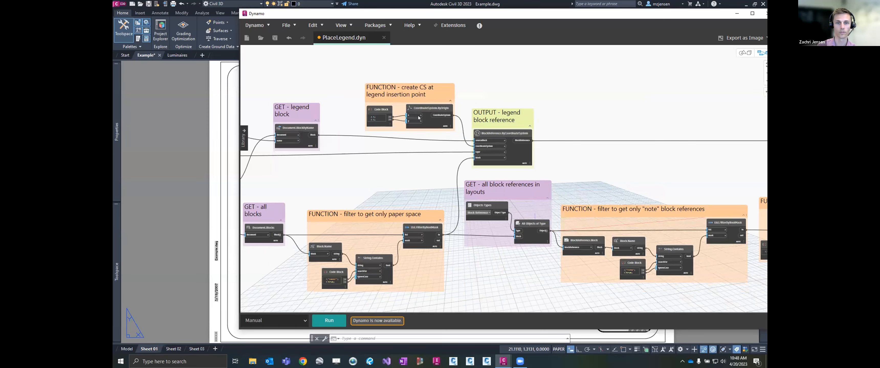
{"action": "scroll", "coordinate": [203, 267], "scroll_direction": "down", "scroll_amount": 3}
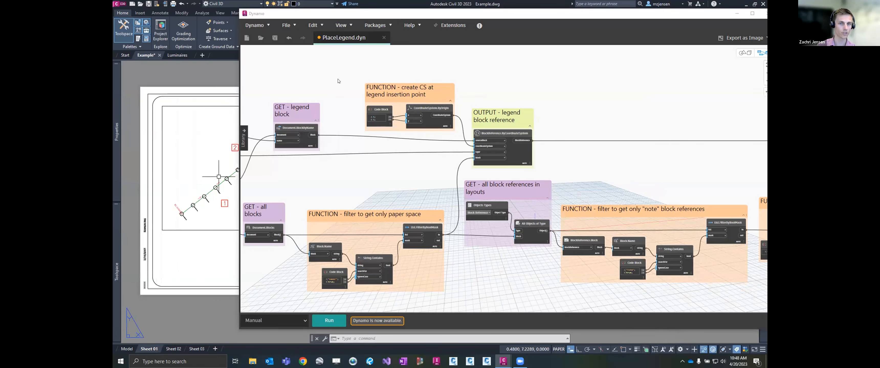
{"action": "left_click_drag", "start_coordinate": [409, 13], "coordinate": [557, 43]}
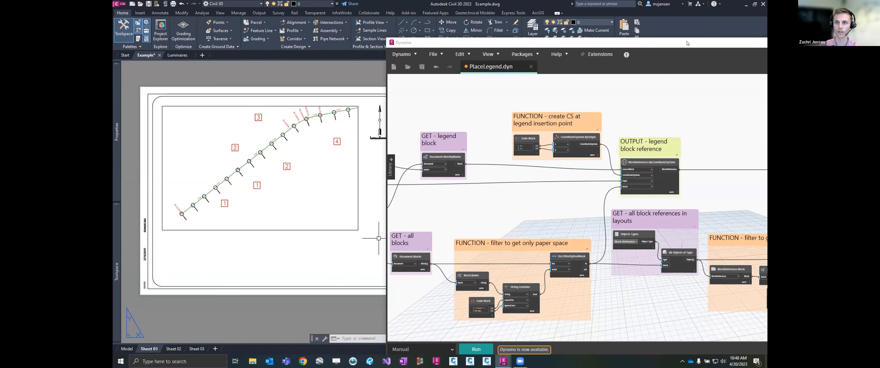
{"action": "left_click_drag", "start_coordinate": [687, 43], "coordinate": [493, 25]}
Step: Survey the graph from the "note" block reference filter through to the SET - legend attribute values group
{"action": "middle_click_drag", "start_coordinate": [607, 199], "coordinate": [527, 151]}
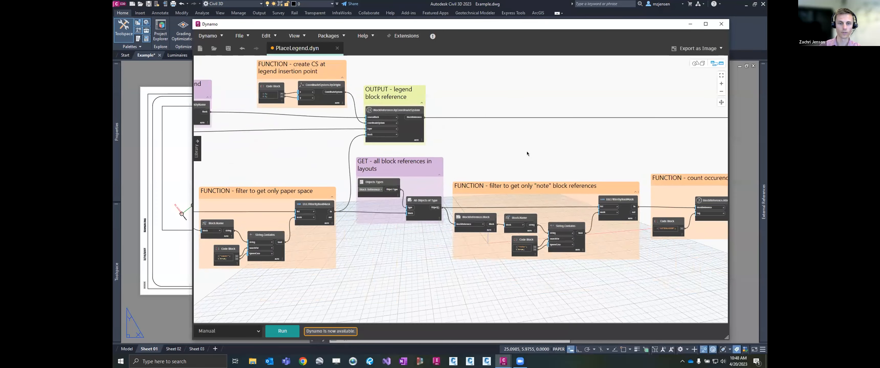
{"action": "middle_click_drag", "start_coordinate": [596, 122], "coordinate": [423, 146]}
{"action": "scroll", "coordinate": [423, 146], "scroll_direction": "down", "scroll_amount": 3}
{"action": "scroll", "coordinate": [455, 168], "scroll_direction": "down", "scroll_amount": 2}
{"action": "left_click_drag", "start_coordinate": [621, 231], "coordinate": [339, 163]}
{"action": "left_click", "coordinate": [476, 242]}
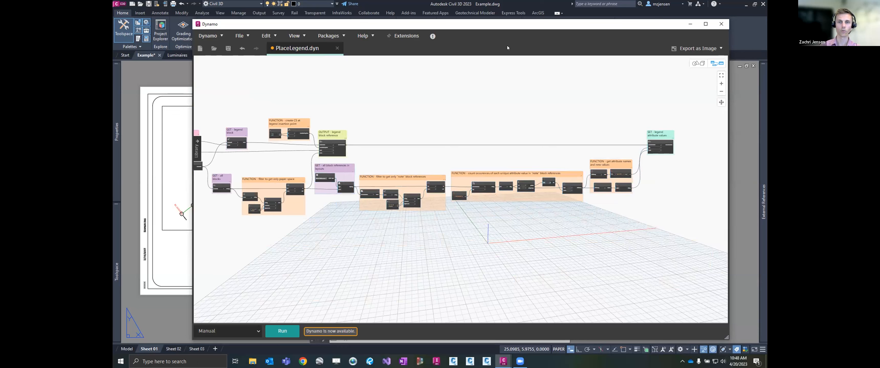
Step: Move the Dynamo window aside, select the six numbered note blocks on Sheet 01 one by one, and clear the selection
{"action": "left_click_drag", "start_coordinate": [516, 25], "coordinate": [756, 29]}
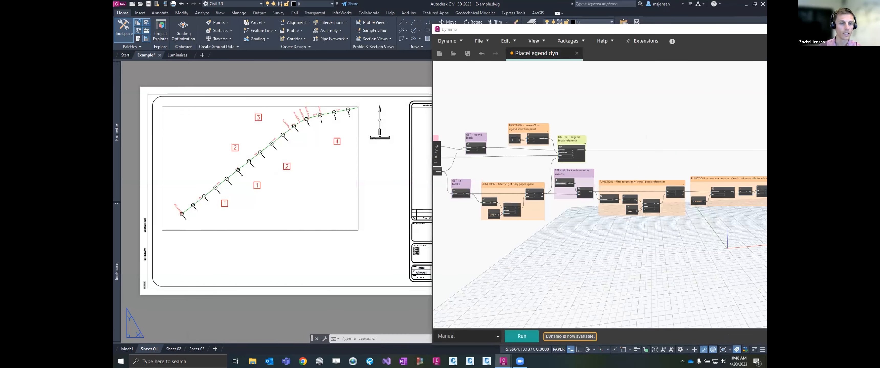
{"action": "left_click", "coordinate": [287, 166]}
{"action": "left_click", "coordinate": [256, 185]}
{"action": "left_click", "coordinate": [224, 203]}
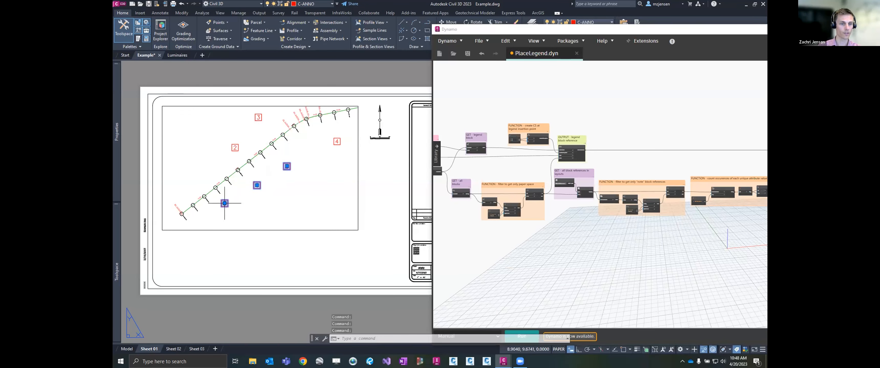
{"action": "left_click", "coordinate": [235, 147]}
{"action": "left_click", "coordinate": [258, 117]}
{"action": "left_click", "coordinate": [335, 140]}
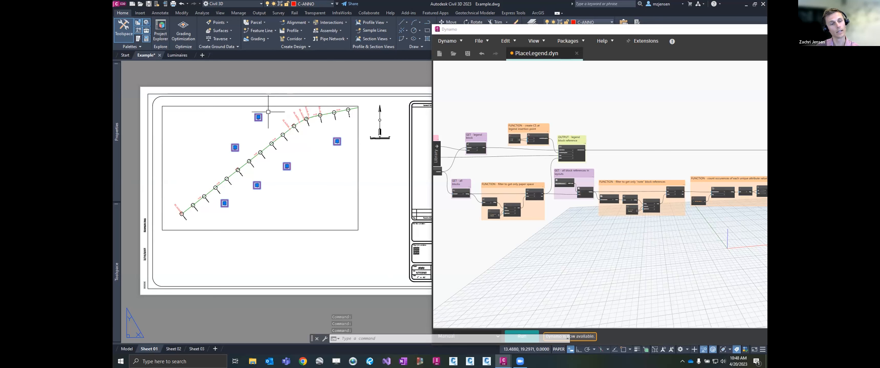
{"action": "key", "text": "Escape"}
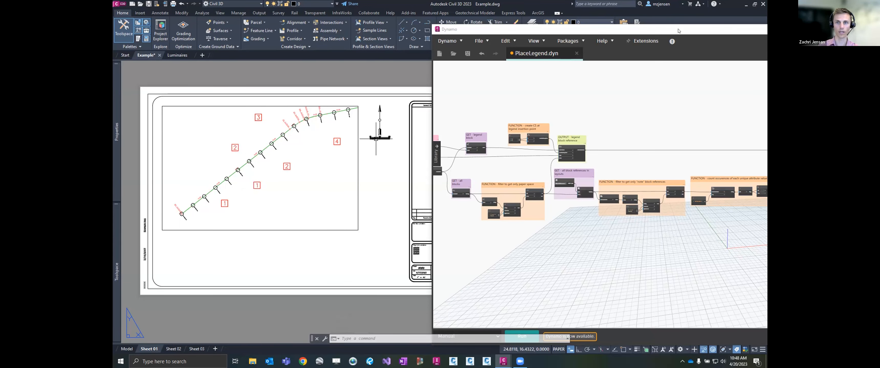
Step: Bring the graph back over the drawing and examine the groups that count note attribute values and prepare the legend's attribute values
{"action": "left_click_drag", "start_coordinate": [676, 33], "coordinate": [427, 24]}
{"action": "scroll", "coordinate": [497, 155], "scroll_direction": "up", "scroll_amount": 4}
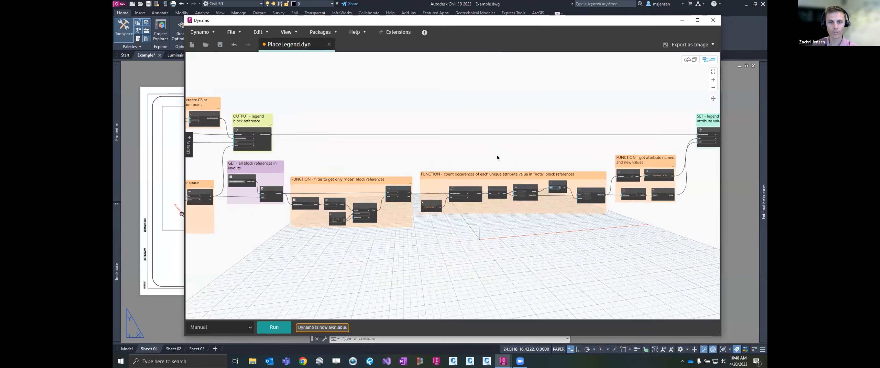
{"action": "middle_click_drag", "start_coordinate": [543, 225], "coordinate": [489, 217]}
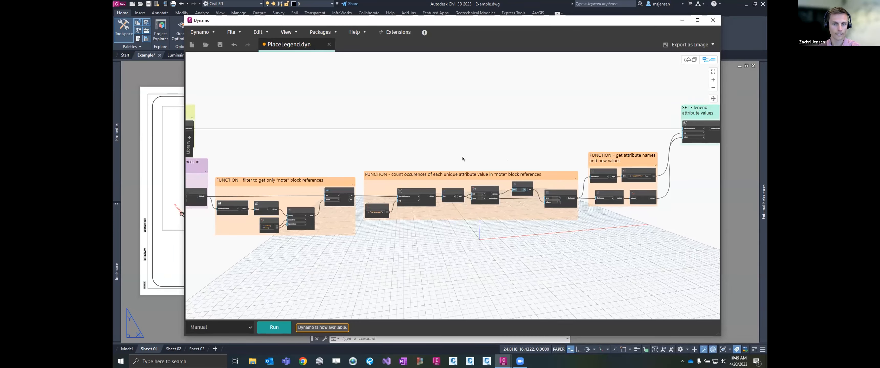
{"action": "middle_click_drag", "start_coordinate": [441, 162], "coordinate": [355, 176]}
{"action": "middle_click_drag", "start_coordinate": [500, 178], "coordinate": [385, 194]}
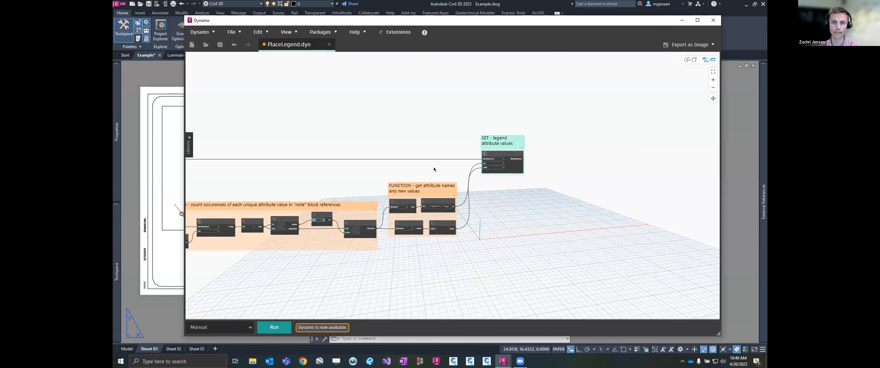
{"action": "scroll", "coordinate": [434, 169], "scroll_direction": "down", "scroll_amount": 5}
{"action": "scroll", "coordinate": [349, 157], "scroll_direction": "up", "scroll_amount": 1}
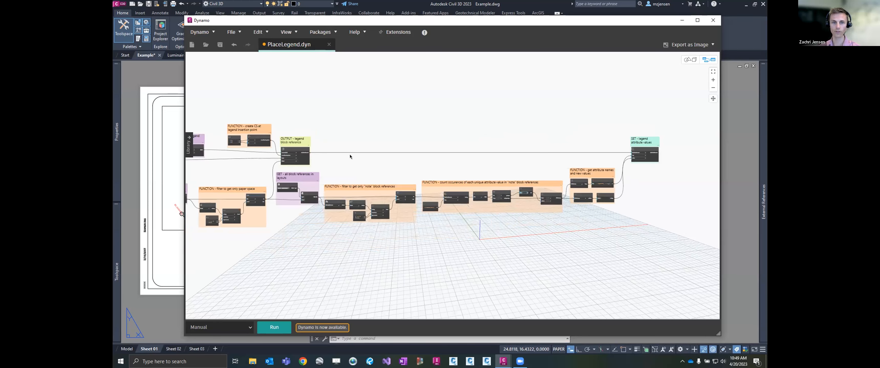
Step: Examine the BlockReference.ByCoordinateSystem node in the OUTPUT group and follow its output to the SET - legend attribute values group
{"action": "scroll", "coordinate": [282, 145], "scroll_direction": "up", "scroll_amount": 10}
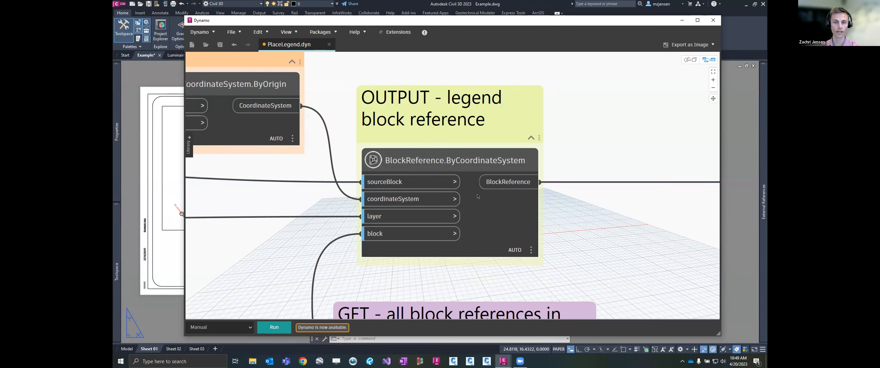
{"action": "scroll", "coordinate": [479, 196], "scroll_direction": "down", "scroll_amount": 4}
{"action": "middle_click_drag", "start_coordinate": [640, 184], "coordinate": [294, 173]}
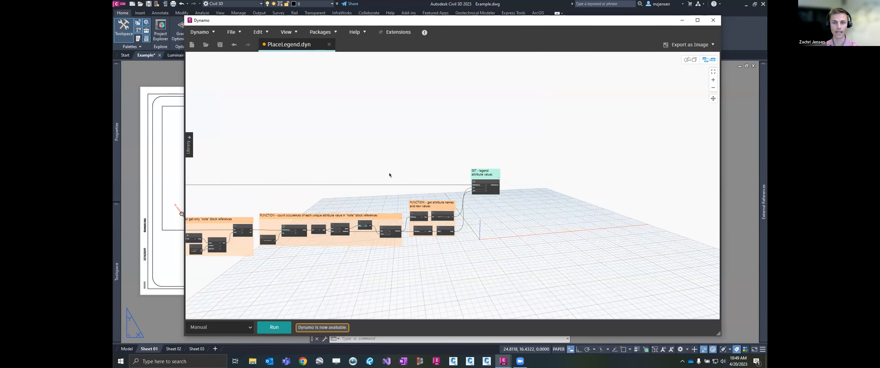
Step: Examine the BlockReference.SetAttributeByTag node in the SET - legend attribute values group and its incoming connections
{"action": "scroll", "coordinate": [474, 183], "scroll_direction": "up", "scroll_amount": 5}
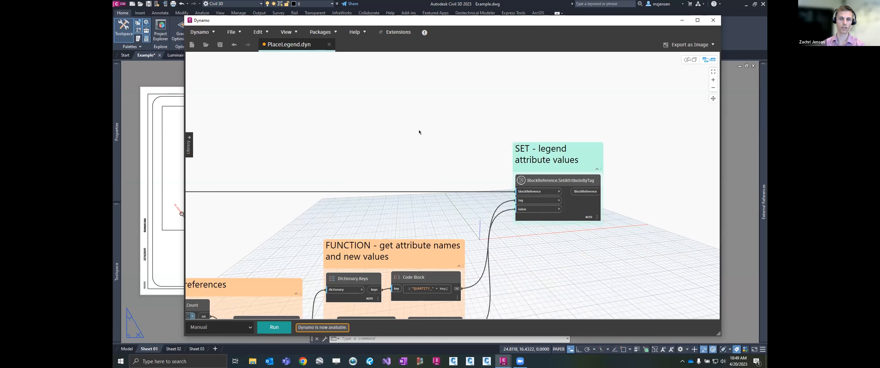
{"action": "scroll", "coordinate": [569, 159], "scroll_direction": "up", "scroll_amount": 2}
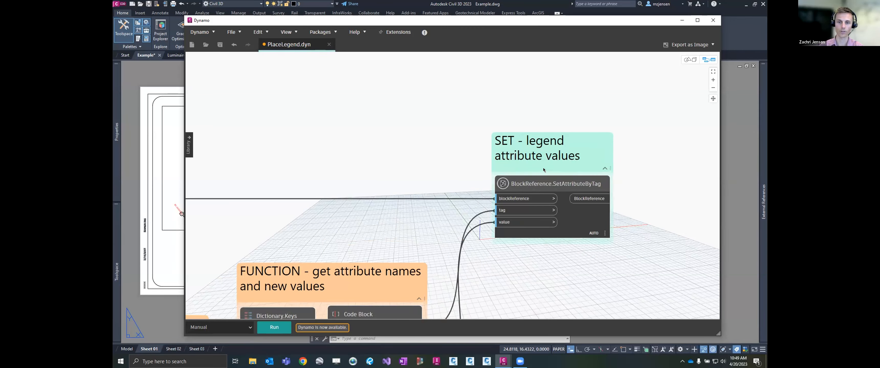
{"action": "scroll", "coordinate": [397, 170], "scroll_direction": "down", "scroll_amount": 5}
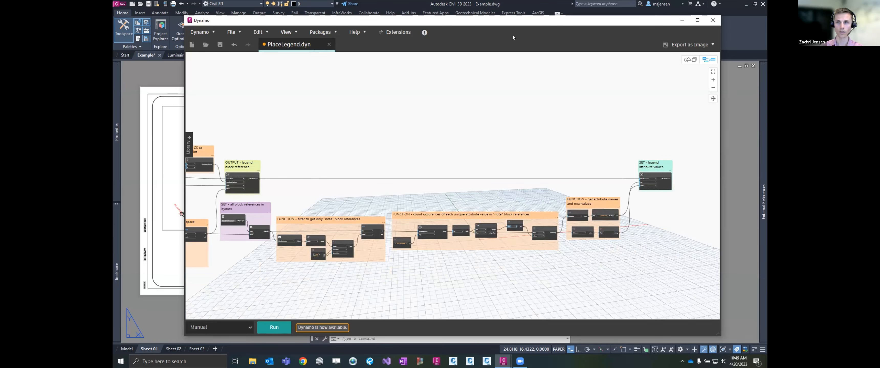
Step: Dock the Dynamo window beside the Sheet 01 drawing and run the PlaceLegend graph
{"action": "key", "text": "super+Right"}
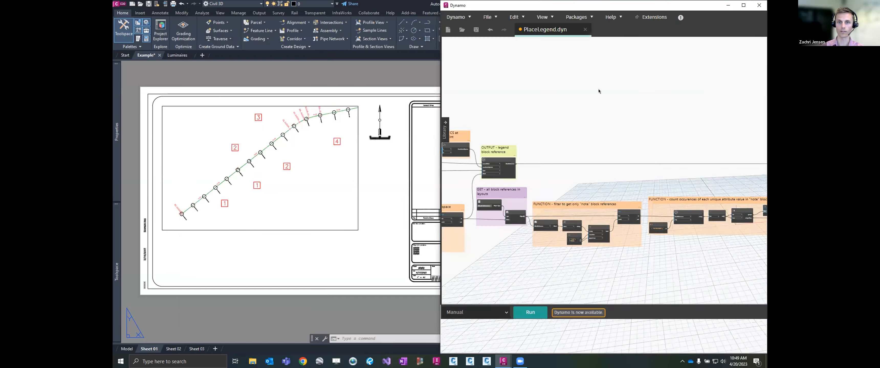
{"action": "left_click", "coordinate": [321, 169]}
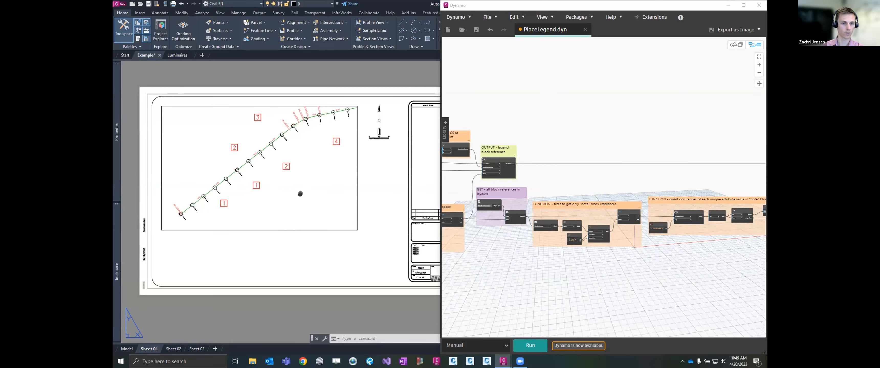
{"action": "scroll", "coordinate": [277, 198], "scroll_direction": "down", "scroll_amount": 2}
{"action": "left_click", "coordinate": [529, 345]}
{"action": "scroll", "coordinate": [164, 258], "scroll_direction": "up", "scroll_amount": 2}
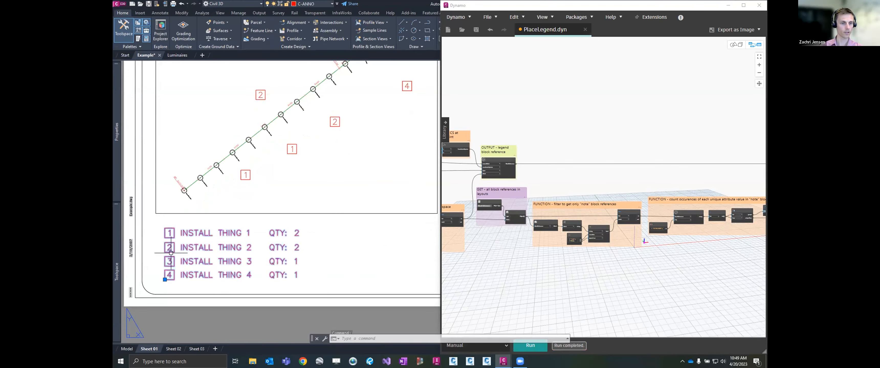
Step: Inspect the legend placed on Sheet 01, check its QUANTITY attributes in the block's properties, and clear the selection
{"action": "scroll", "coordinate": [175, 258], "scroll_direction": "up", "scroll_amount": 4}
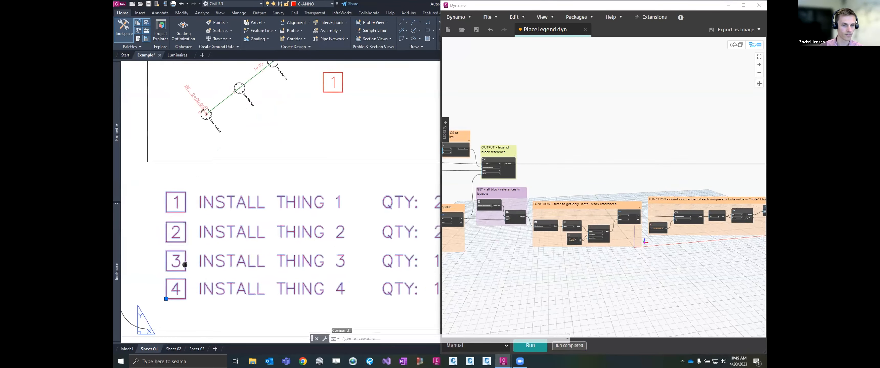
{"action": "key", "text": "Escape"}
{"action": "key", "text": "Escape"}
{"action": "scroll", "coordinate": [290, 195], "scroll_direction": "down", "scroll_amount": 2}
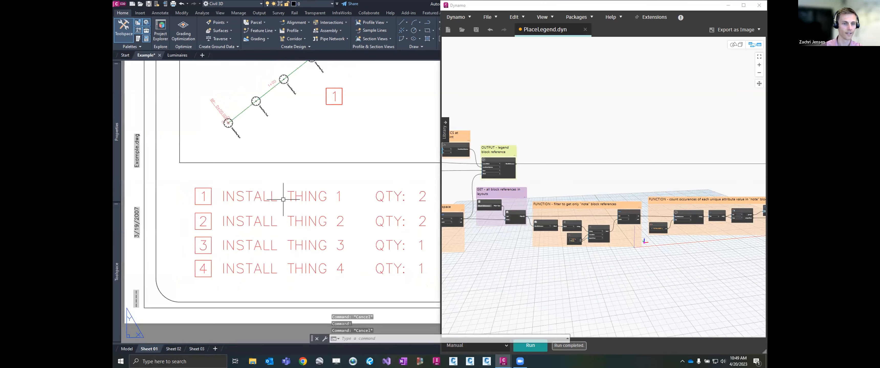
{"action": "middle_click_drag", "start_coordinate": [318, 241], "coordinate": [277, 241]}
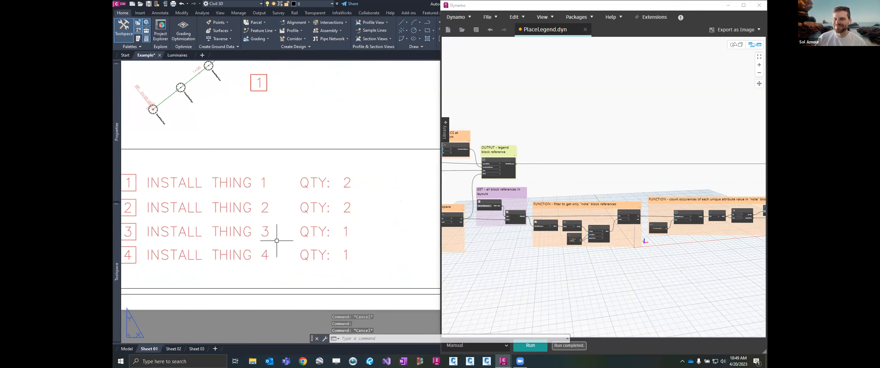
{"action": "left_click", "coordinate": [346, 181]}
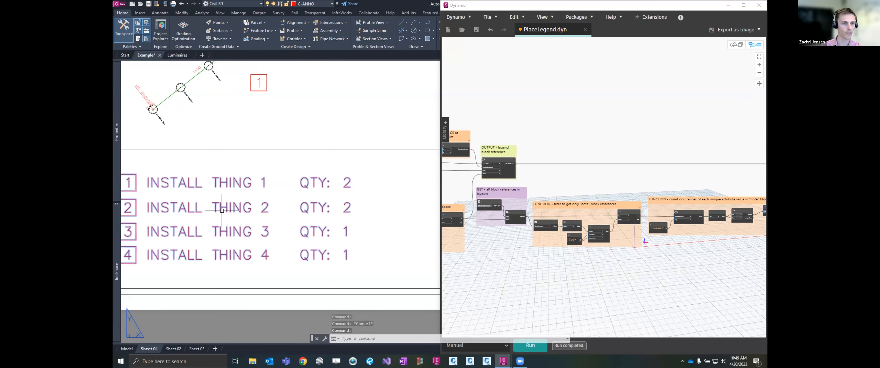
{"action": "mouse_move", "coordinate": [113, 239]}
{"action": "mouse_move", "coordinate": [117, 174]}
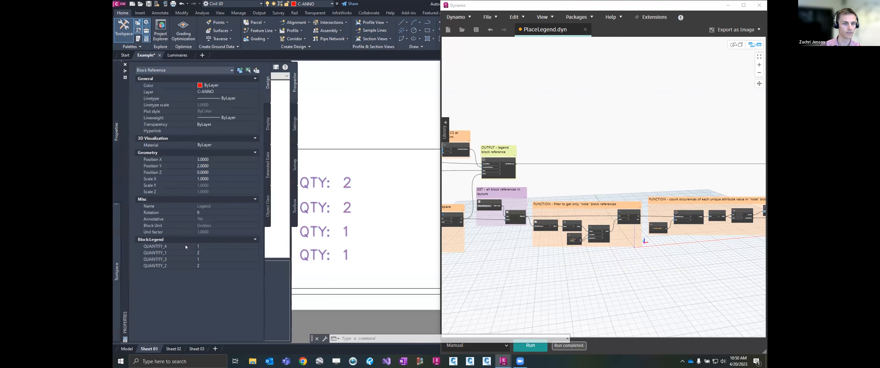
{"action": "key", "text": "Escape"}
{"action": "key", "text": "Escape"}
Step: Compare the Sheet 01 legend with its notes, switch to Sheet 02, minimize Dynamo, and inspect the legend there
{"action": "scroll", "coordinate": [376, 166], "scroll_direction": "down", "scroll_amount": 3}
{"action": "middle_click_drag", "start_coordinate": [376, 166], "coordinate": [367, 214]}
{"action": "middle_click_drag", "start_coordinate": [367, 180], "coordinate": [296, 225]}
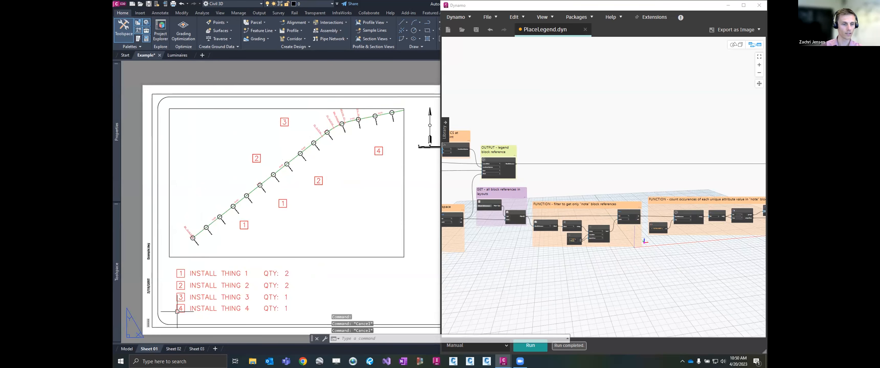
{"action": "left_click", "coordinate": [175, 349]}
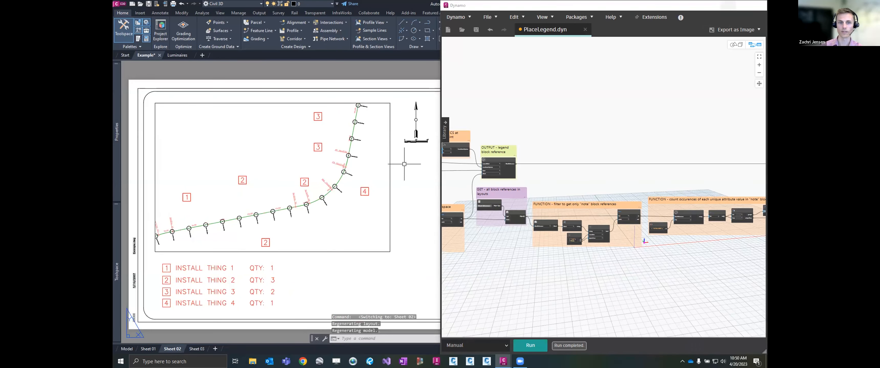
{"action": "left_click", "coordinate": [727, 5]}
{"action": "scroll", "coordinate": [395, 218], "scroll_direction": "up", "scroll_amount": 3}
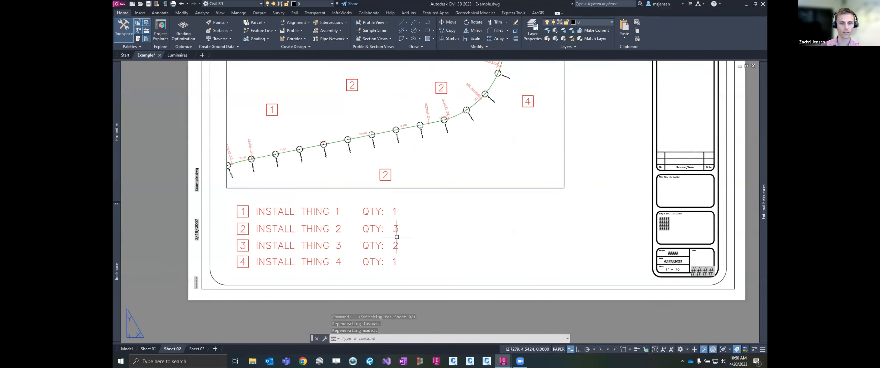
{"action": "scroll", "coordinate": [403, 206], "scroll_direction": "down", "scroll_amount": 2}
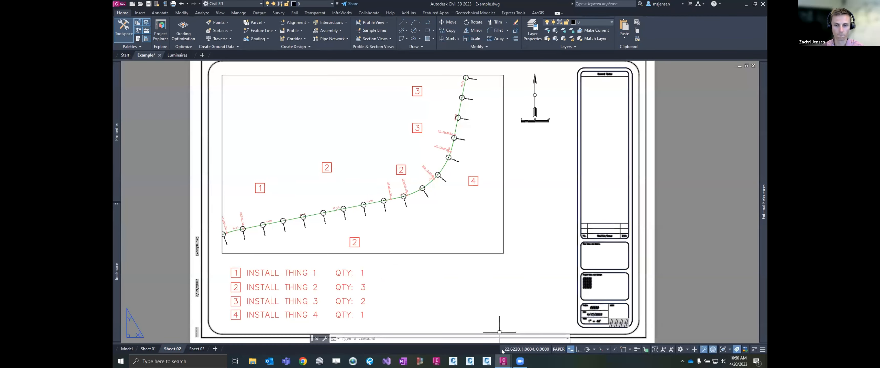
Step: Bring Dynamo back, set the graph's run mode to Automatic, and minimize it again
{"action": "mouse_move", "coordinate": [503, 361]}
{"action": "left_click", "coordinate": [550, 337]}
{"action": "left_click", "coordinate": [473, 343]}
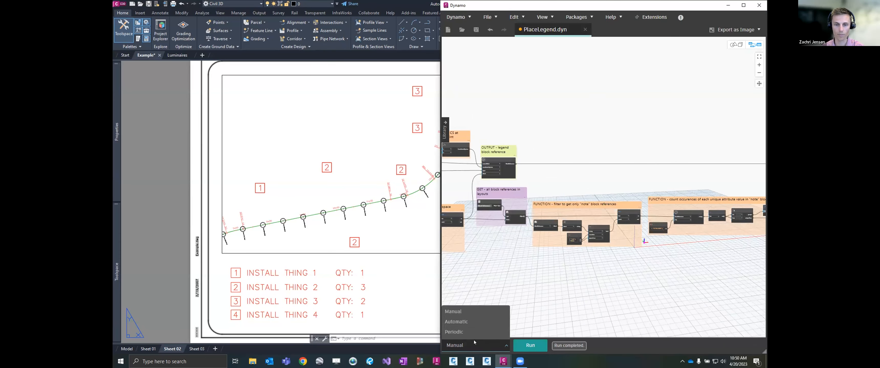
{"action": "left_click", "coordinate": [475, 322]}
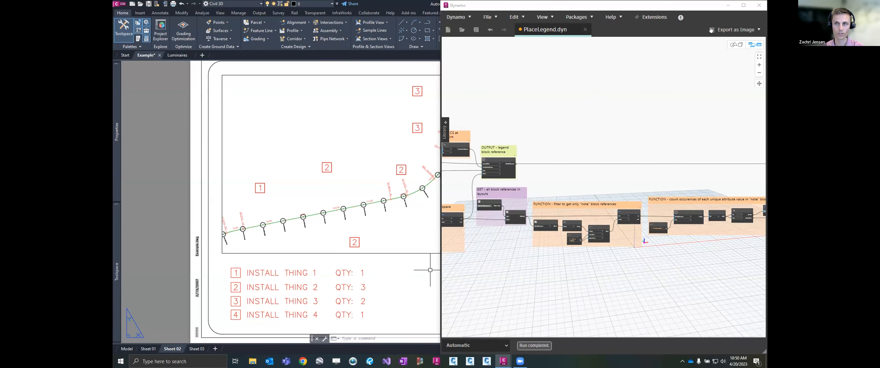
{"action": "left_click", "coordinate": [728, 5]}
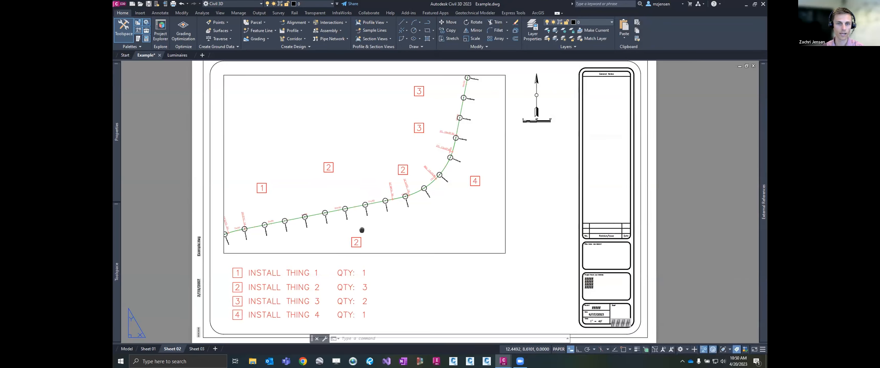
Step: Set the NOTENUMBER attribute of the uppermost note block on Sheet 02 to 4 and check the legend quantities
{"action": "middle_click_drag", "start_coordinate": [355, 215], "coordinate": [389, 212]}
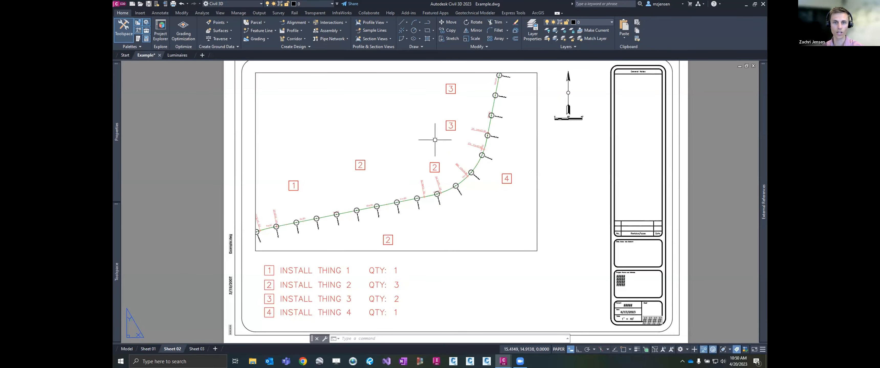
{"action": "left_click", "coordinate": [451, 89]}
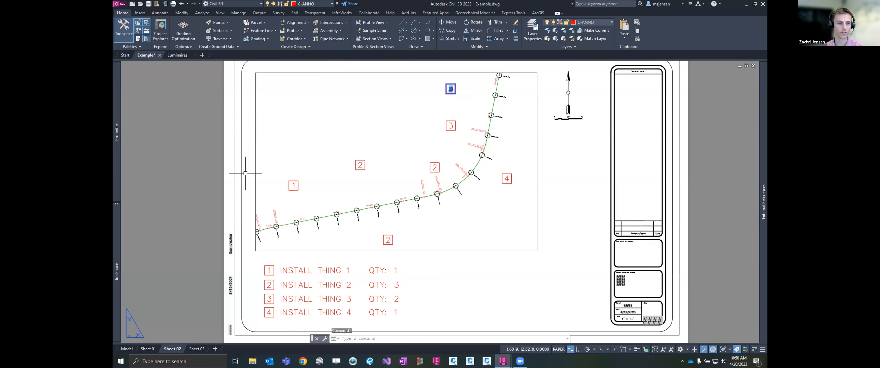
{"action": "mouse_move", "coordinate": [113, 141]}
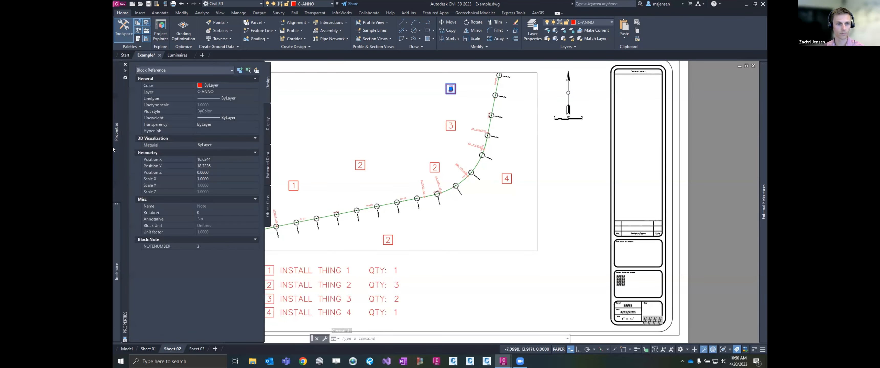
{"action": "left_click", "coordinate": [227, 245]}
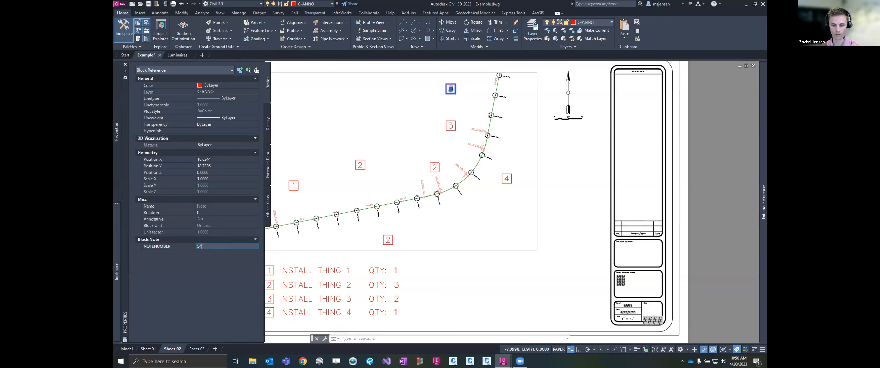
{"action": "type", "text": "4"}
{"action": "key", "text": "Return"}
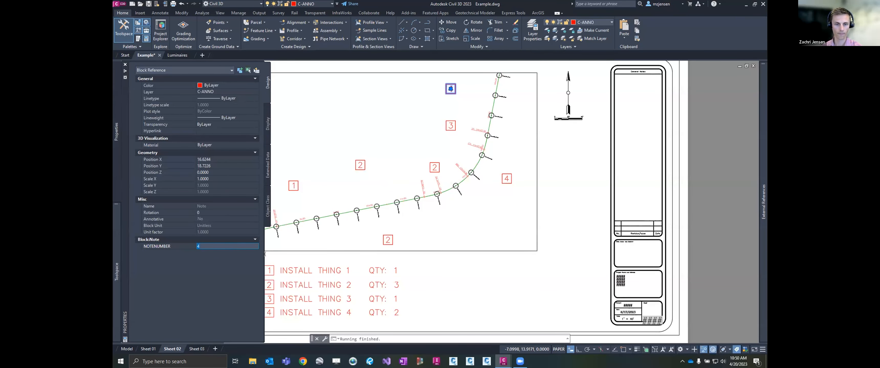
{"action": "scroll", "coordinate": [397, 311], "scroll_direction": "up", "scroll_amount": 1}
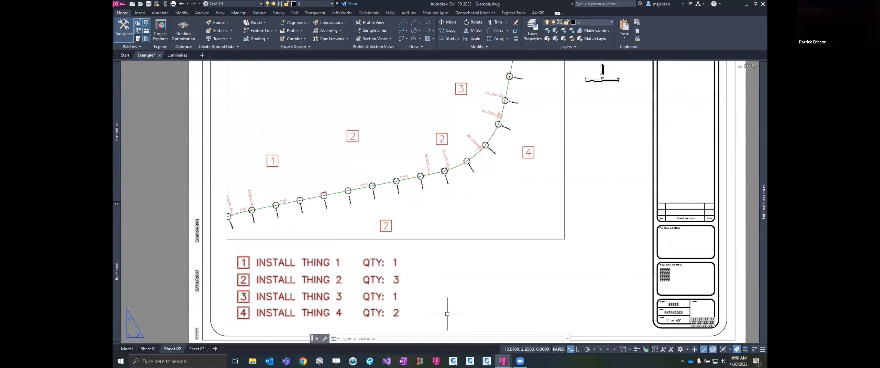
{"action": "scroll", "coordinate": [447, 313], "scroll_direction": "down", "scroll_amount": 1}
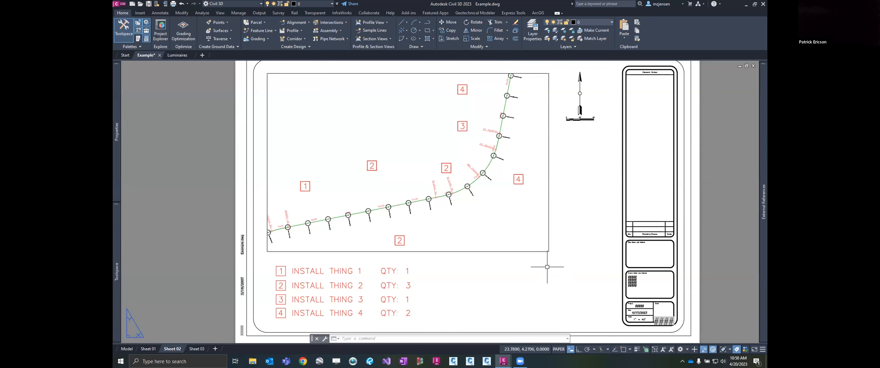
Step: Delete the number 4 note block outside the curve and copy the uppermost number 4 block to three spots beside and below the curve
{"action": "left_click", "coordinate": [518, 178]}
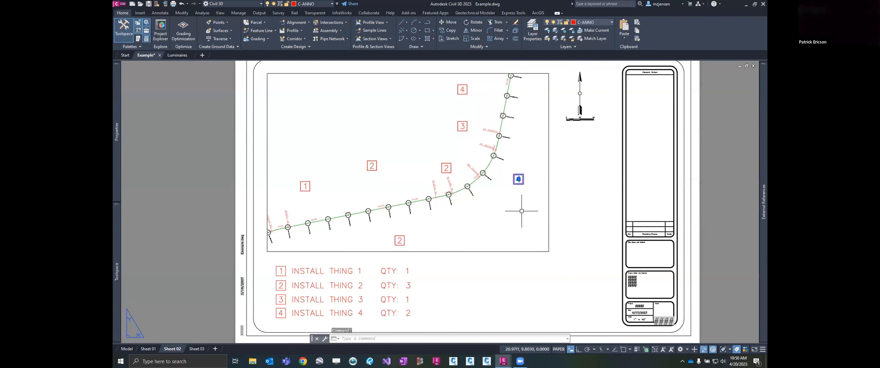
{"action": "key", "text": "Delete"}
{"action": "type", "text": "co"}
{"action": "key", "text": "Return"}
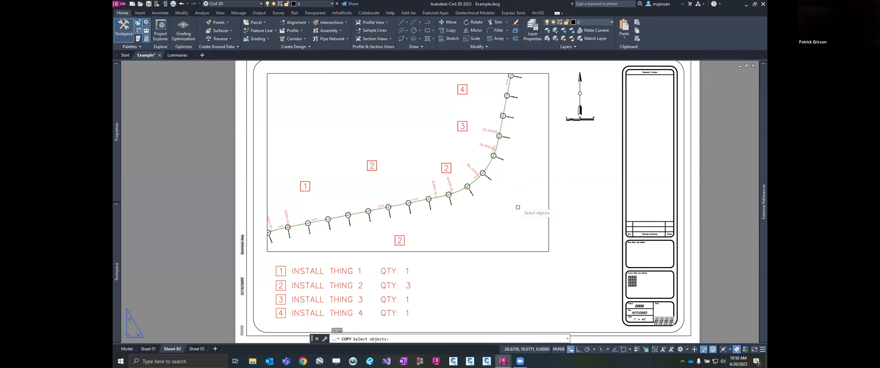
{"action": "left_click", "coordinate": [467, 88]}
{"action": "key", "text": "Return"}
{"action": "left_click", "coordinate": [472, 89]}
{"action": "left_click", "coordinate": [534, 168]}
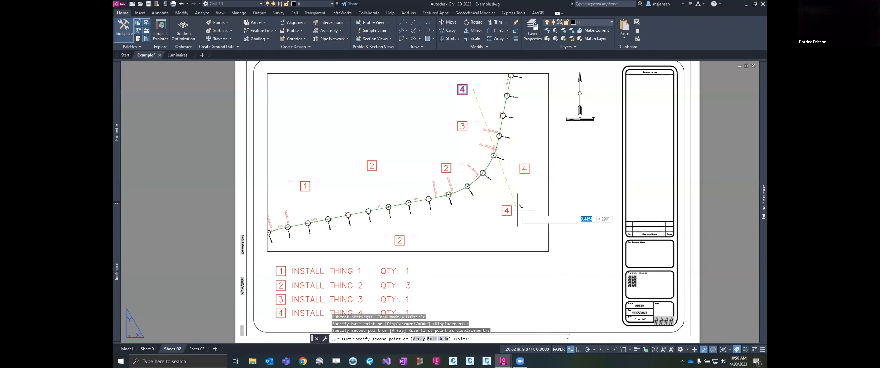
{"action": "left_click", "coordinate": [517, 211]}
{"action": "left_click", "coordinate": [474, 219]}
{"action": "key", "text": "Escape"}
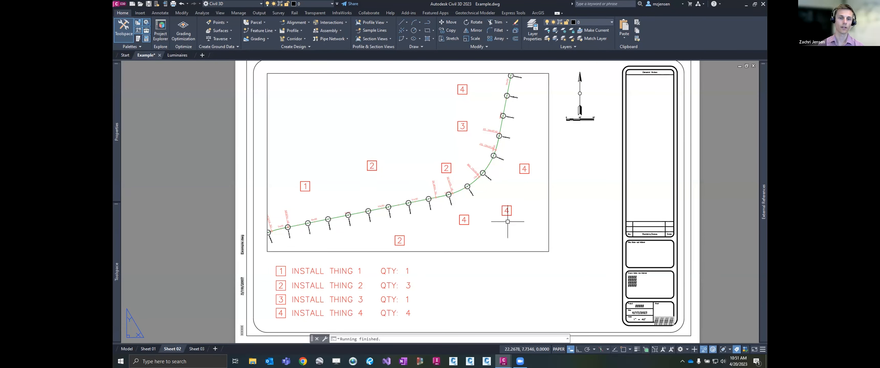
Step: Select five of the note blocks around the alignment on Sheet 02 one by one and clear the selection
{"action": "left_click", "coordinate": [305, 186]}
{"action": "left_click", "coordinate": [372, 165]}
{"action": "left_click", "coordinate": [463, 126]}
{"action": "left_click", "coordinate": [462, 90]}
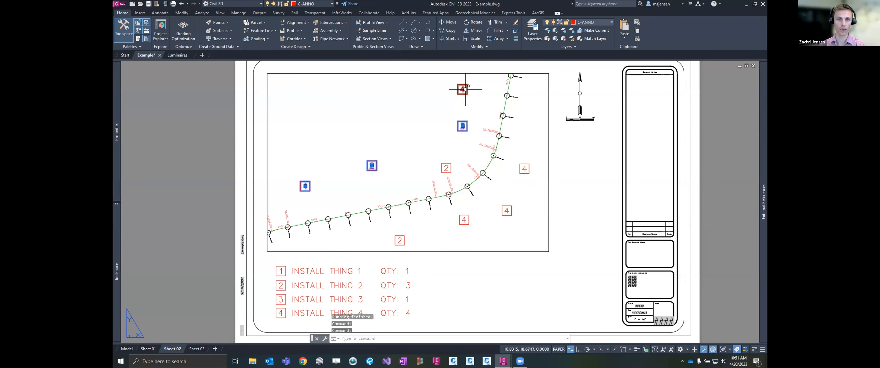
{"action": "left_click", "coordinate": [524, 169]}
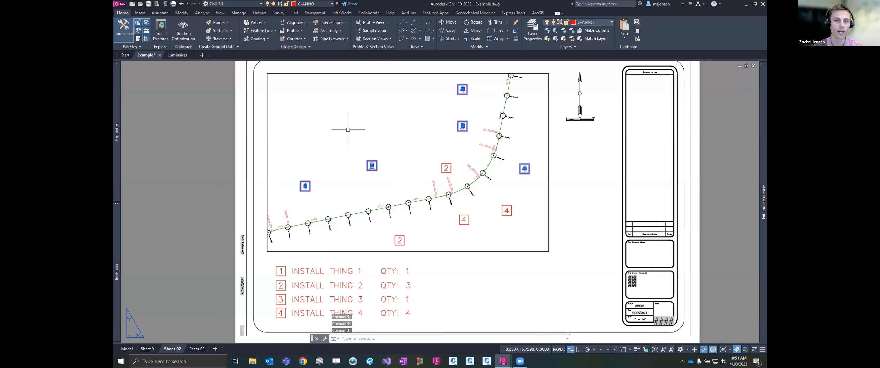
{"action": "key", "text": "Escape"}
Step: Select the viewport frame on Sheet 02 to point it out and clear the selection
{"action": "left_click", "coordinate": [337, 73]}
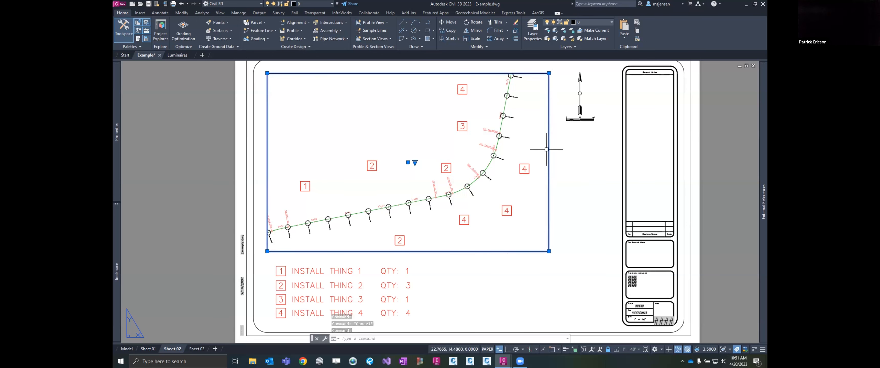
{"action": "key", "text": "Escape"}
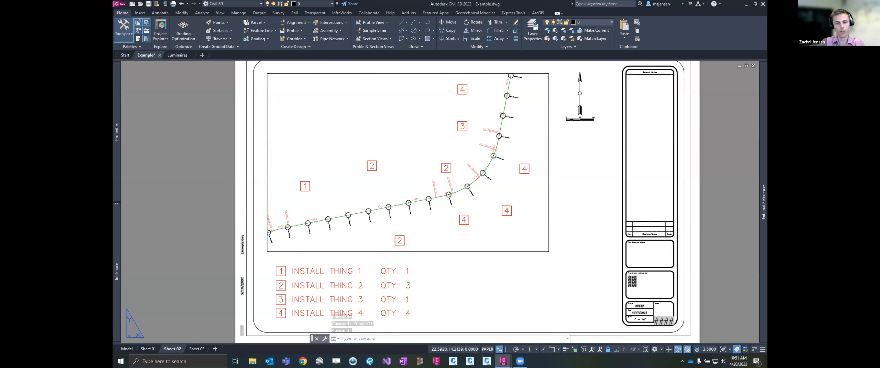
{"action": "key", "text": "Escape"}
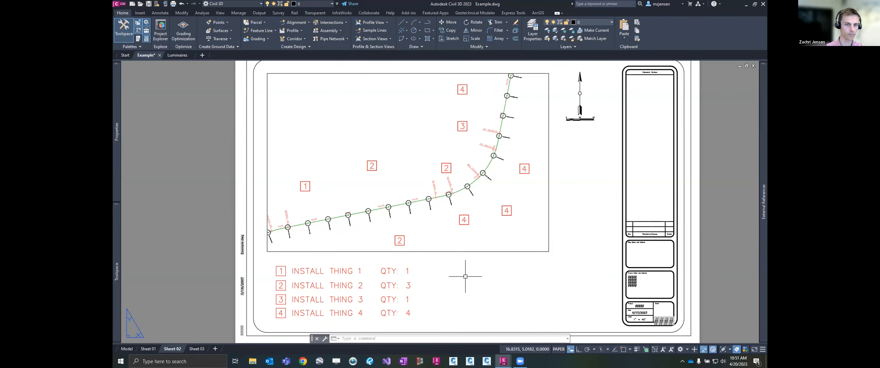
Step: Select the number 2 note block above the middle of the alignment on Sheet 02 to point it out and clear the selection
{"action": "middle_click_drag", "start_coordinate": [465, 276], "coordinate": [457, 283]}
{"action": "left_click", "coordinate": [363, 173]}
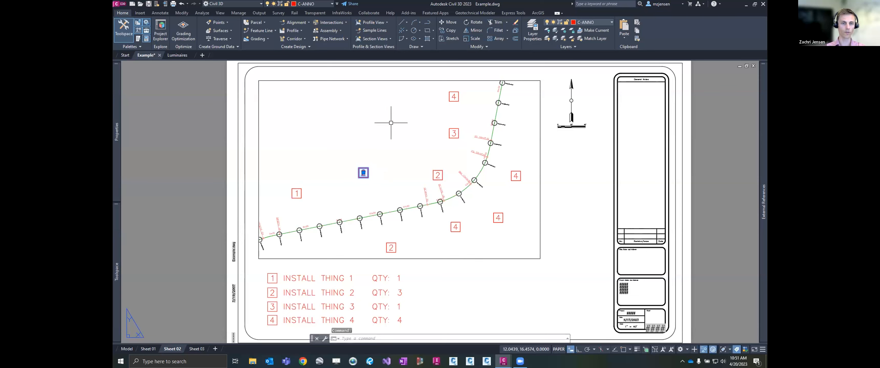
{"action": "key", "text": "Escape"}
{"action": "key", "text": "Escape"}
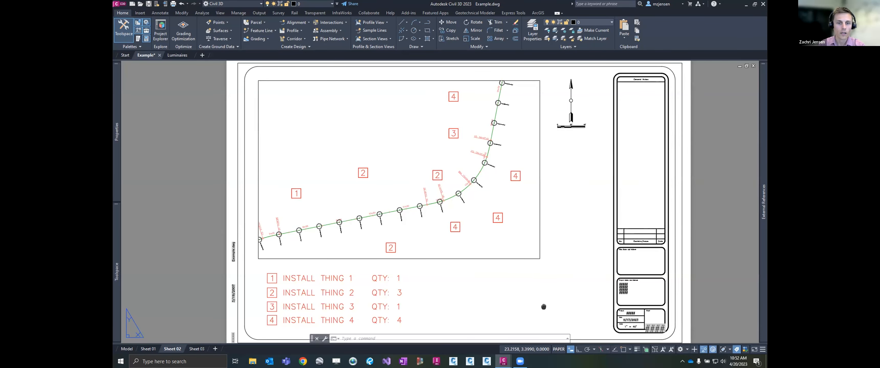
{"action": "middle_click_drag", "start_coordinate": [544, 306], "coordinate": [527, 305]}
{"action": "type", "text": "ze"}
{"action": "key", "text": "Return"}
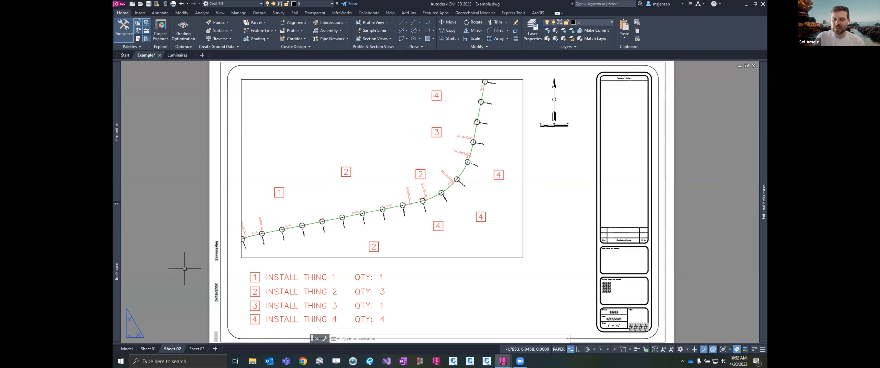
Step: Close the PlaceLegend graph and exit Dynamo
{"action": "left_click", "coordinate": [503, 361]}
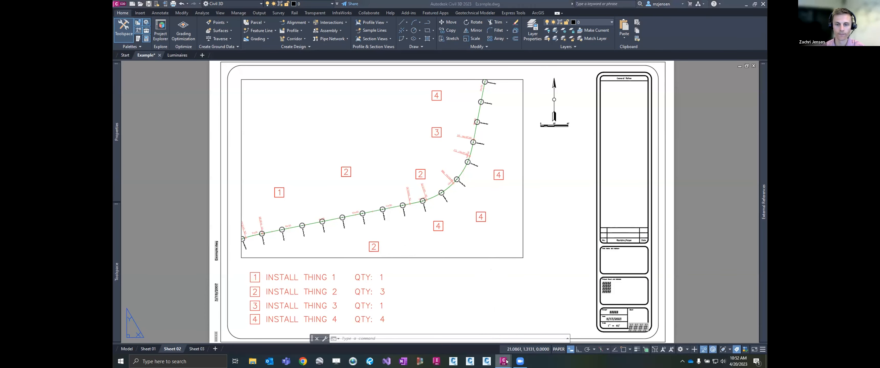
{"action": "left_click", "coordinate": [562, 329]}
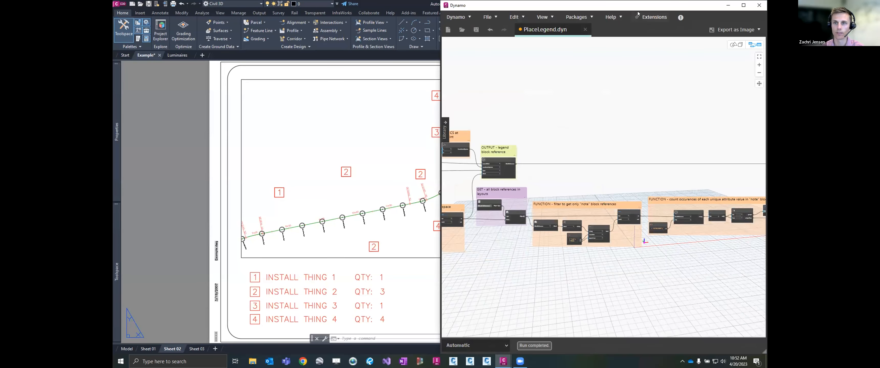
{"action": "left_click_drag", "start_coordinate": [543, 5], "coordinate": [224, 92]}
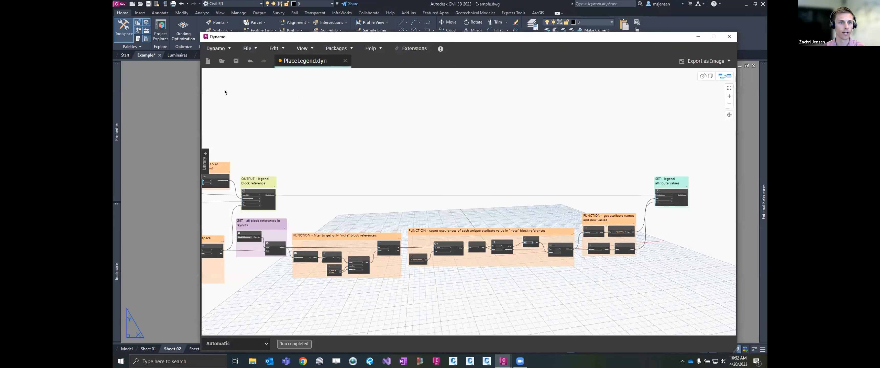
{"action": "left_click", "coordinate": [345, 61]}
{"action": "left_click", "coordinate": [478, 218]}
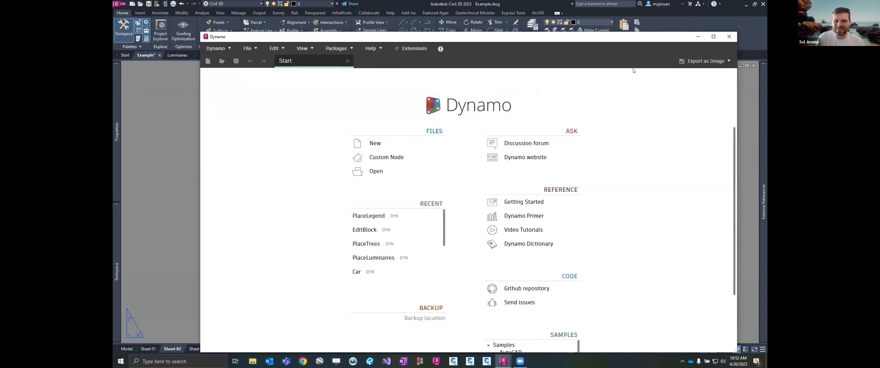
{"action": "left_click", "coordinate": [728, 37]}
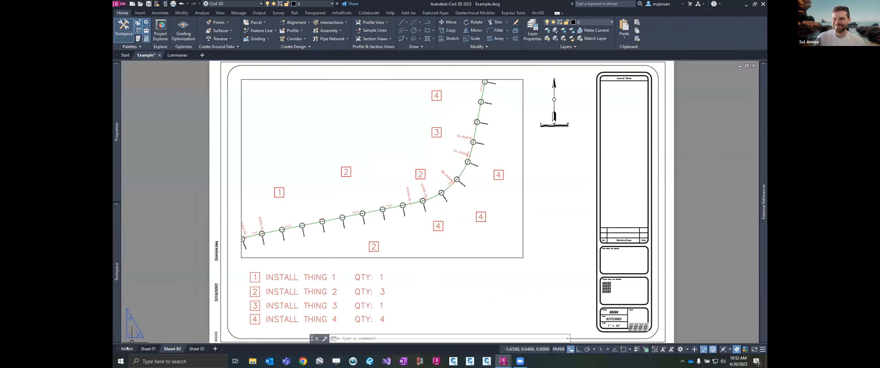
Step: Switch from Sheet 02 to model space and open the Luminaires drawing to view the lights along the alignment
{"action": "left_click", "coordinate": [127, 349]}
{"action": "middle_click_drag", "start_coordinate": [327, 172], "coordinate": [344, 191]}
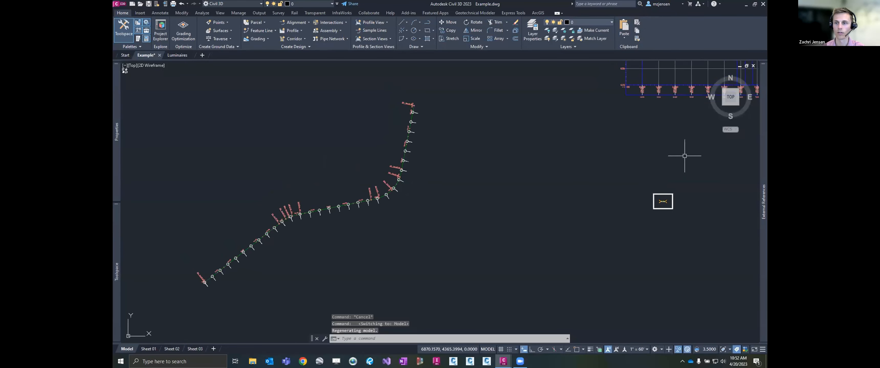
{"action": "left_click", "coordinate": [178, 56]}
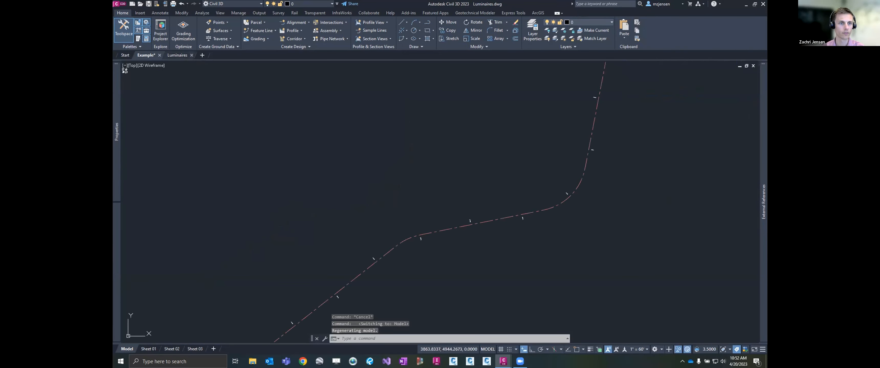
{"action": "scroll", "coordinate": [461, 177], "scroll_direction": "down", "scroll_amount": 2}
{"action": "scroll", "coordinate": [499, 164], "scroll_direction": "up", "scroll_amount": 2}
{"action": "scroll", "coordinate": [516, 177], "scroll_direction": "up", "scroll_amount": 7}
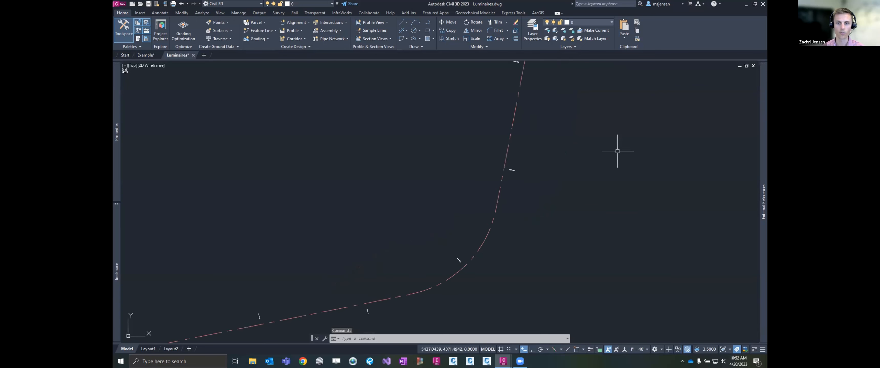
Step: Select one luminaire block beside the upper straight of the alignment, inspect it up close, and clear the selection
{"action": "left_click", "coordinate": [503, 156]}
{"action": "middle_click_drag", "start_coordinate": [520, 193], "coordinate": [454, 251]}
{"action": "scroll", "coordinate": [436, 257], "scroll_direction": "up", "scroll_amount": 2}
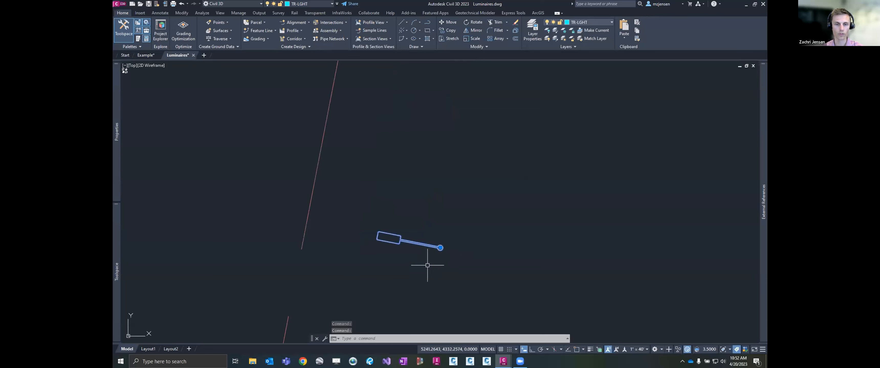
{"action": "scroll", "coordinate": [422, 259], "scroll_direction": "down", "scroll_amount": 3}
{"action": "middle_click_drag", "start_coordinate": [422, 249], "coordinate": [459, 202]}
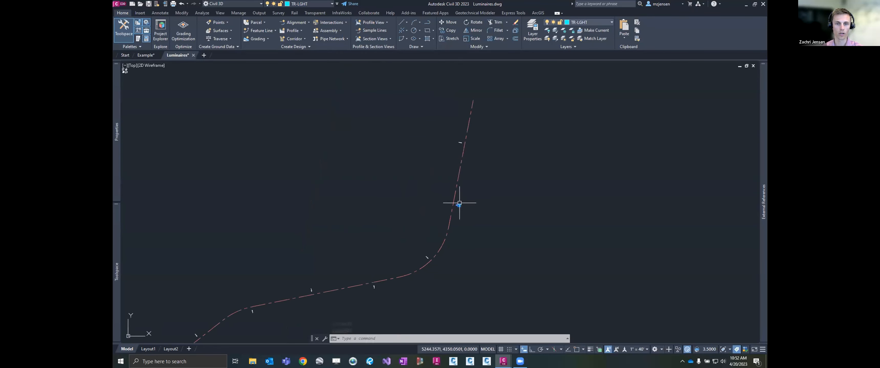
{"action": "middle_click_drag", "start_coordinate": [428, 185], "coordinate": [503, 151]}
{"action": "scroll", "coordinate": [499, 157], "scroll_direction": "down", "scroll_amount": 1}
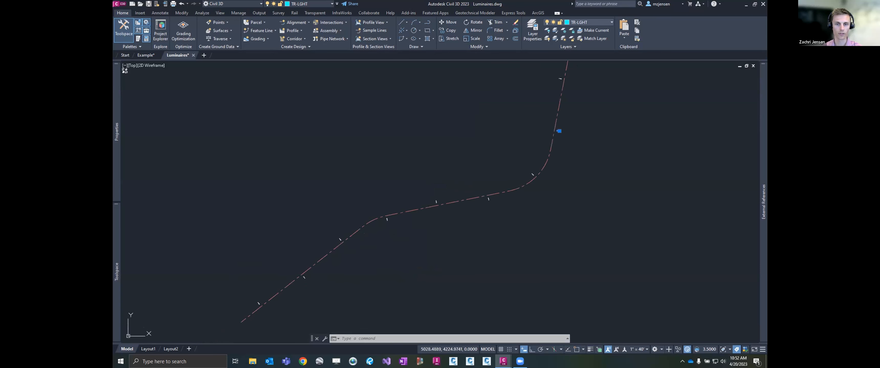
{"action": "key", "text": "Escape"}
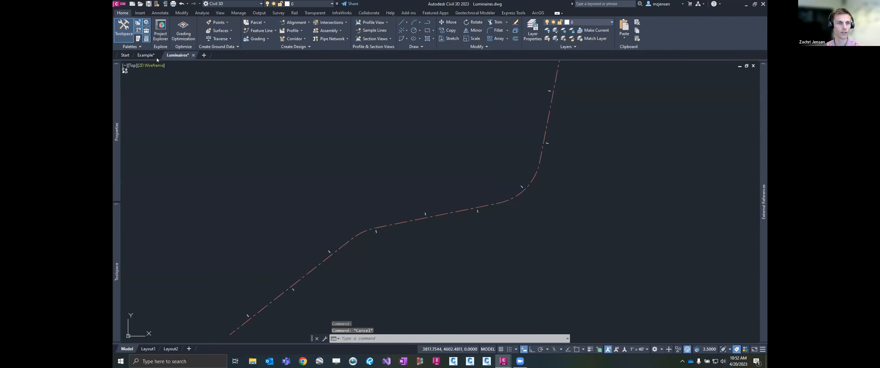
Step: Return to the Example drawing and attach Luminaires.dwg as an external reference
{"action": "left_click", "coordinate": [156, 57]}
{"action": "scroll", "coordinate": [398, 187], "scroll_direction": "up", "scroll_amount": 2}
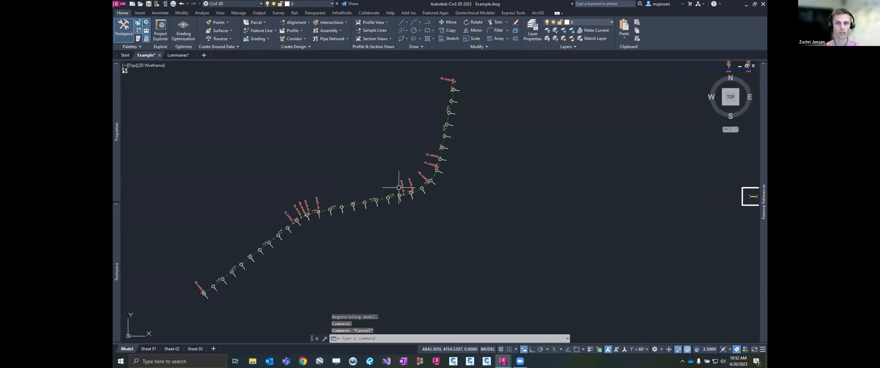
{"action": "mouse_move", "coordinate": [763, 201]}
{"action": "right_click", "coordinate": [593, 132]}
{"action": "left_click", "coordinate": [614, 154]}
{"action": "double_click", "coordinate": [326, 98]}
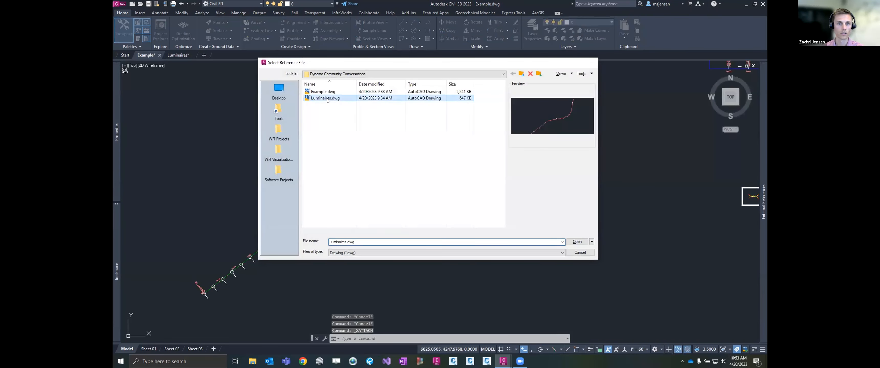
{"action": "left_click", "coordinate": [462, 243]}
Step: Select the attached Luminaires reference near station 11+00 to check its placement and clear the selection
{"action": "scroll", "coordinate": [394, 203], "scroll_direction": "up", "scroll_amount": 7}
{"action": "scroll", "coordinate": [396, 200], "scroll_direction": "up", "scroll_amount": 6}
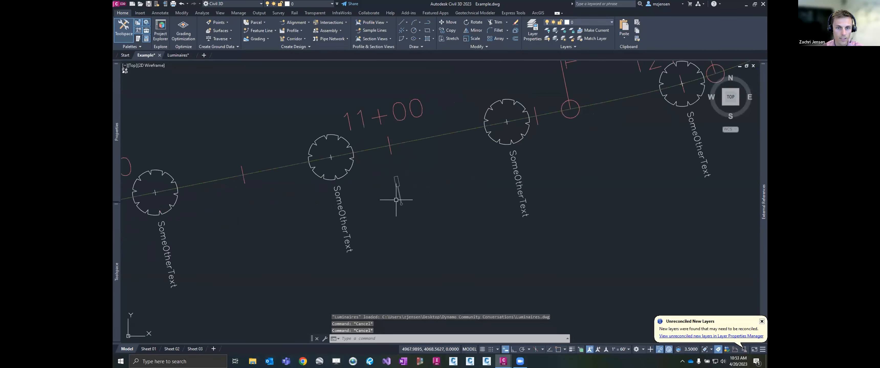
{"action": "scroll", "coordinate": [407, 198], "scroll_direction": "down", "scroll_amount": 11}
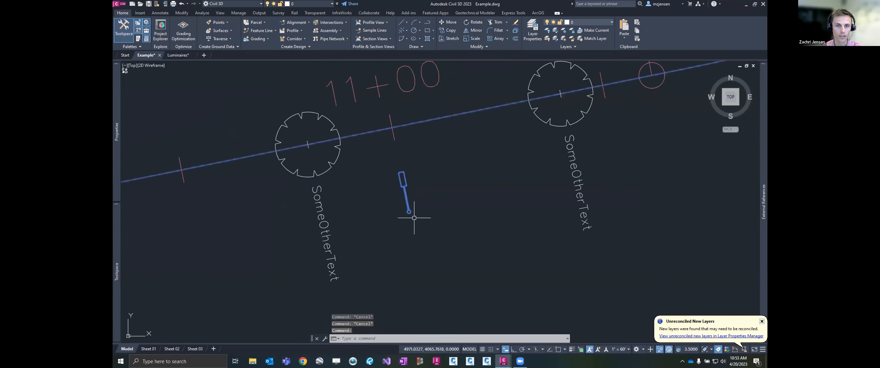
{"action": "key", "text": "Escape"}
{"action": "key", "text": "Escape"}
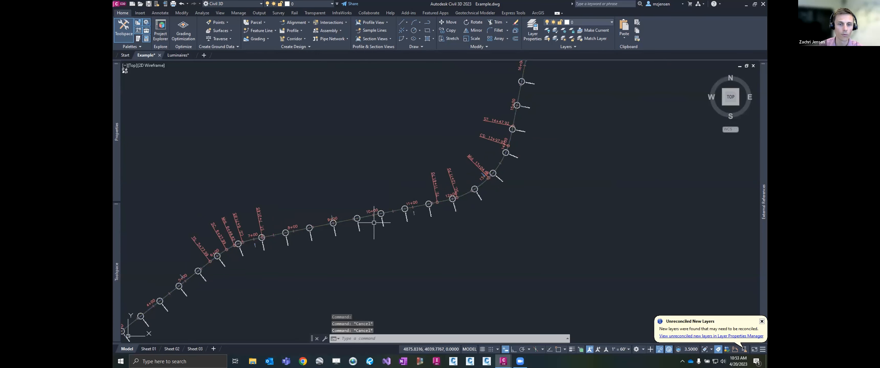
Step: End the object isolation in model space to show the hidden corridor and surfaces
{"action": "scroll", "coordinate": [369, 219], "scroll_direction": "down", "scroll_amount": 4}
{"action": "right_click", "coordinate": [316, 142]}
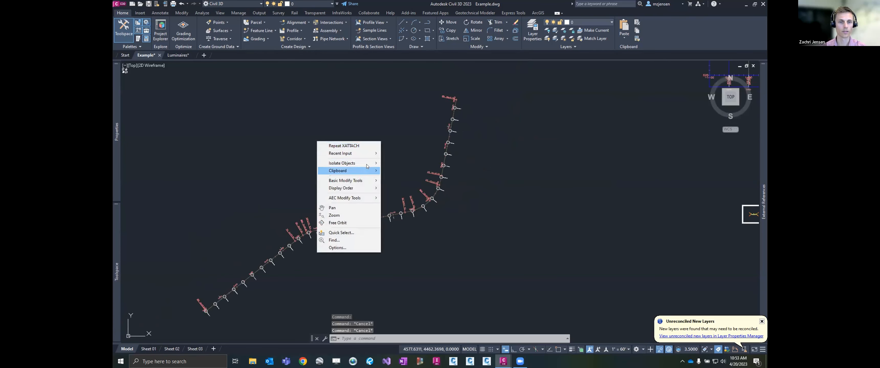
{"action": "mouse_move", "coordinate": [341, 171]}
{"action": "left_click", "coordinate": [403, 180]}
{"action": "key", "text": "Escape"}
Step: Select the Luminaires reference near station 11+00 and examine the luminaire's position against the corridor edge
{"action": "scroll", "coordinate": [403, 181], "scroll_direction": "up", "scroll_amount": 6}
{"action": "key", "text": "Escape"}
{"action": "key", "text": "Escape"}
{"action": "scroll", "coordinate": [396, 198], "scroll_direction": "up", "scroll_amount": 8}
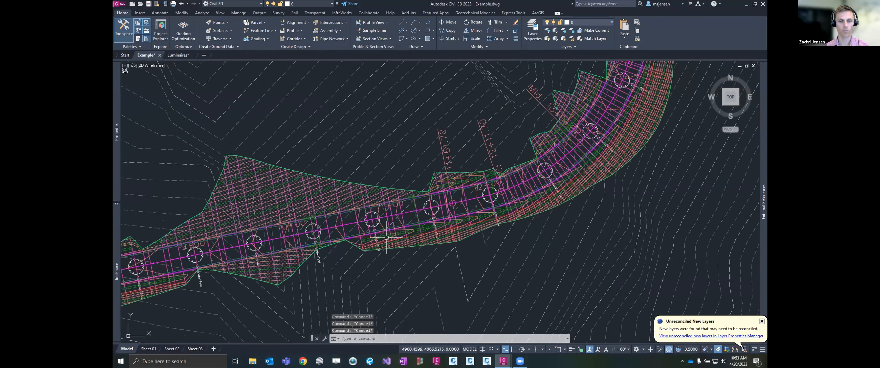
{"action": "mouse_move", "coordinate": [428, 217]}
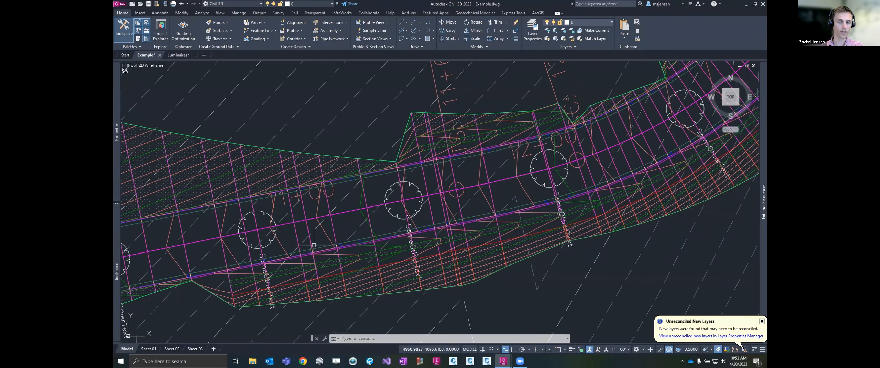
{"action": "scroll", "coordinate": [314, 241], "scroll_direction": "up", "scroll_amount": 3}
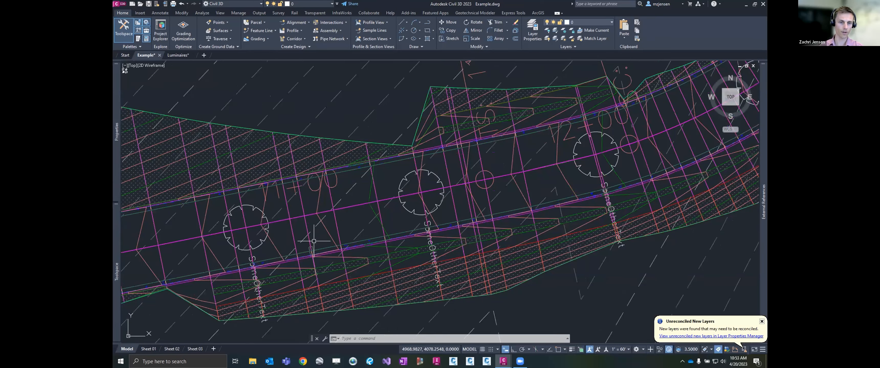
{"action": "scroll", "coordinate": [313, 249], "scroll_direction": "up", "scroll_amount": 3}
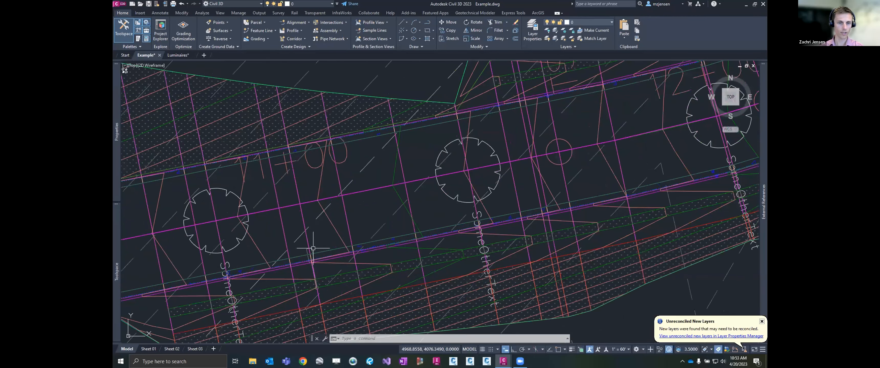
{"action": "key", "text": "Escape"}
{"action": "key", "text": "Escape"}
{"action": "scroll", "coordinate": [362, 221], "scroll_direction": "down", "scroll_amount": 8}
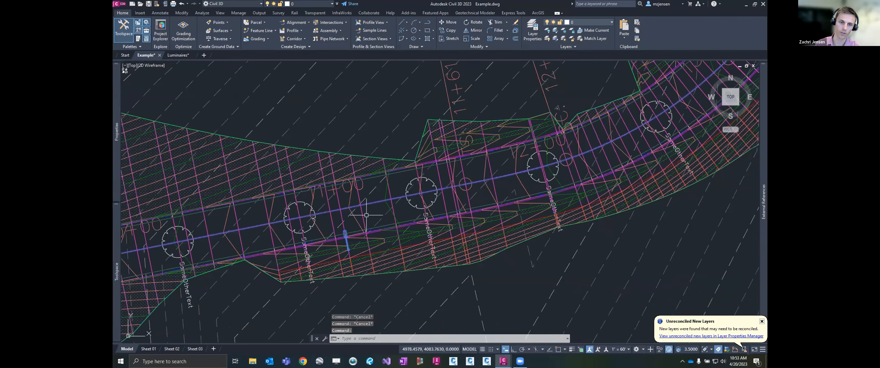
{"action": "middle_click_drag", "start_coordinate": [360, 212], "coordinate": [365, 210]}
{"action": "scroll", "coordinate": [365, 210], "scroll_direction": "down", "scroll_amount": 1}
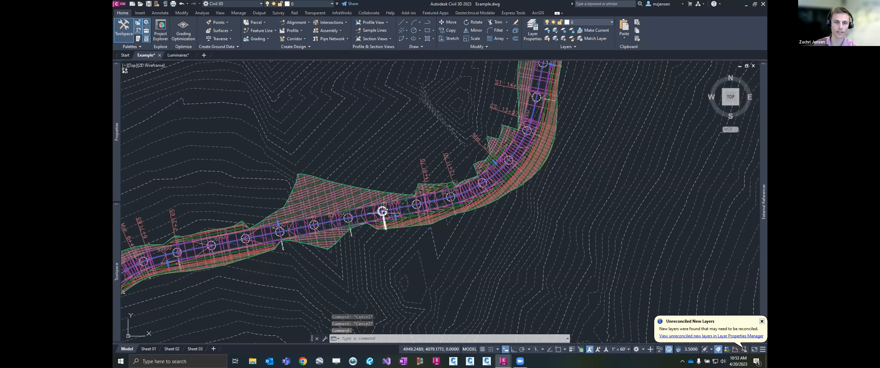
{"action": "scroll", "coordinate": [382, 213], "scroll_direction": "up", "scroll_amount": 4}
{"action": "scroll", "coordinate": [403, 217], "scroll_direction": "up", "scroll_amount": 2}
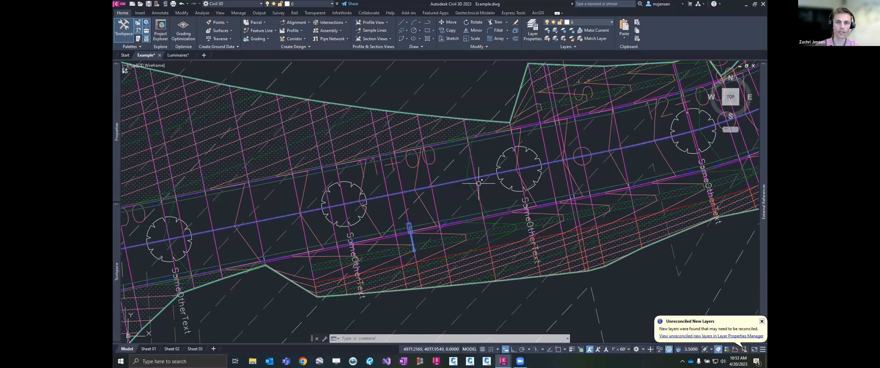
Step: Inspect the Road FG corridor surface along the alignment and clear the selection
{"action": "scroll", "coordinate": [489, 176], "scroll_direction": "down", "scroll_amount": 3}
{"action": "scroll", "coordinate": [489, 176], "scroll_direction": "down", "scroll_amount": 4}
{"action": "scroll", "coordinate": [494, 192], "scroll_direction": "up", "scroll_amount": 2}
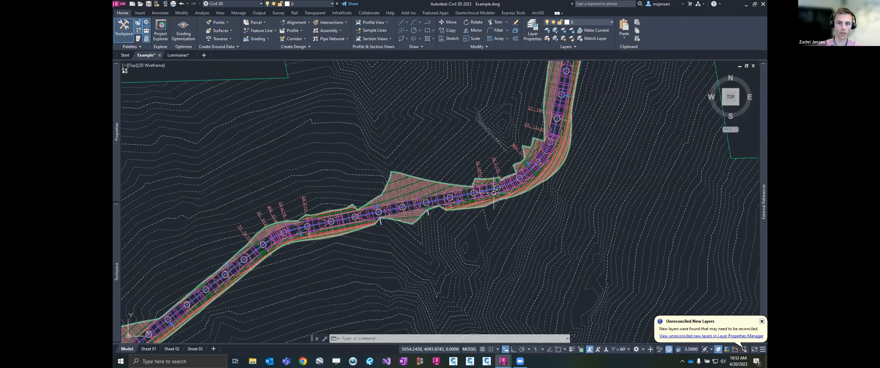
{"action": "mouse_move", "coordinate": [494, 192]}
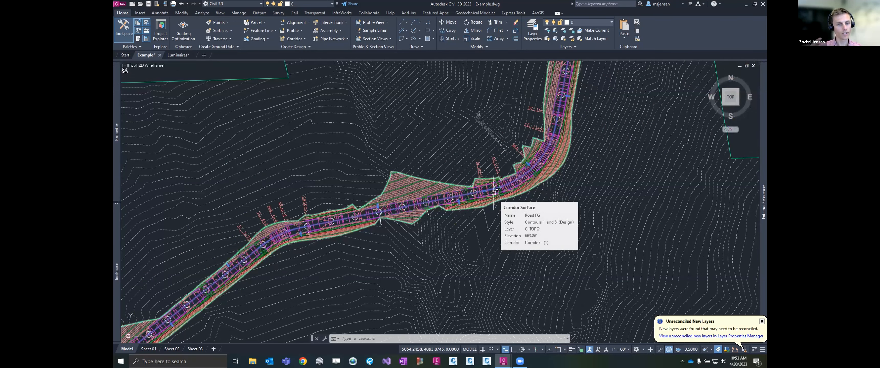
{"action": "key", "text": "Escape"}
{"action": "key", "text": "Escape"}
{"action": "key", "text": "Escape"}
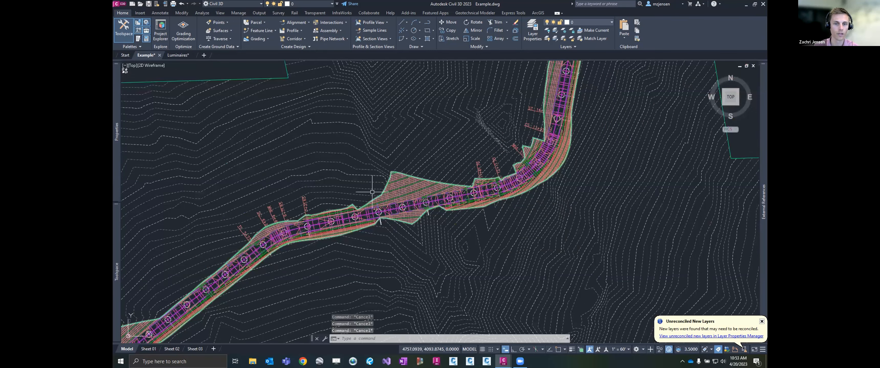
Step: Orbit the model into a 3D view of the corridor and set the visual style to Shaded
{"action": "scroll", "coordinate": [370, 171], "scroll_direction": "down", "scroll_amount": 2}
{"action": "middle_click_drag", "start_coordinate": [381, 217], "coordinate": [424, 184], "text": "shift"}
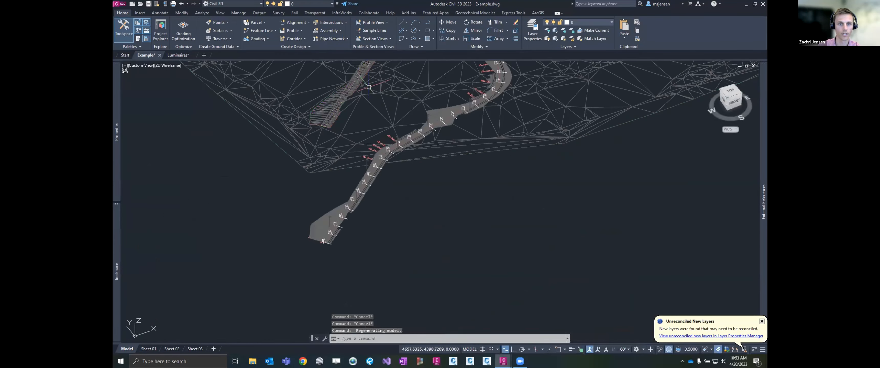
{"action": "middle_click_drag", "start_coordinate": [405, 222], "coordinate": [478, 185], "text": "shift"}
{"action": "scroll", "coordinate": [477, 185], "scroll_direction": "up", "scroll_amount": 5}
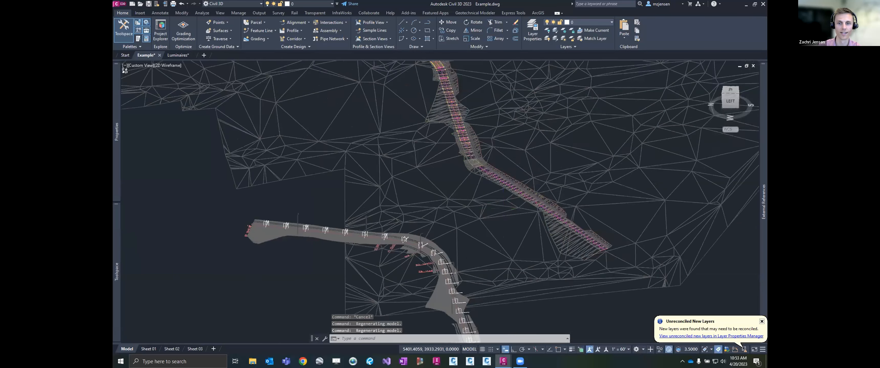
{"action": "left_click", "coordinate": [170, 66]}
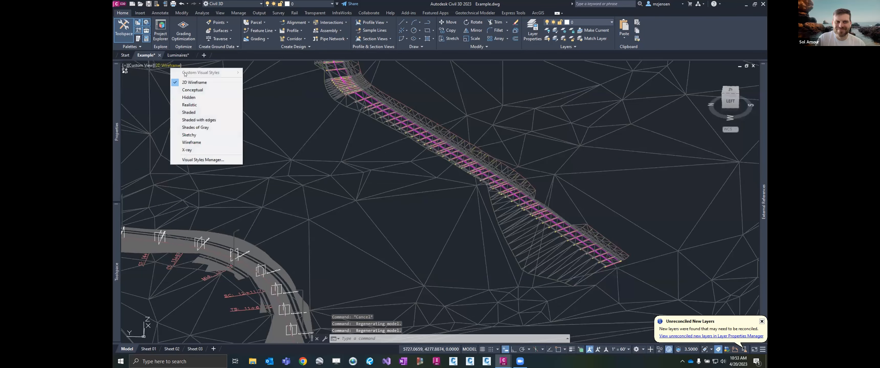
{"action": "left_click", "coordinate": [206, 113]}
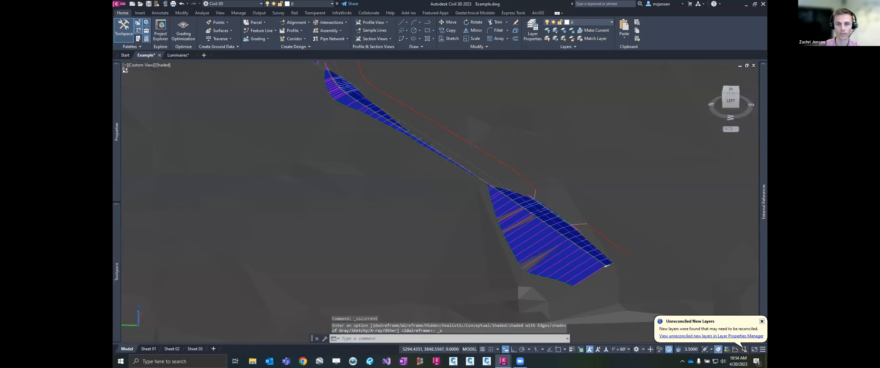
Step: Hide the existing ground (EG) surface in the 3D view and clear the selection
{"action": "left_click", "coordinate": [461, 214]}
{"action": "right_click", "coordinate": [460, 215]}
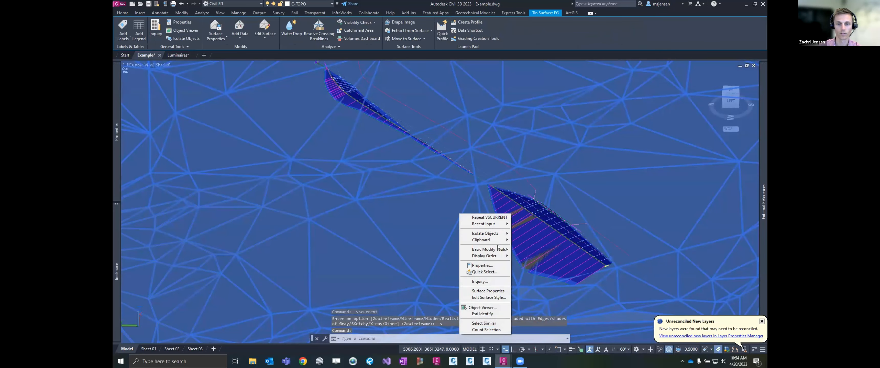
{"action": "mouse_move", "coordinate": [492, 233]}
{"action": "left_click", "coordinate": [526, 241]}
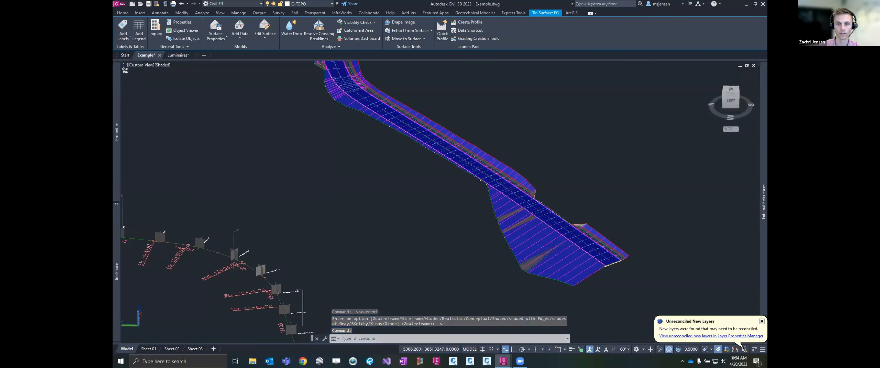
{"action": "key", "text": "Escape"}
{"action": "key", "text": "Escape"}
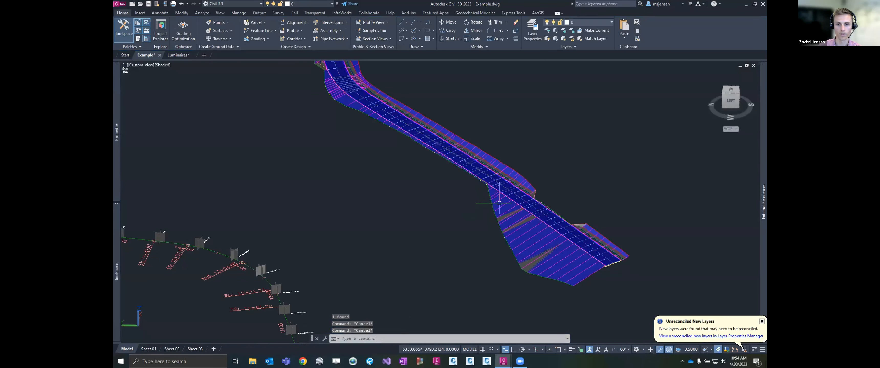
Step: Hide the corridor object and orbit to a low-angle view of the shaded finished road surface
{"action": "left_click", "coordinate": [489, 201]}
{"action": "right_click", "coordinate": [415, 170]}
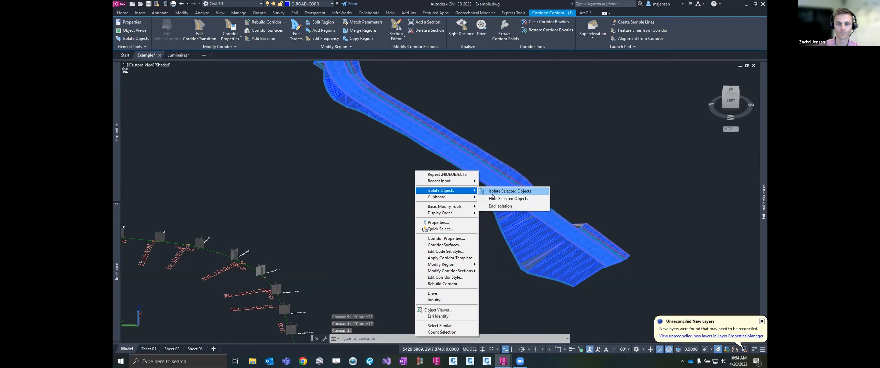
{"action": "left_click", "coordinate": [502, 196]}
{"action": "key", "text": "Escape"}
{"action": "scroll", "coordinate": [527, 202], "scroll_direction": "up", "scroll_amount": 3}
{"action": "mouse_move", "coordinate": [412, 170]}
{"action": "middle_mouse_down", "text": "shift"}
{"action": "mouse_move", "coordinate": [381, 209]}
{"action": "mouse_move", "coordinate": [446, 246]}
{"action": "mouse_move", "coordinate": [422, 224]}
{"action": "mouse_move", "coordinate": [476, 265]}
{"action": "mouse_move", "coordinate": [458, 230]}
{"action": "middle_mouse_up", "text": "shift"}
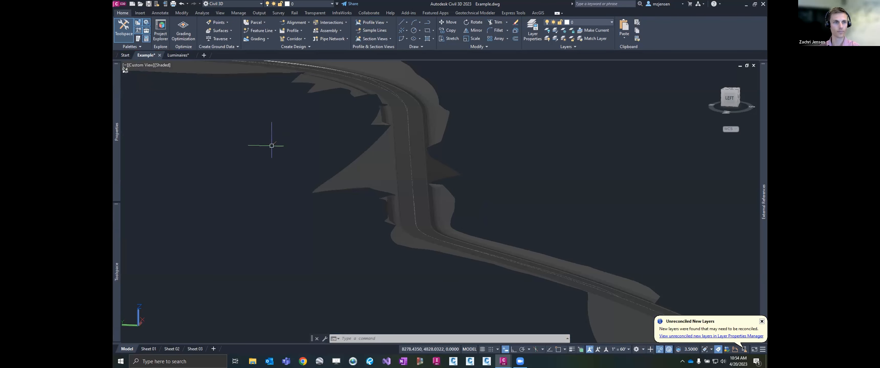
Step: Switch to Dynamo and open the PlaceLuminaires.dyn graph from the Dynamo Community Conversations folder
{"action": "left_click", "coordinate": [502, 361]}
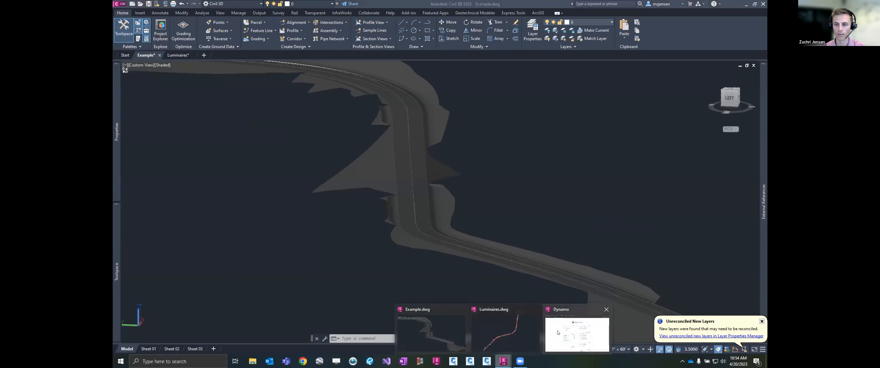
{"action": "left_click", "coordinate": [576, 333]}
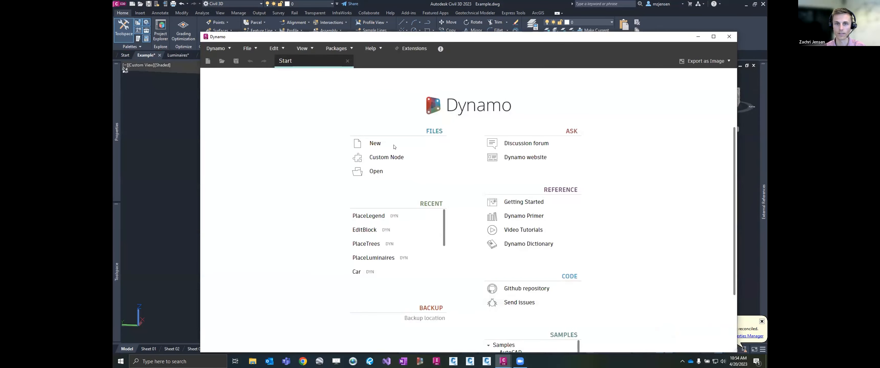
{"action": "left_click", "coordinate": [386, 173]}
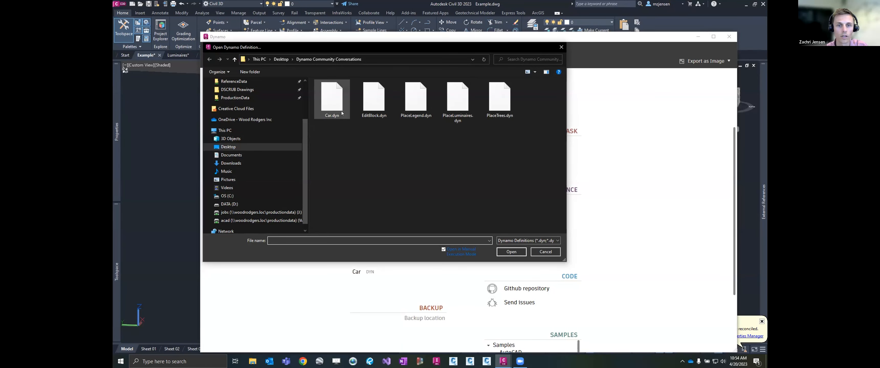
{"action": "double_click", "coordinate": [457, 104]}
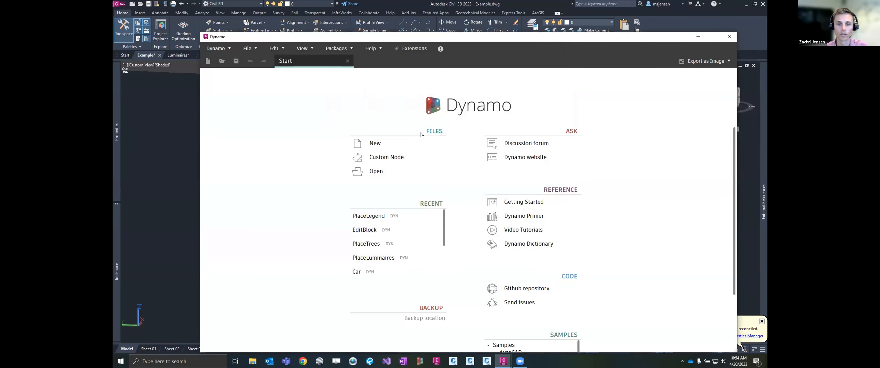
Step: Examine the graph's inputs and the xref block definition group, including the Xref name input and the Document.BlockByName output
{"action": "scroll", "coordinate": [476, 142], "scroll_direction": "down", "scroll_amount": 2}
{"action": "middle_click_drag", "start_coordinate": [385, 128], "coordinate": [482, 128]}
{"action": "scroll", "coordinate": [430, 182], "scroll_direction": "up", "scroll_amount": 4}
{"action": "middle_click_drag", "start_coordinate": [489, 226], "coordinate": [410, 205]}
{"action": "scroll", "coordinate": [409, 205], "scroll_direction": "up", "scroll_amount": 1}
{"action": "scroll", "coordinate": [409, 204], "scroll_direction": "up", "scroll_amount": 1}
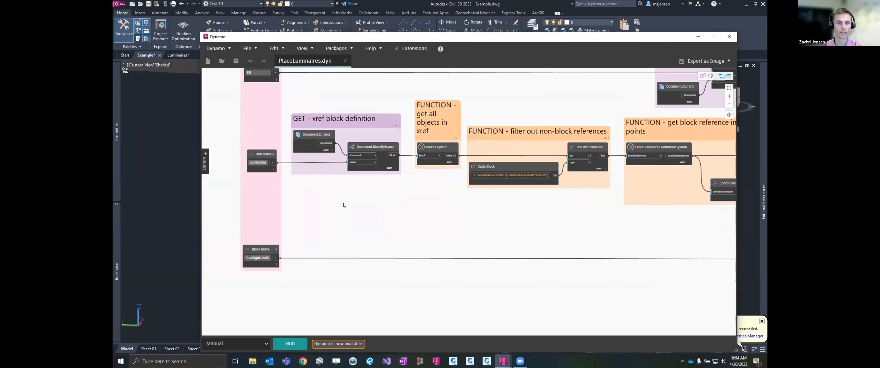
{"action": "middle_click_drag", "start_coordinate": [325, 186], "coordinate": [362, 223]}
{"action": "scroll", "coordinate": [362, 221], "scroll_direction": "up", "scroll_amount": 3}
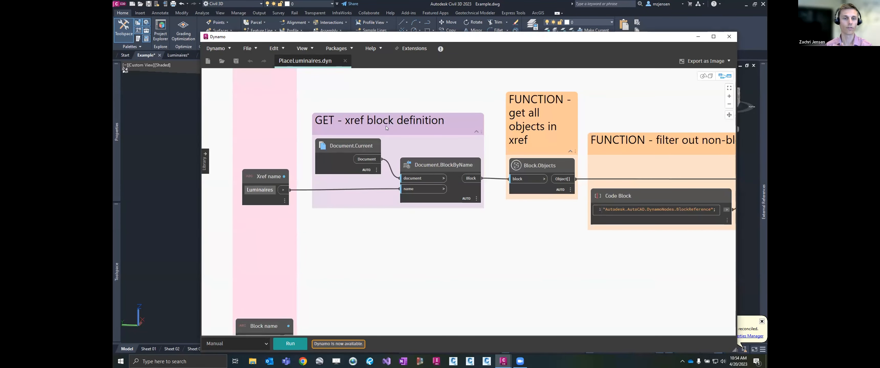
{"action": "middle_click_drag", "start_coordinate": [341, 224], "coordinate": [401, 216]}
{"action": "scroll", "coordinate": [401, 215], "scroll_direction": "up", "scroll_amount": 2}
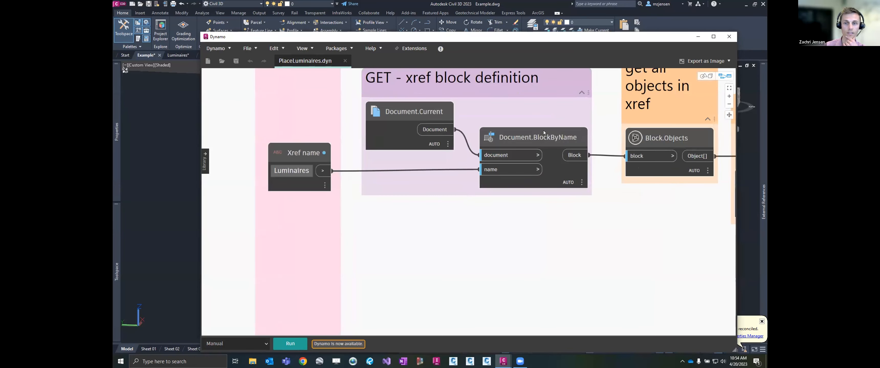
{"action": "mouse_move", "coordinate": [535, 139]}
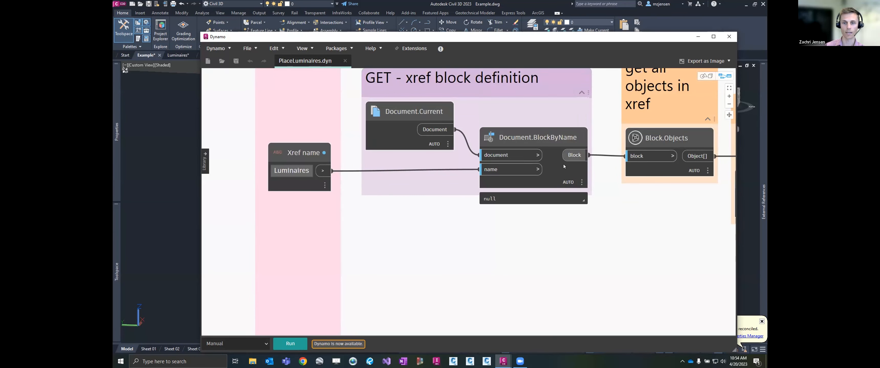
{"action": "double_click", "coordinate": [292, 172]}
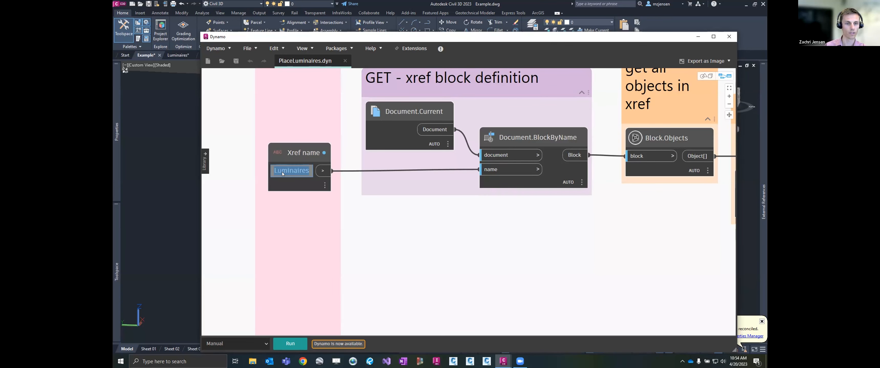
{"action": "left_click", "coordinate": [384, 215]}
Step: Review the node groups that get the xref objects, filter out non-block references and get the block insertion points
{"action": "middle_click_drag", "start_coordinate": [674, 182], "coordinate": [434, 199]}
{"action": "scroll", "coordinate": [434, 199], "scroll_direction": "down", "scroll_amount": 2}
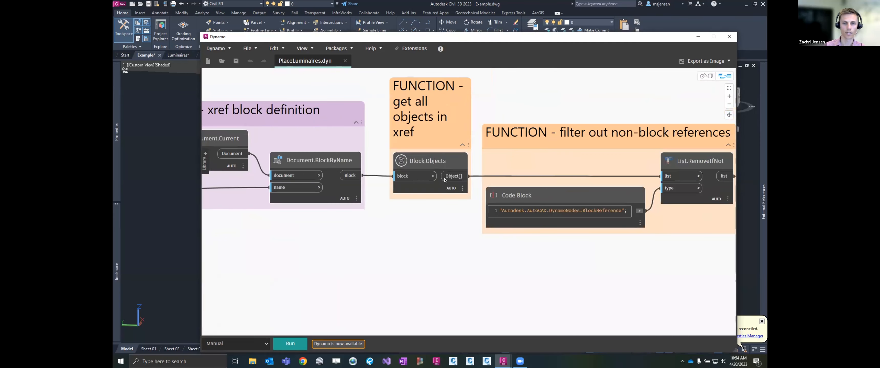
{"action": "scroll", "coordinate": [426, 168], "scroll_direction": "up", "scroll_amount": 2}
{"action": "middle_click_drag", "start_coordinate": [459, 201], "coordinate": [363, 184]}
{"action": "middle_click_drag", "start_coordinate": [483, 206], "coordinate": [425, 198]}
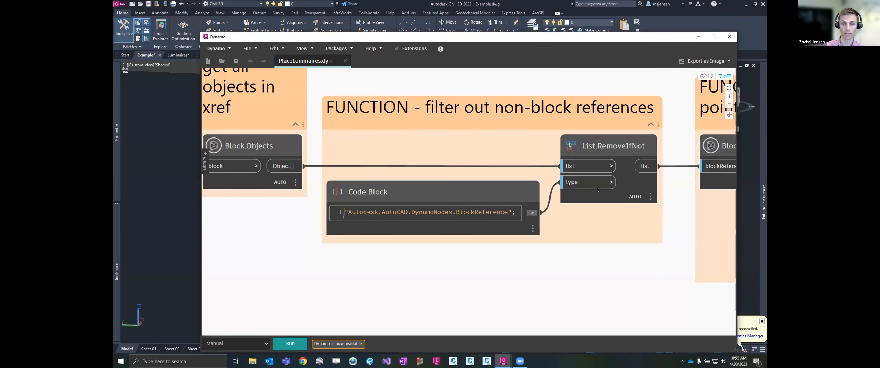
{"action": "scroll", "coordinate": [509, 202], "scroll_direction": "down", "scroll_amount": 5}
{"action": "scroll", "coordinate": [549, 214], "scroll_direction": "up", "scroll_amount": 2}
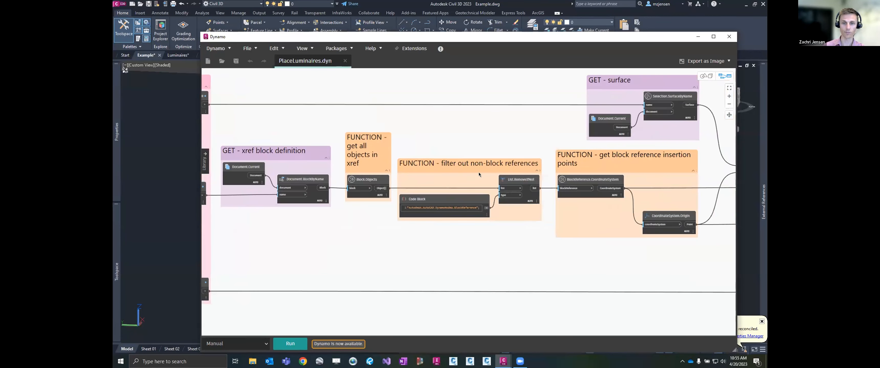
{"action": "scroll", "coordinate": [635, 220], "scroll_direction": "up", "scroll_amount": 2}
{"action": "middle_click_drag", "start_coordinate": [635, 220], "coordinate": [467, 211]}
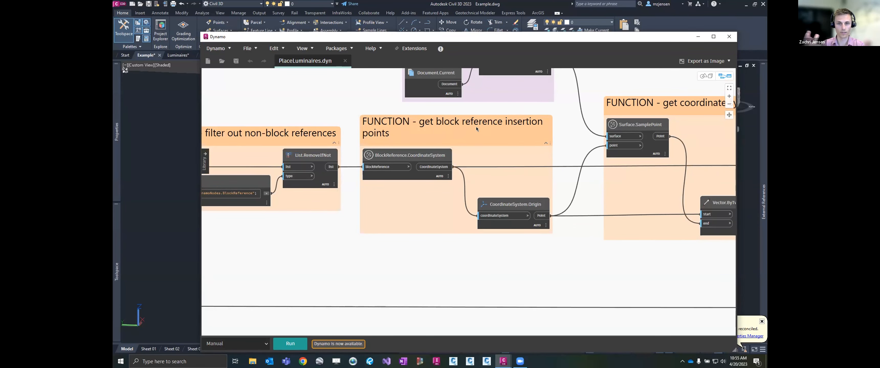
Step: Review the node groups for the surface, the coordinate systems at surface elevation and the output block references
{"action": "scroll", "coordinate": [500, 183], "scroll_direction": "down", "scroll_amount": 3}
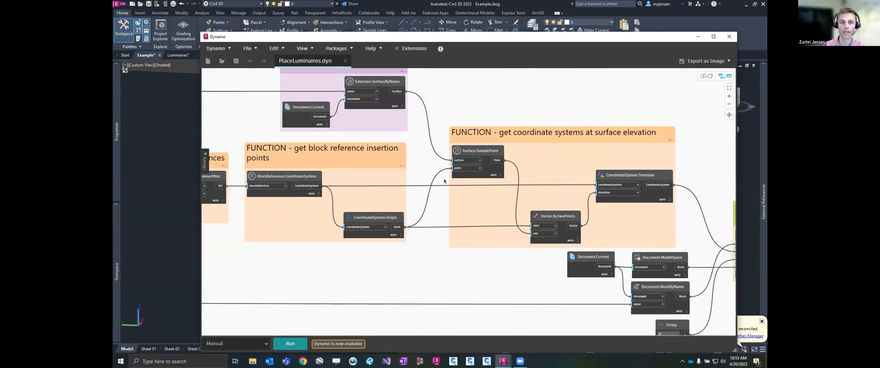
{"action": "scroll", "coordinate": [461, 189], "scroll_direction": "down", "scroll_amount": 2}
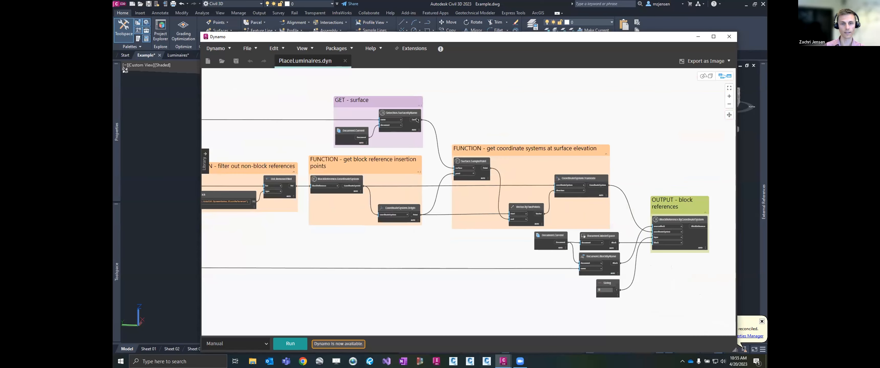
{"action": "scroll", "coordinate": [402, 125], "scroll_direction": "up", "scroll_amount": 1}
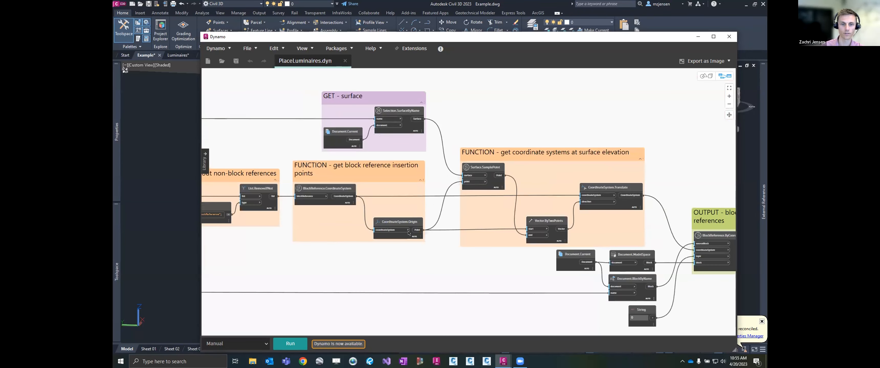
{"action": "middle_click_drag", "start_coordinate": [584, 248], "coordinate": [452, 188]}
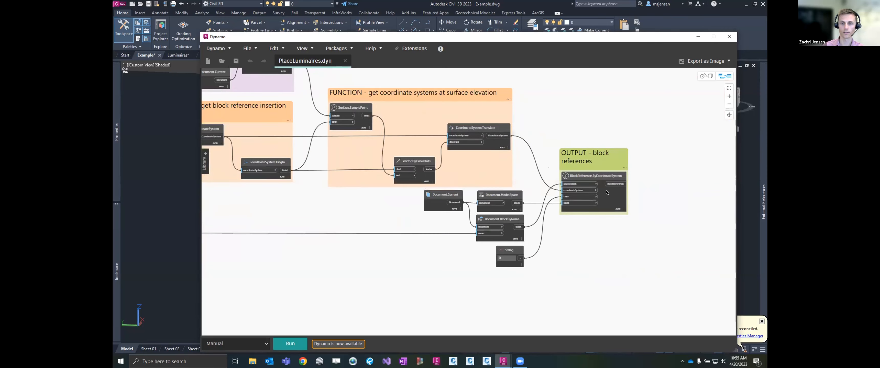
{"action": "scroll", "coordinate": [575, 187], "scroll_direction": "down", "scroll_amount": 4}
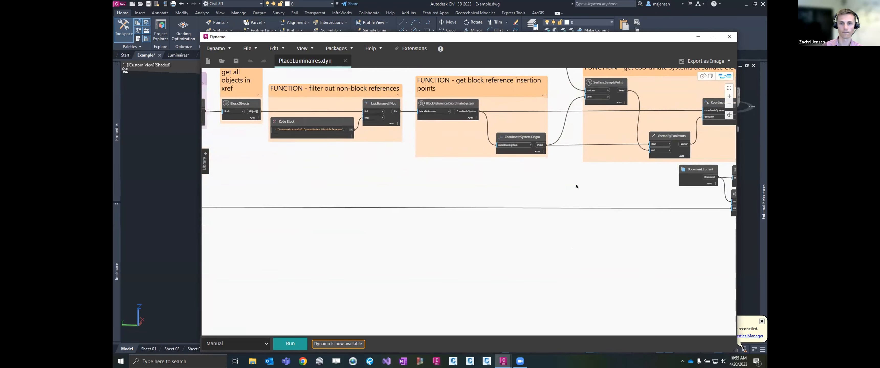
{"action": "scroll", "coordinate": [577, 175], "scroll_direction": "up", "scroll_amount": 4}
{"action": "scroll", "coordinate": [577, 176], "scroll_direction": "up", "scroll_amount": 2}
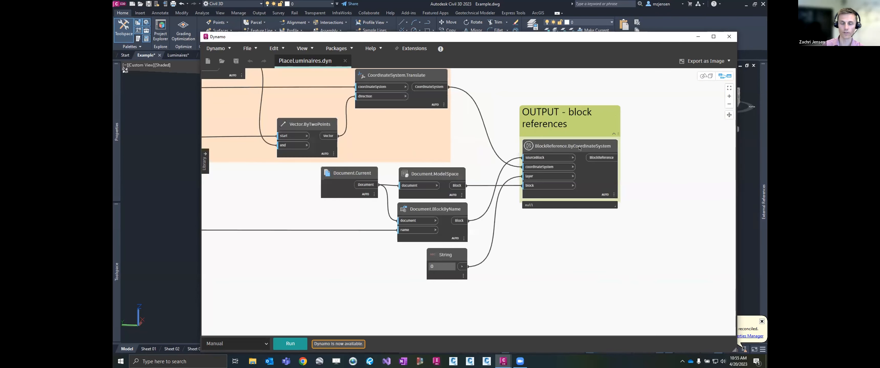
{"action": "scroll", "coordinate": [481, 220], "scroll_direction": "down", "scroll_amount": 3}
{"action": "middle_click_drag", "start_coordinate": [299, 224], "coordinate": [546, 211]}
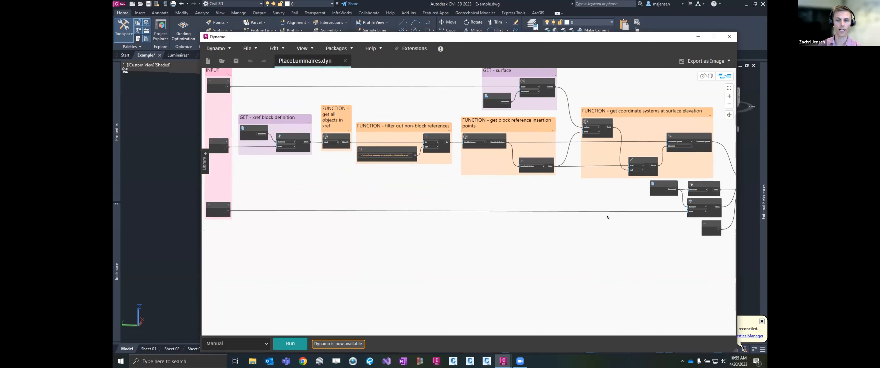
{"action": "scroll", "coordinate": [607, 196], "scroll_direction": "up", "scroll_amount": 5}
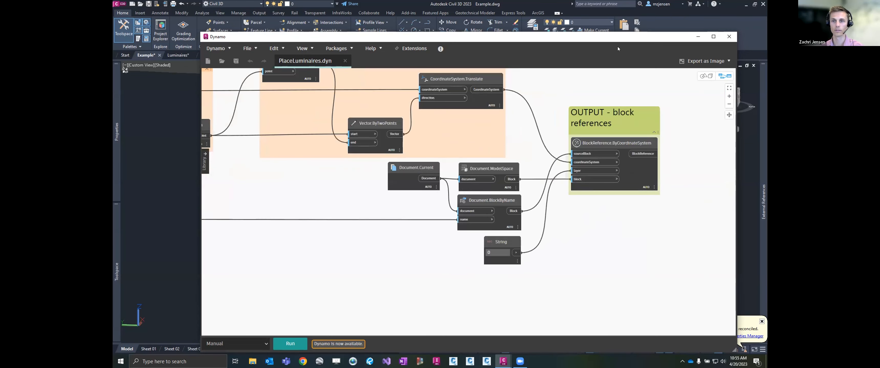
Step: Place the Dynamo window beside the Example drawing and bring the road surface into view
{"action": "left_click", "coordinate": [247, 344]}
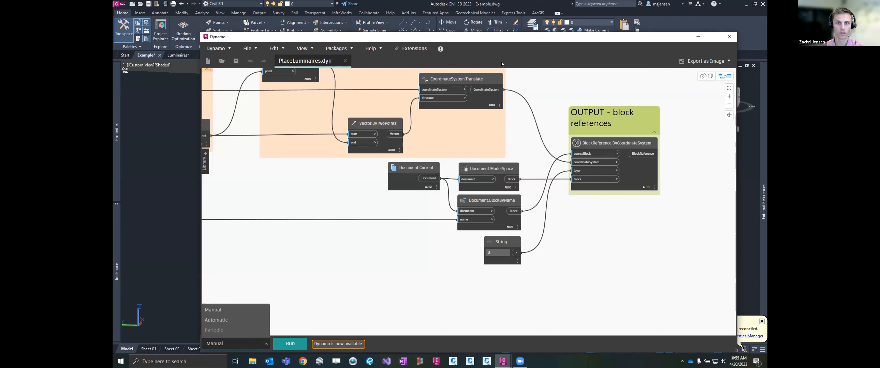
{"action": "left_click", "coordinate": [598, 51]}
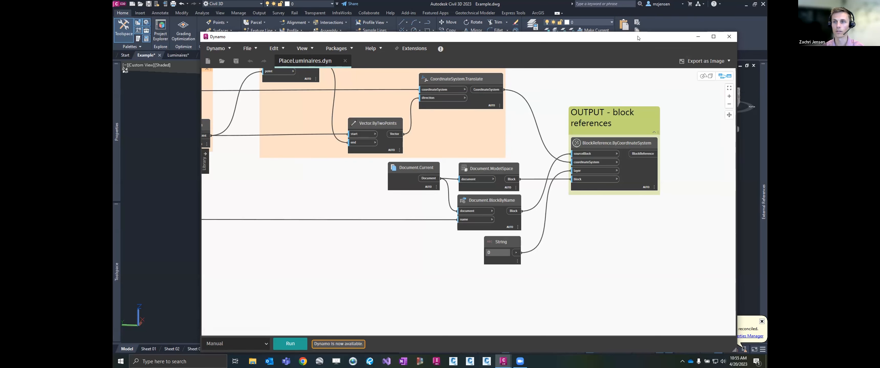
{"action": "left_click_drag", "start_coordinate": [638, 38], "coordinate": [766, 65]}
{"action": "left_click", "coordinate": [507, 146]}
{"action": "middle_click_drag", "start_coordinate": [318, 129], "coordinate": [210, 170]}
{"action": "scroll", "coordinate": [598, 226], "scroll_direction": "down", "scroll_amount": 3}
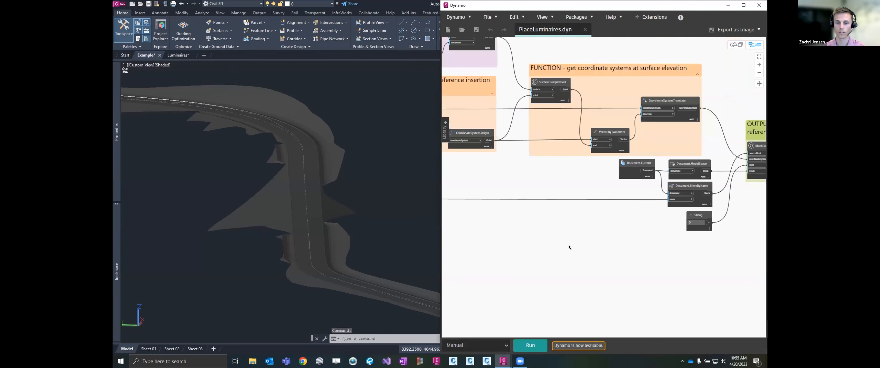
Step: Set the graph's run mode to Automatic to place the luminaires, and inspect them along the road surface
{"action": "left_click", "coordinate": [495, 345]}
{"action": "left_click", "coordinate": [491, 322]}
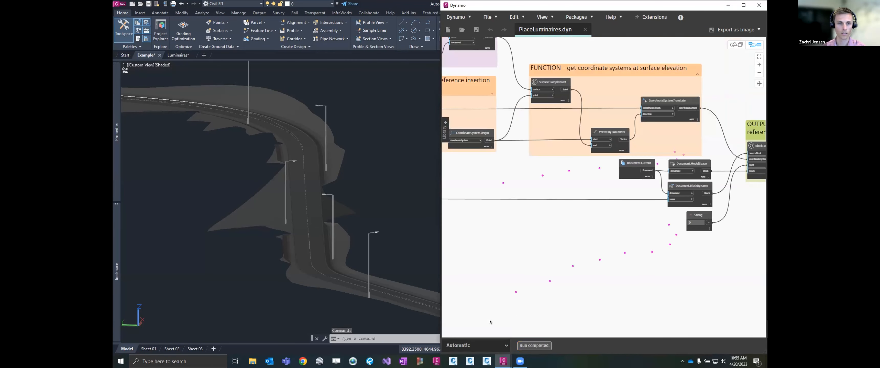
{"action": "scroll", "coordinate": [290, 164], "scroll_direction": "up", "scroll_amount": 5}
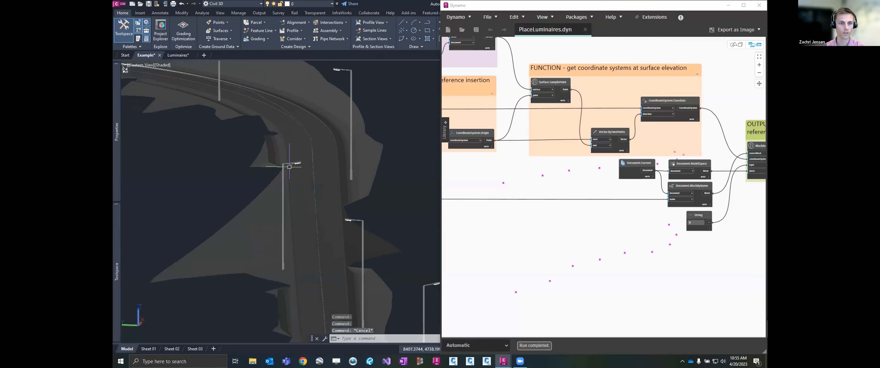
{"action": "scroll", "coordinate": [290, 164], "scroll_direction": "down", "scroll_amount": 10}
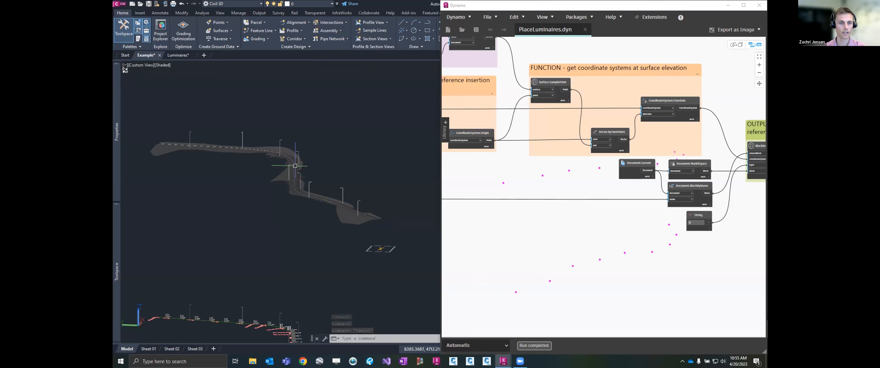
{"action": "scroll", "coordinate": [291, 163], "scroll_direction": "up", "scroll_amount": 4}
{"action": "scroll", "coordinate": [291, 163], "scroll_direction": "up", "scroll_amount": 3}
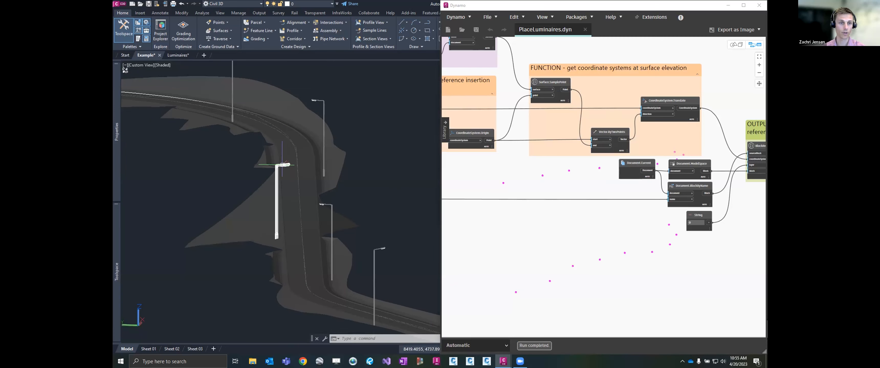
Step: In the Luminaires drawing, erase the four consecutive luminaire blocks along the middle stretch of the road alignment
{"action": "left_click", "coordinate": [178, 56]}
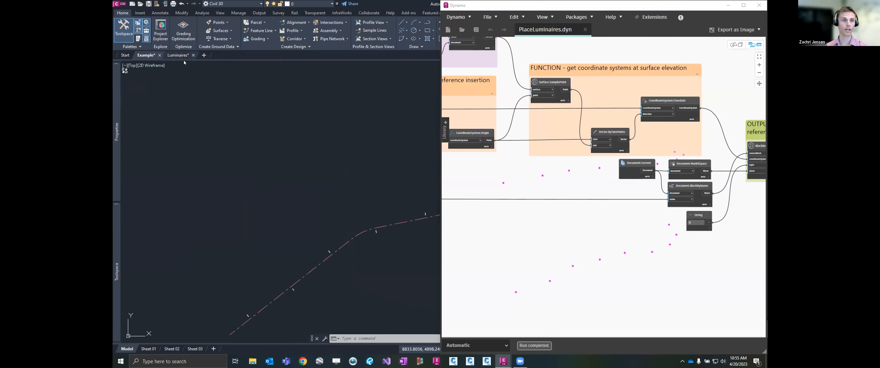
{"action": "scroll", "coordinate": [321, 200], "scroll_direction": "up", "scroll_amount": 2}
{"action": "left_click", "coordinate": [201, 237]}
{"action": "left_click", "coordinate": [256, 212]}
{"action": "left_click", "coordinate": [378, 189]}
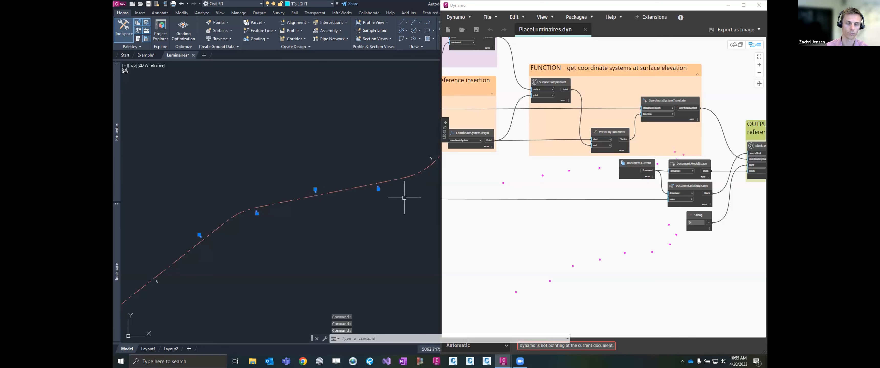
{"action": "scroll", "coordinate": [321, 219], "scroll_direction": "down", "scroll_amount": 3}
{"action": "scroll", "coordinate": [311, 224], "scroll_direction": "up", "scroll_amount": 2}
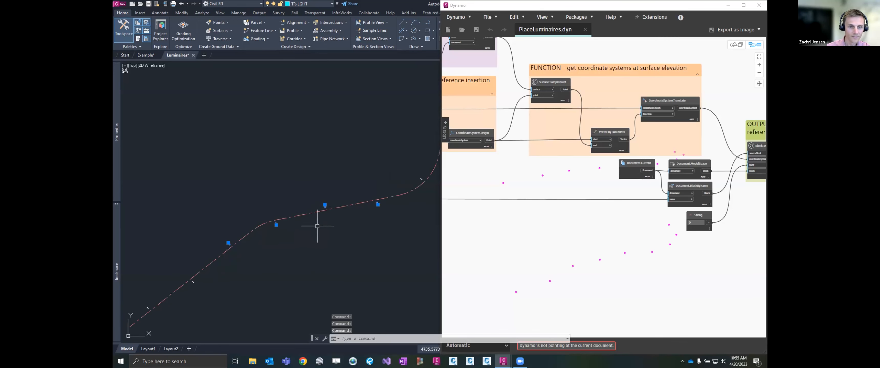
{"action": "scroll", "coordinate": [309, 227], "scroll_direction": "down", "scroll_amount": 3}
{"action": "scroll", "coordinate": [304, 237], "scroll_direction": "up", "scroll_amount": 3}
{"action": "type", "text": "e"}
{"action": "key", "text": "Return"}
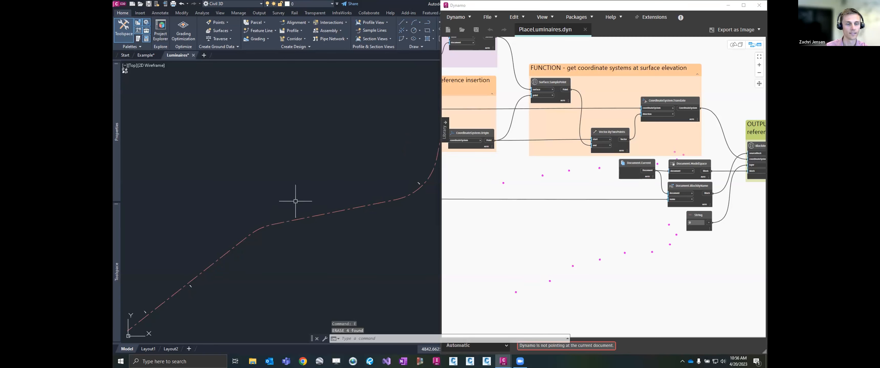
Step: Return to the Example drawing with the Dynamo window minimized and reload the modified Luminaires xref
{"action": "left_click", "coordinate": [145, 55]}
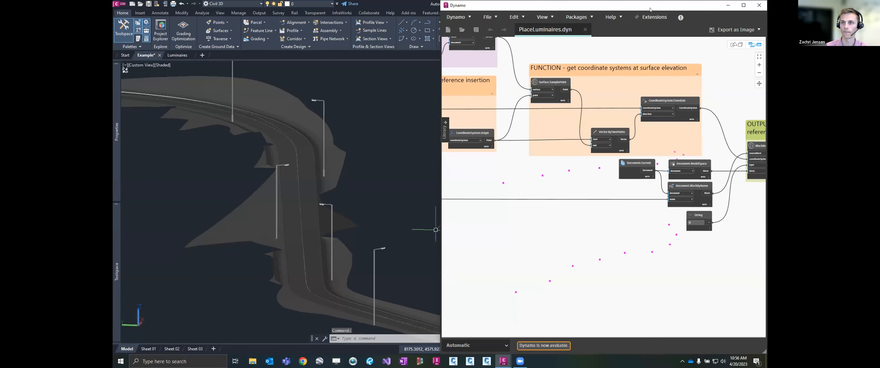
{"action": "left_click", "coordinate": [728, 5]}
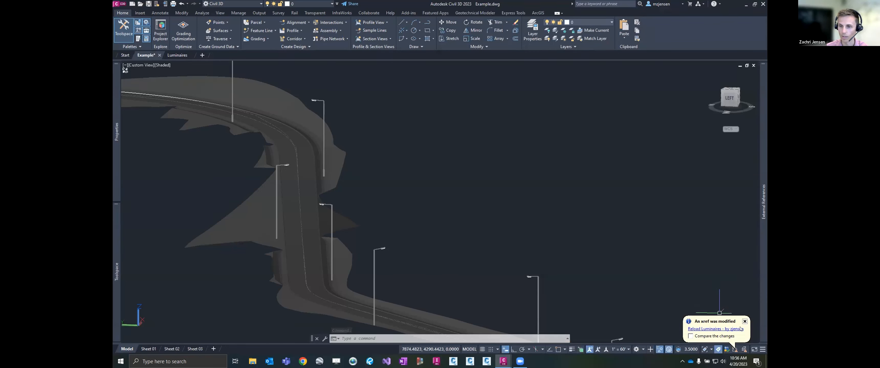
{"action": "left_click", "coordinate": [716, 330]}
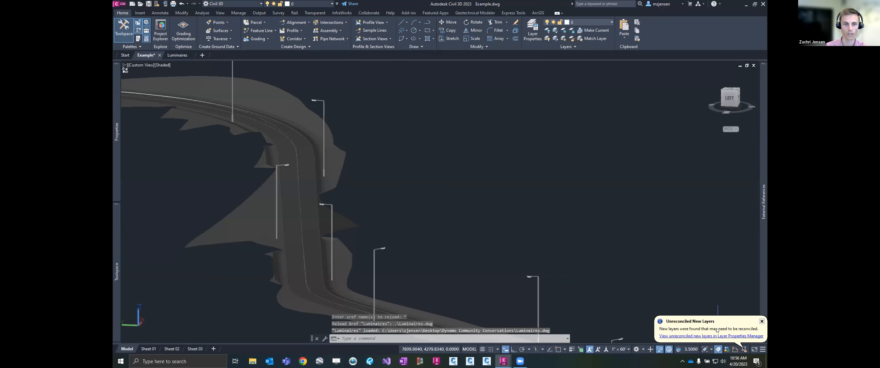
{"action": "scroll", "coordinate": [403, 231], "scroll_direction": "down", "scroll_amount": 2}
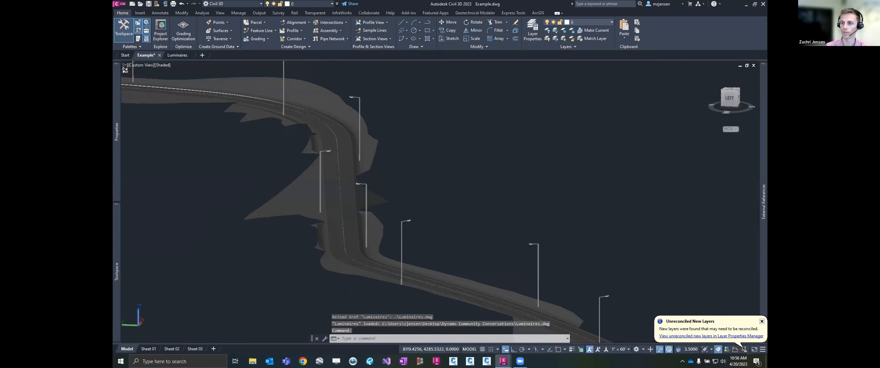